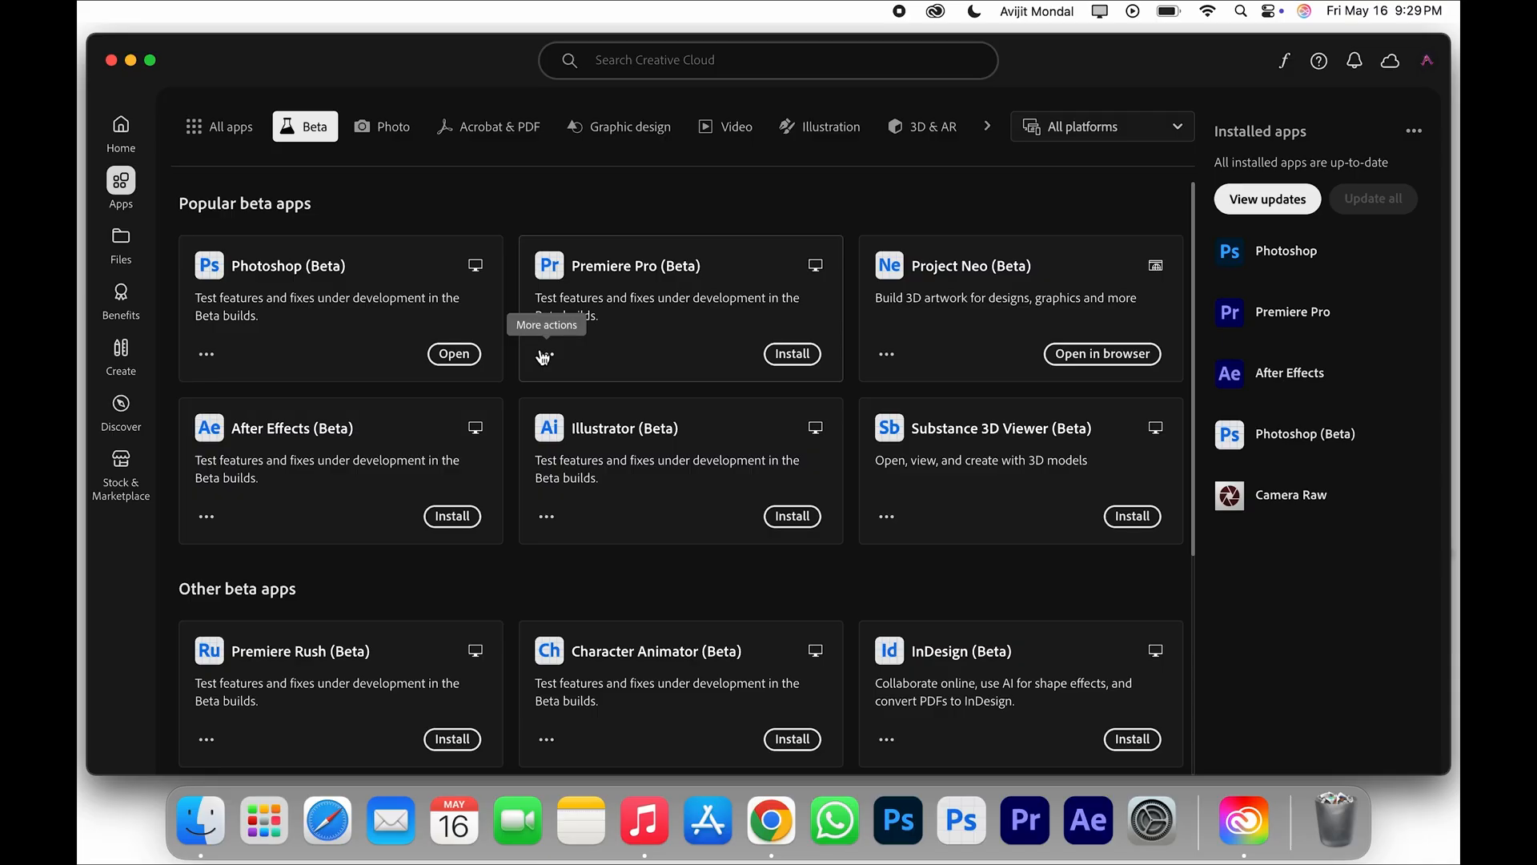
Search the web for "adobe creative cloud" and open Adobe's Creative Cloud India result.
type("adobe creat")
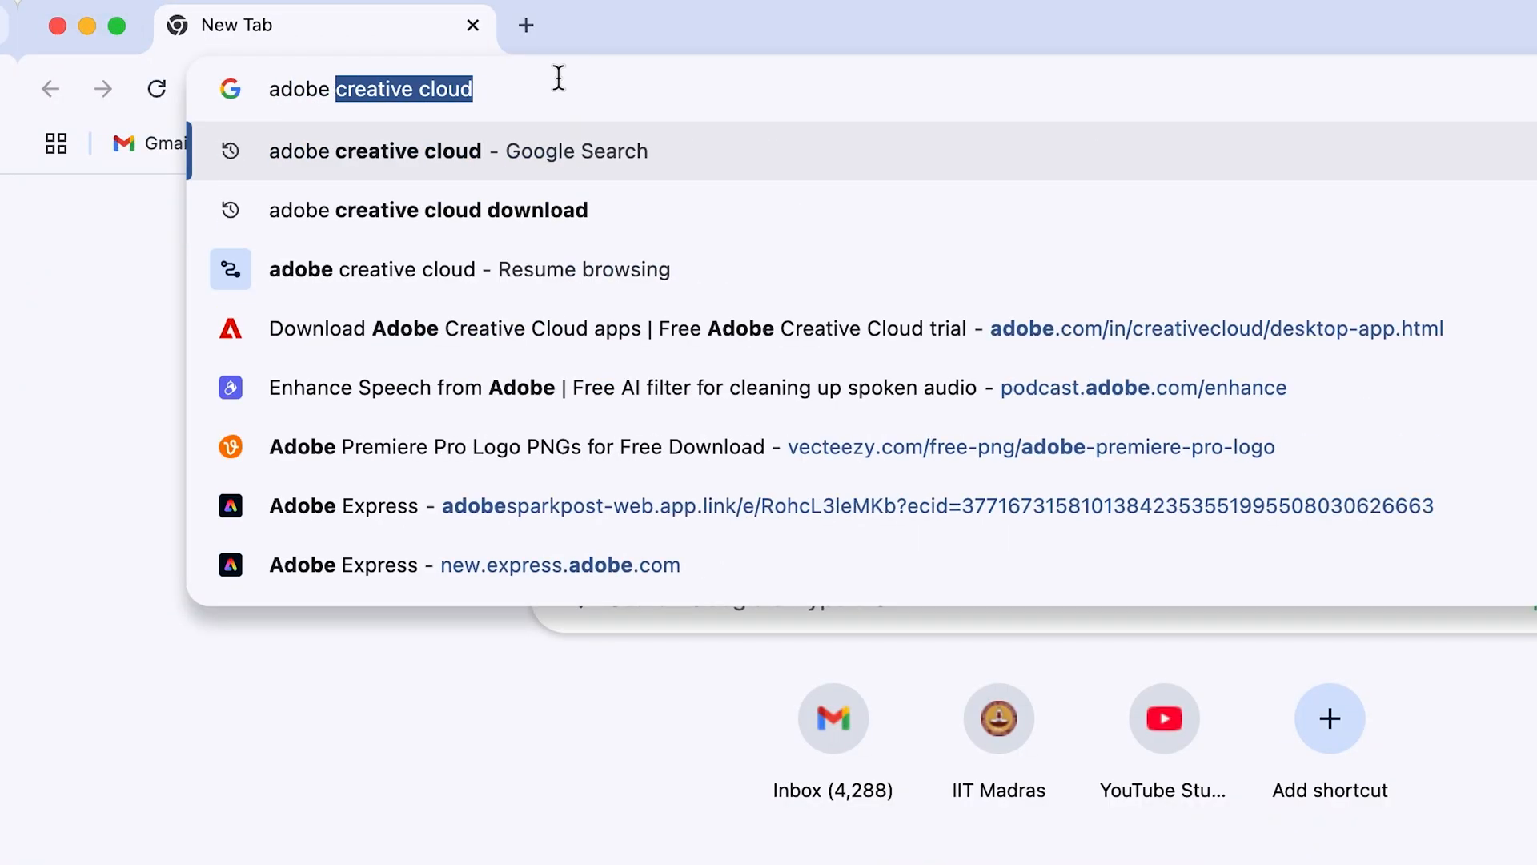
type("ive cloud")
key("Return")
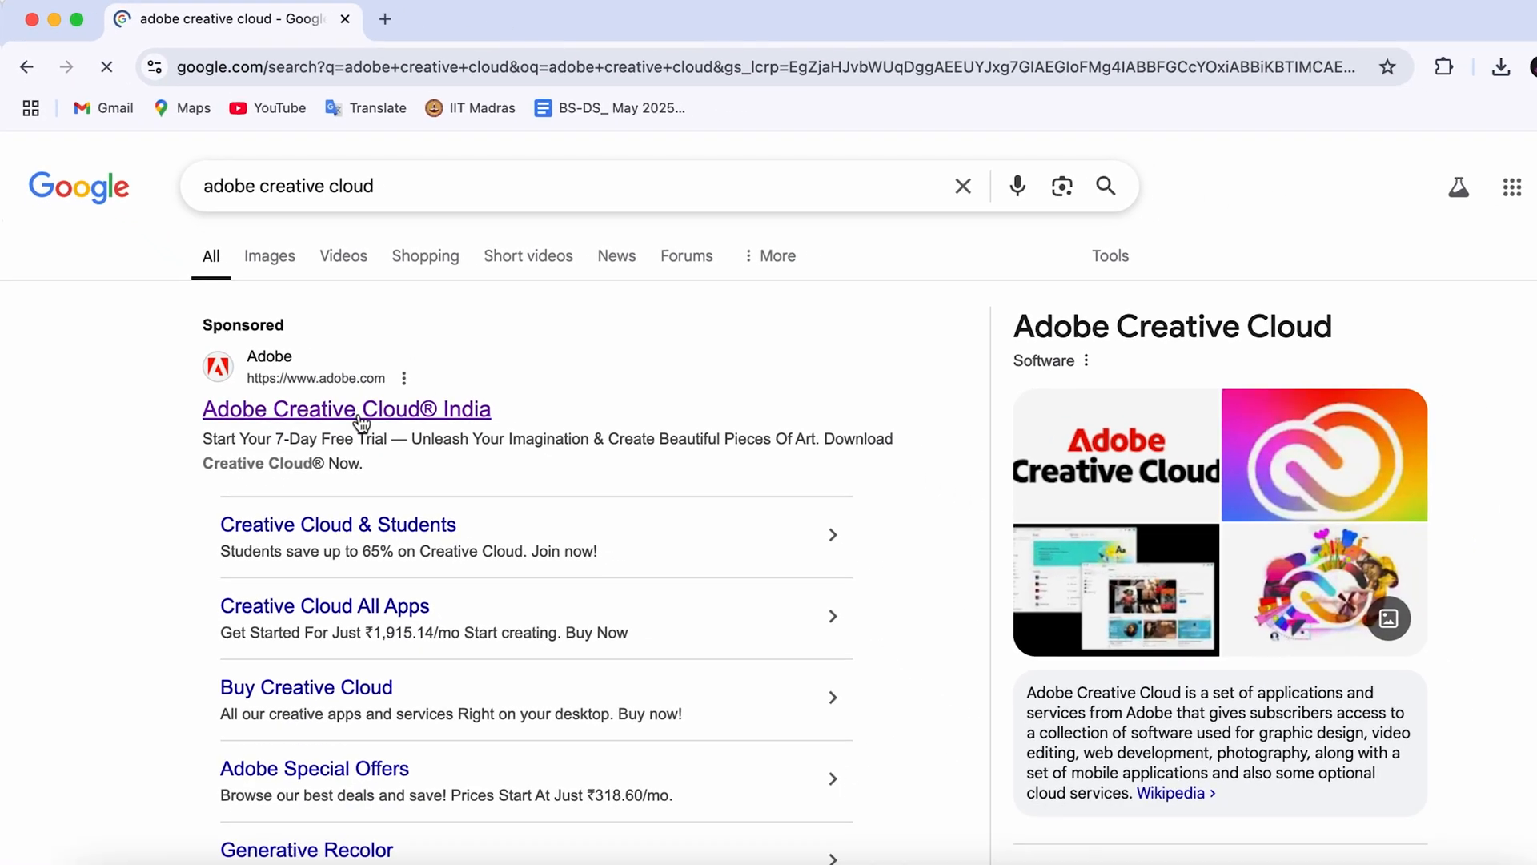
left_click(368, 393)
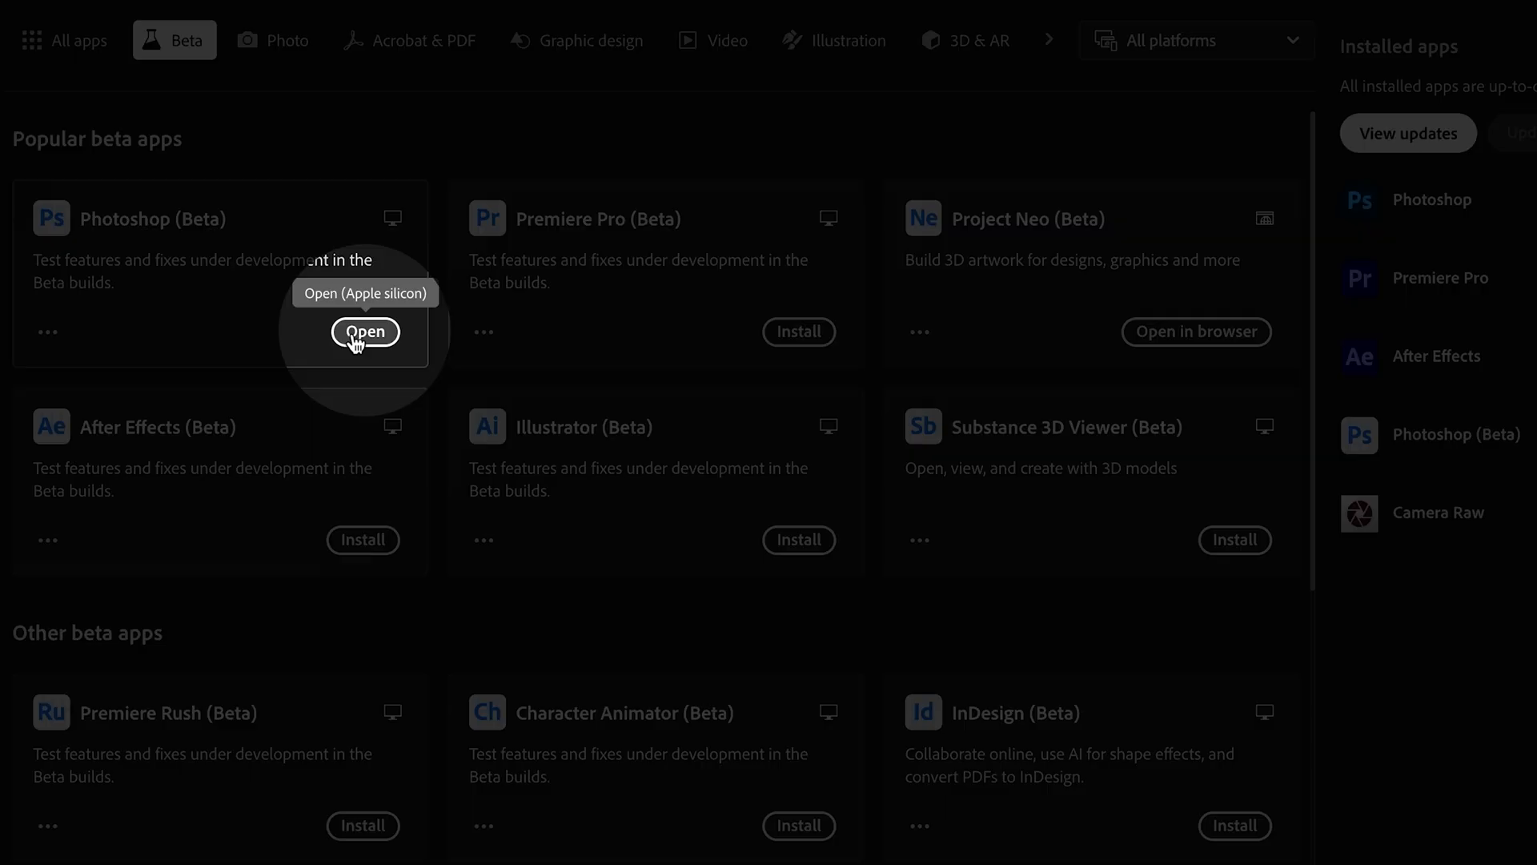
Launch Photoshop (Beta) and pick the woman in the portrait photo through the Object Selection tool's Select People option.
left_click(450, 356)
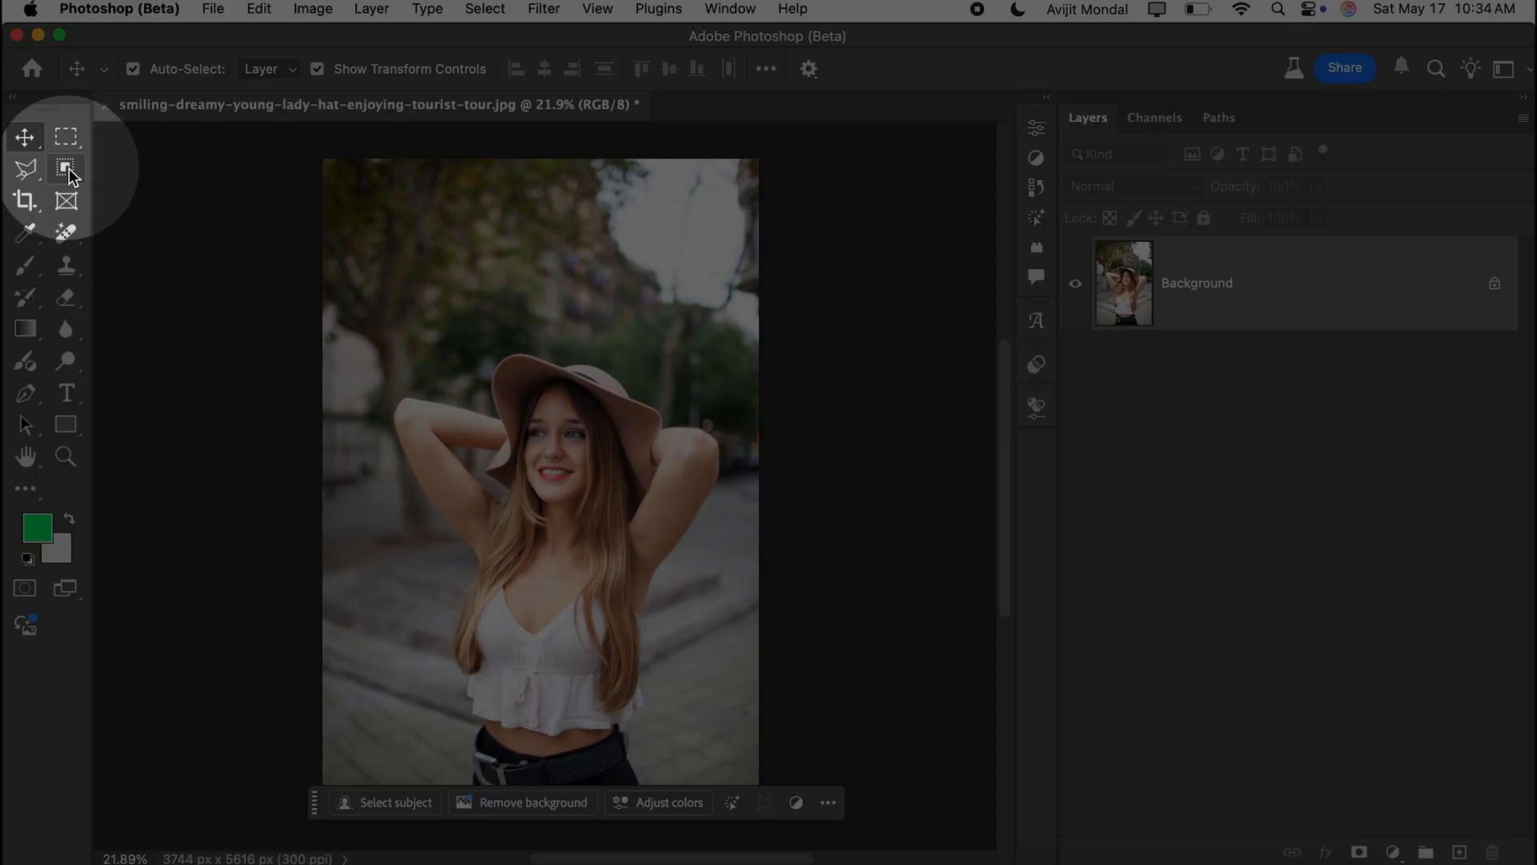
left_click(67, 169)
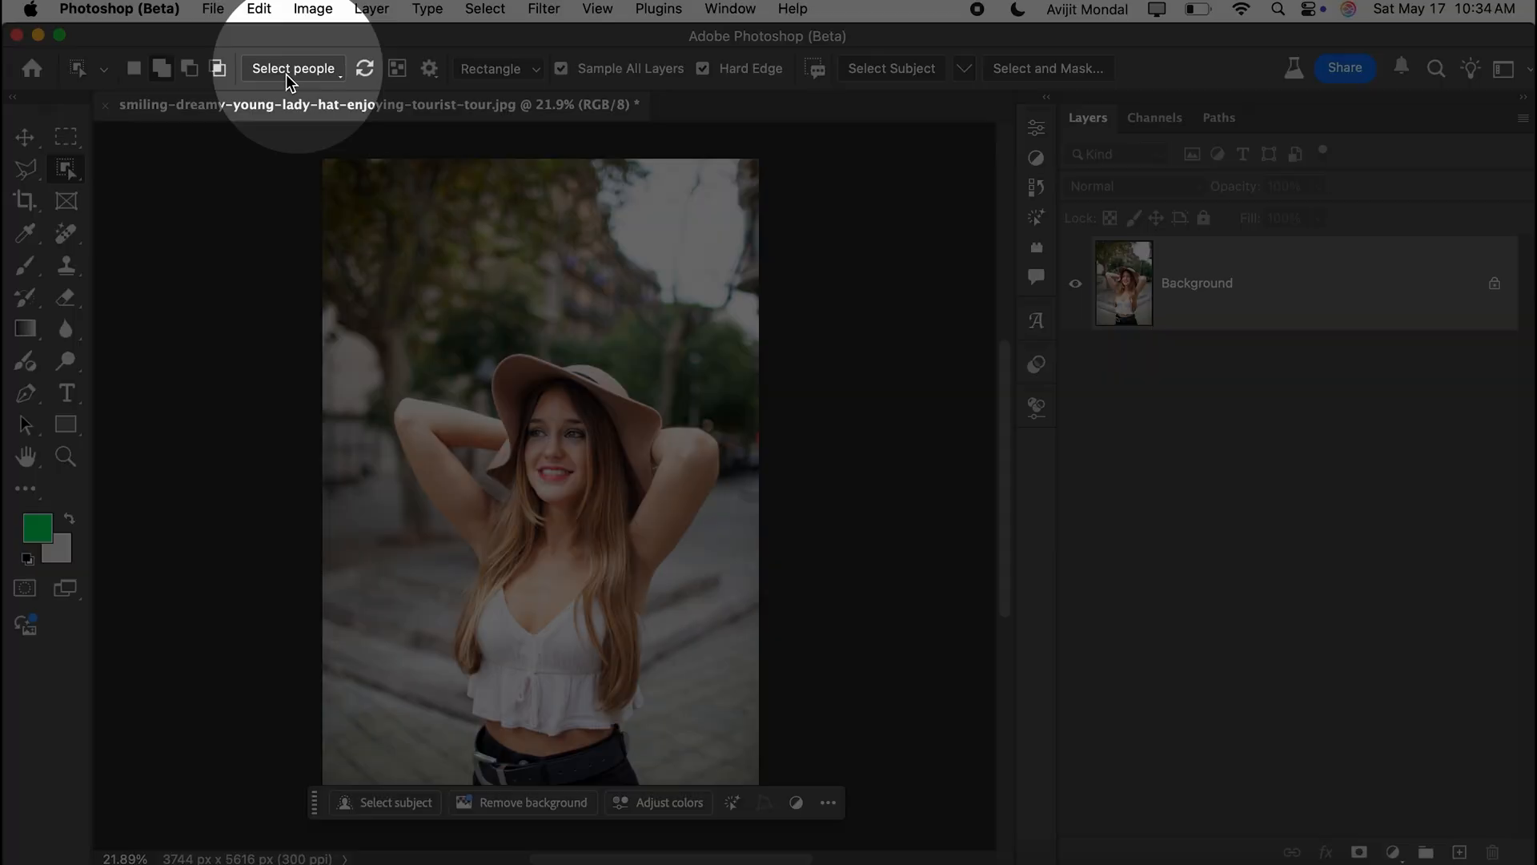
left_click(286, 73)
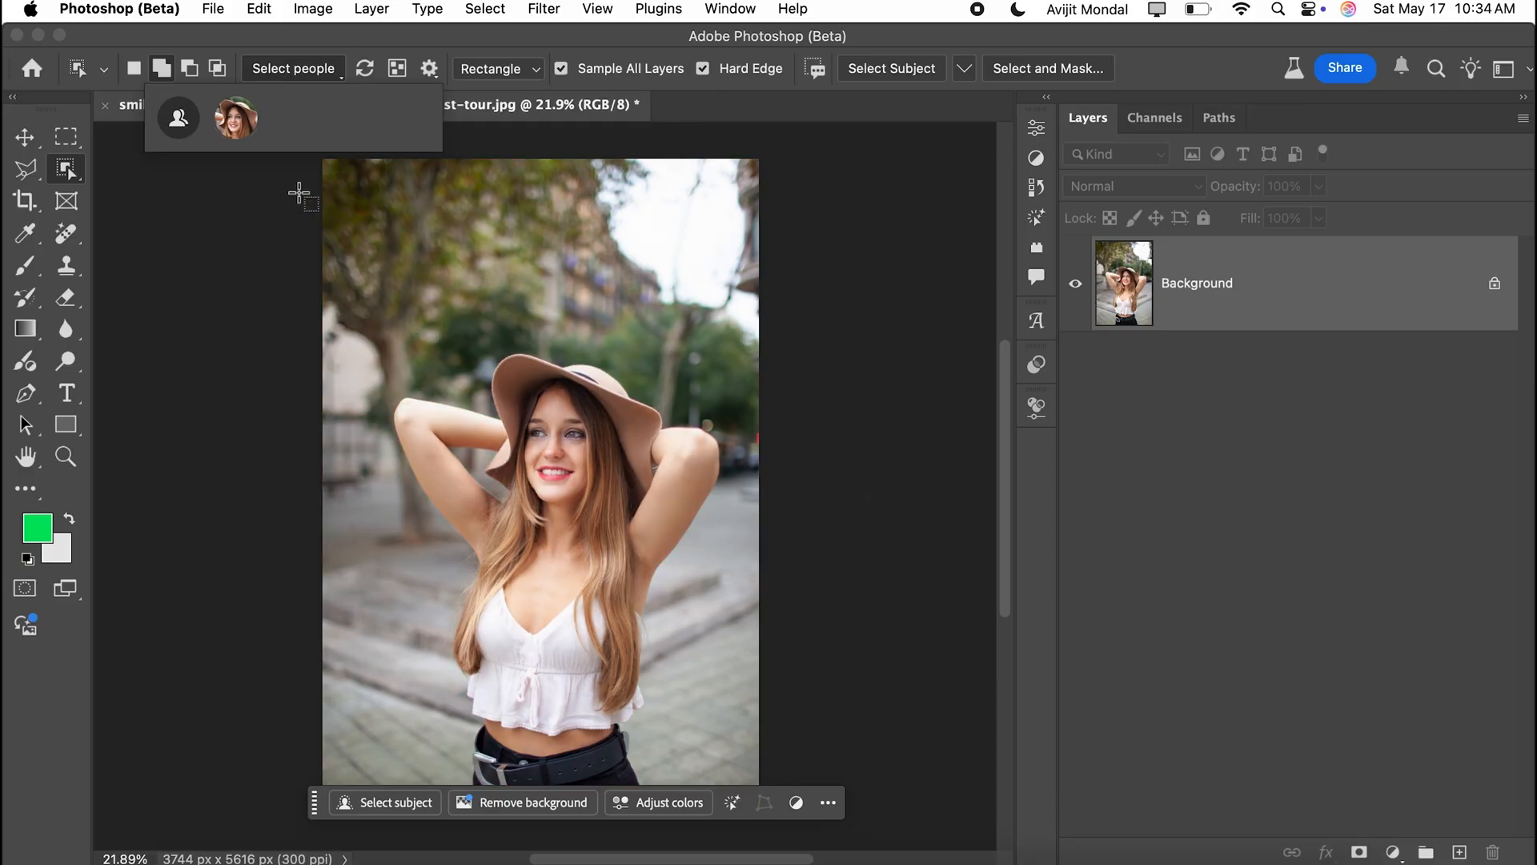
left_click(238, 126)
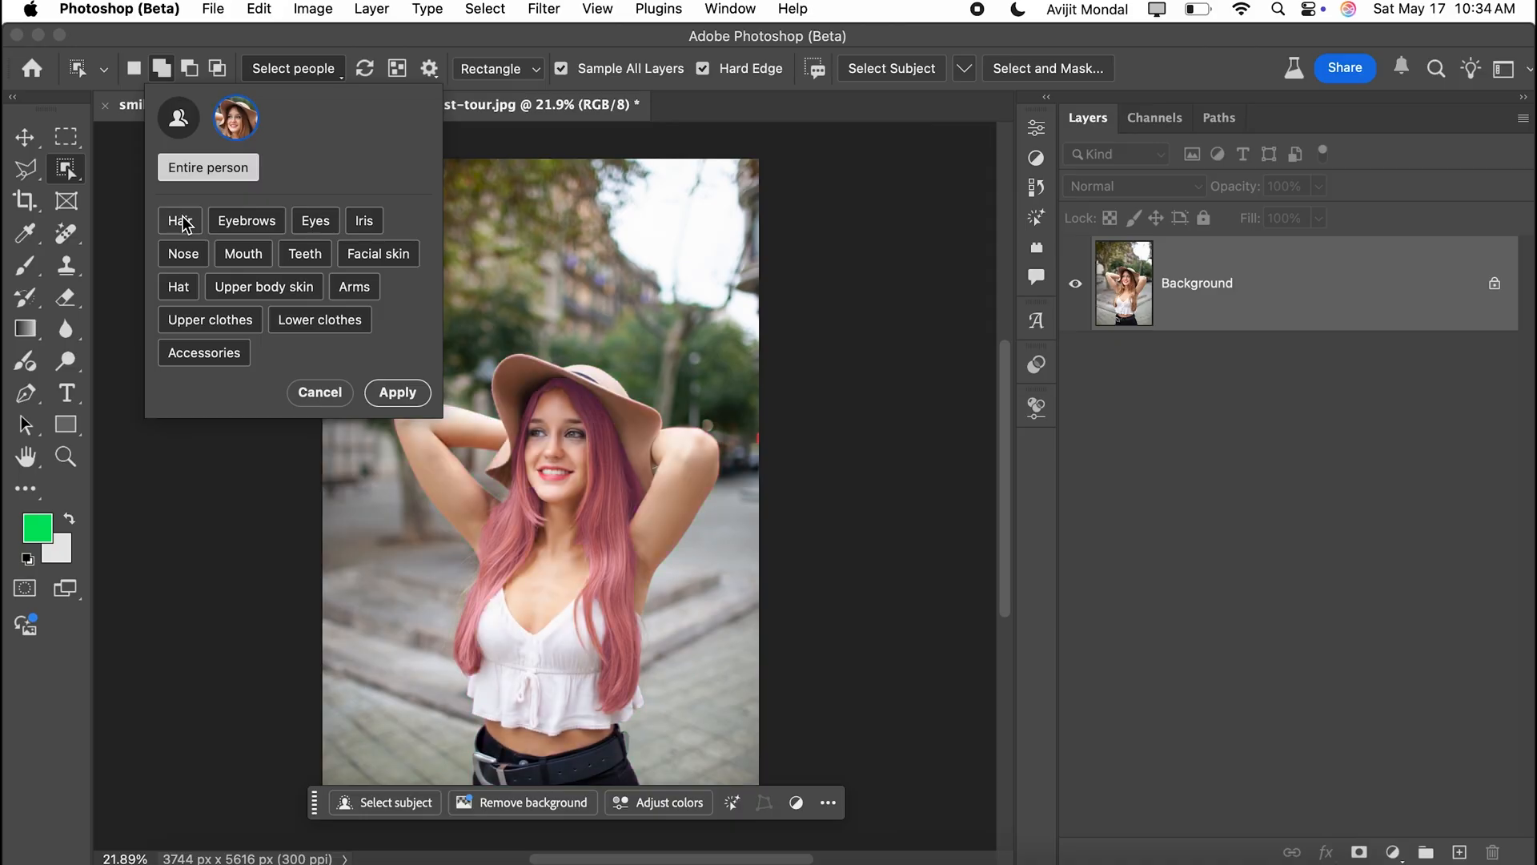
Try marking the woman's hair and eyebrows as parts to select, and clear both choices.
left_click(183, 222)
left_click(234, 228)
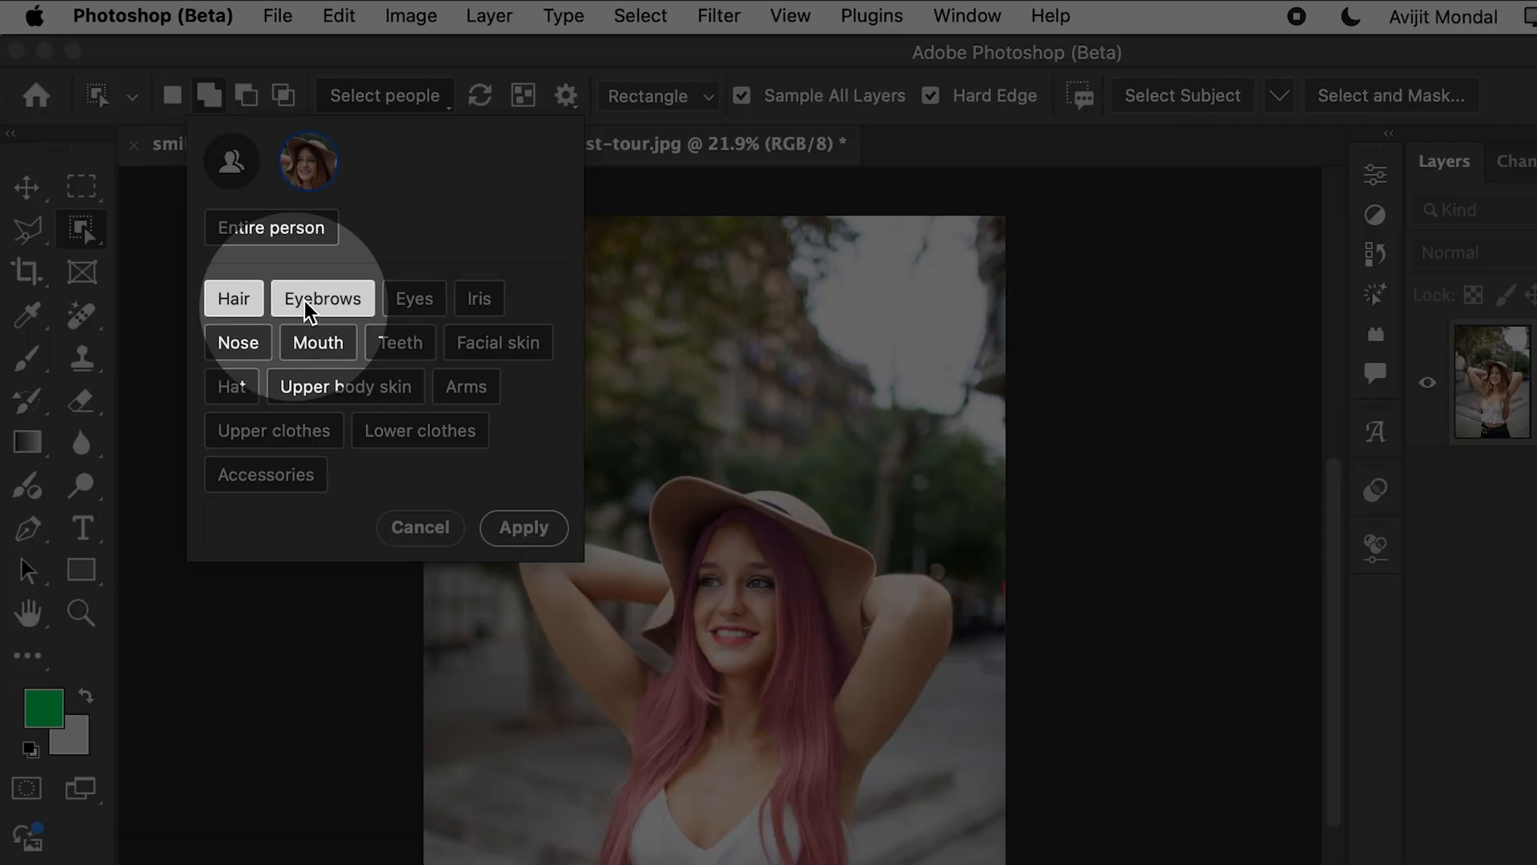
left_click(249, 306)
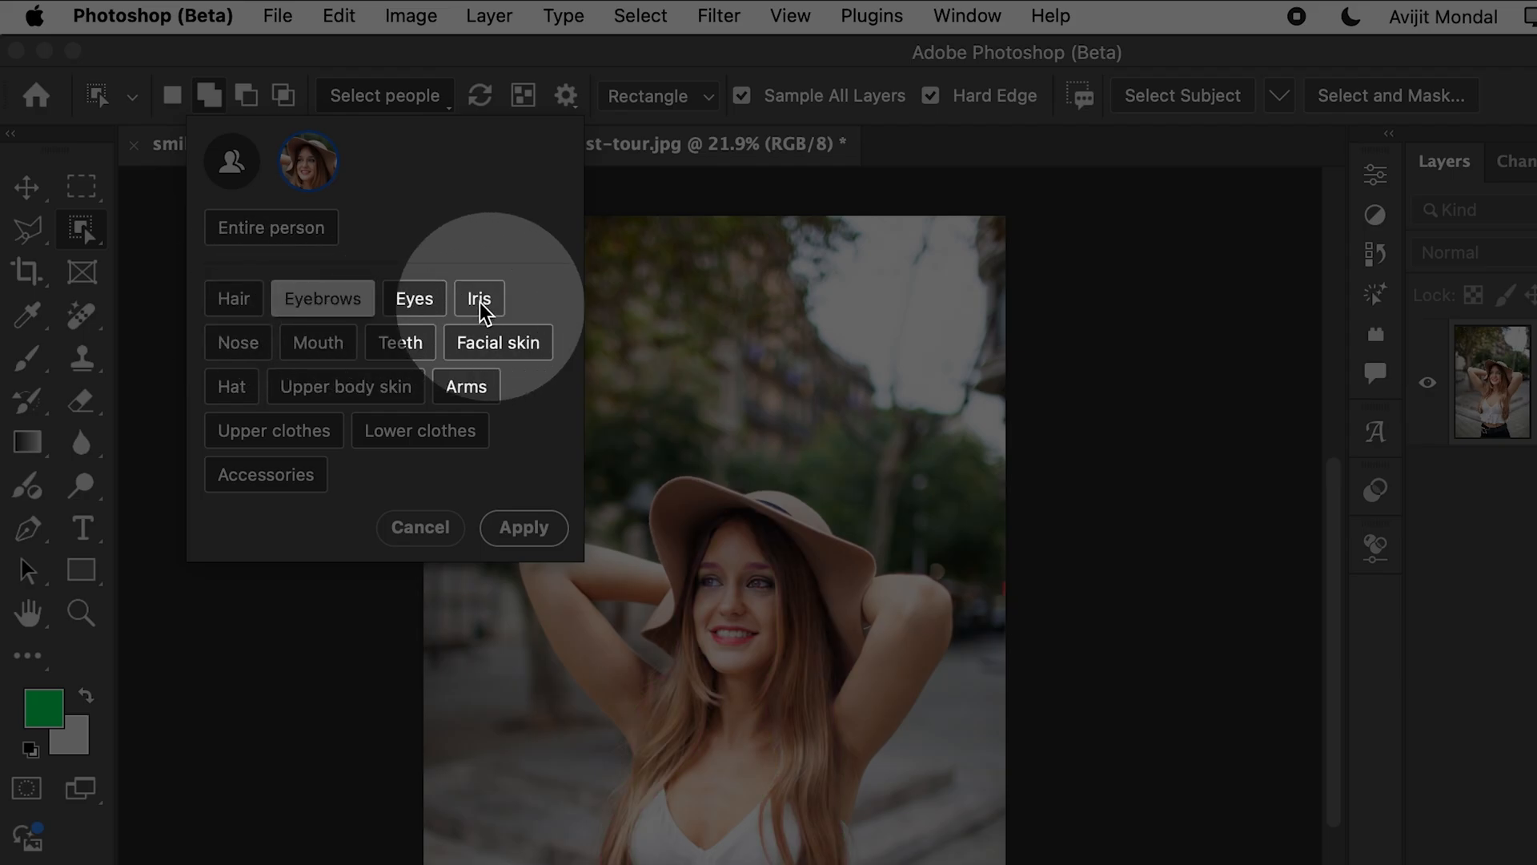
left_click(338, 303)
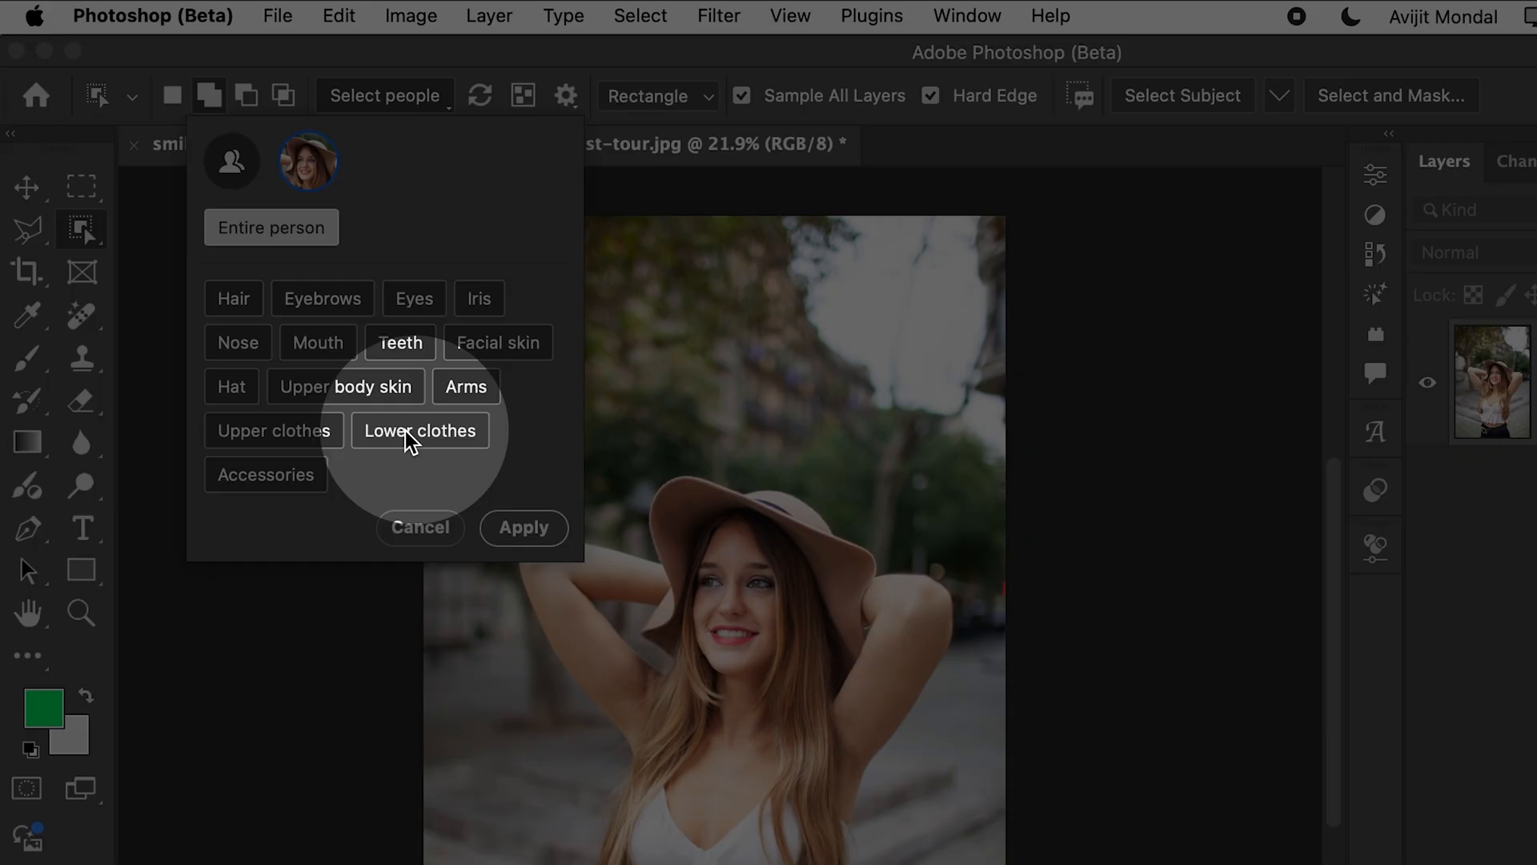
Select the woman's upper clothes and add a Hue/Saturation adjustment layer masked to that selection.
left_click(306, 445)
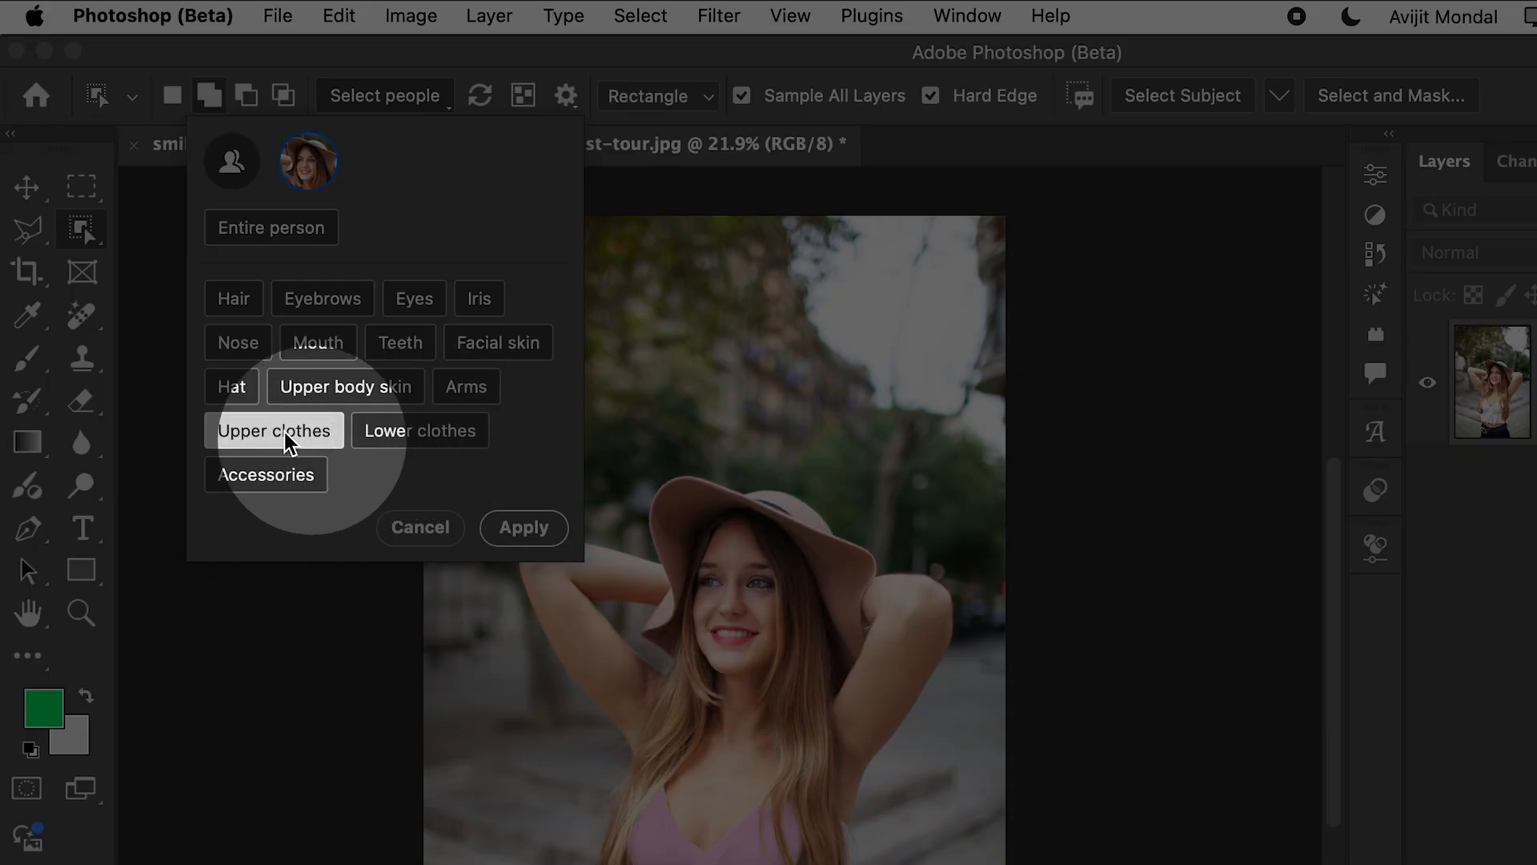
left_click(522, 528)
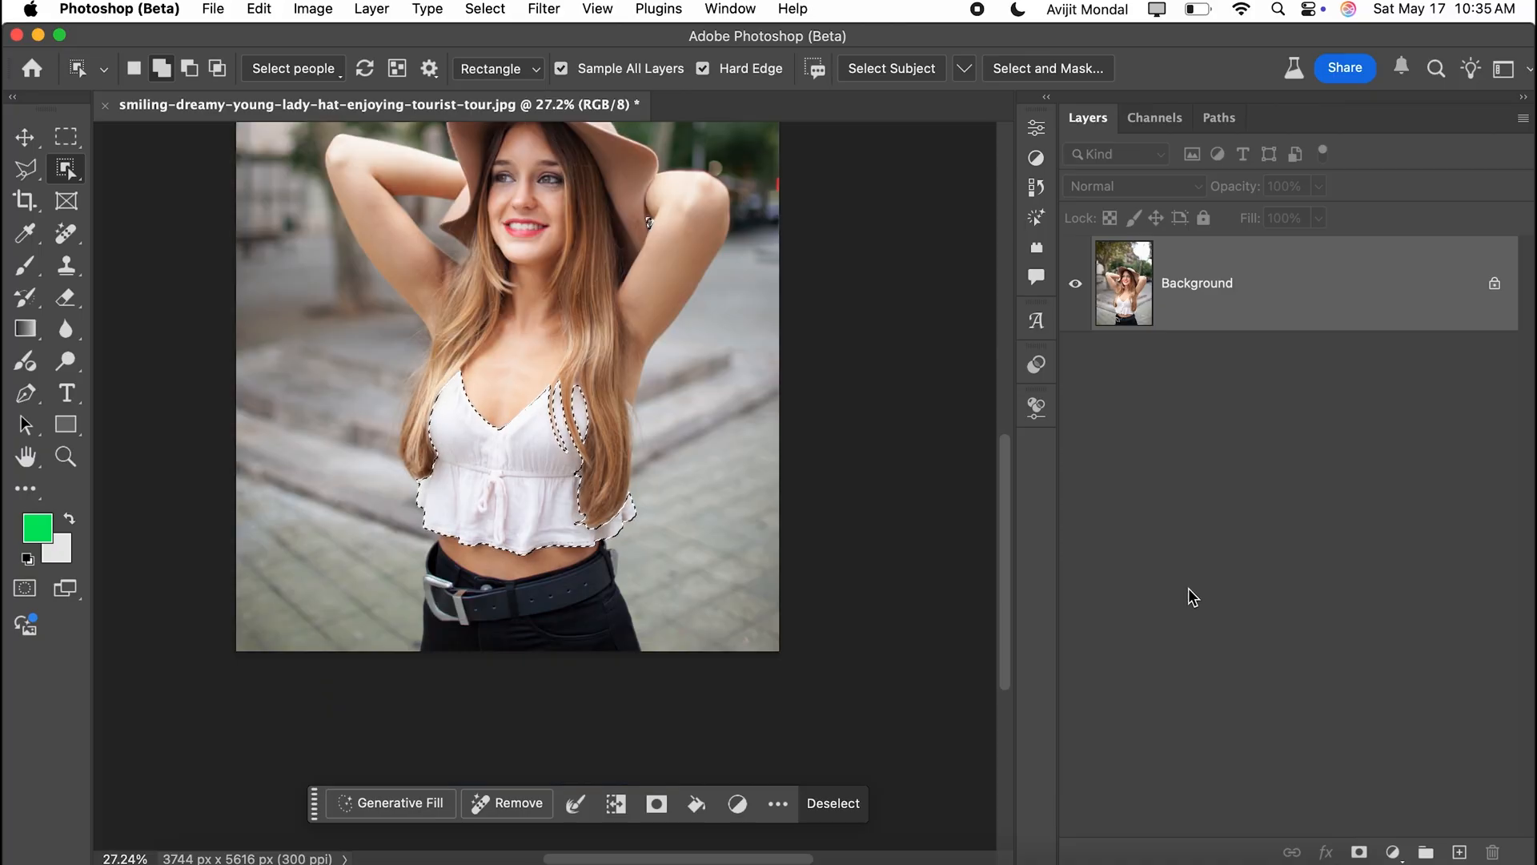
left_click(1393, 851)
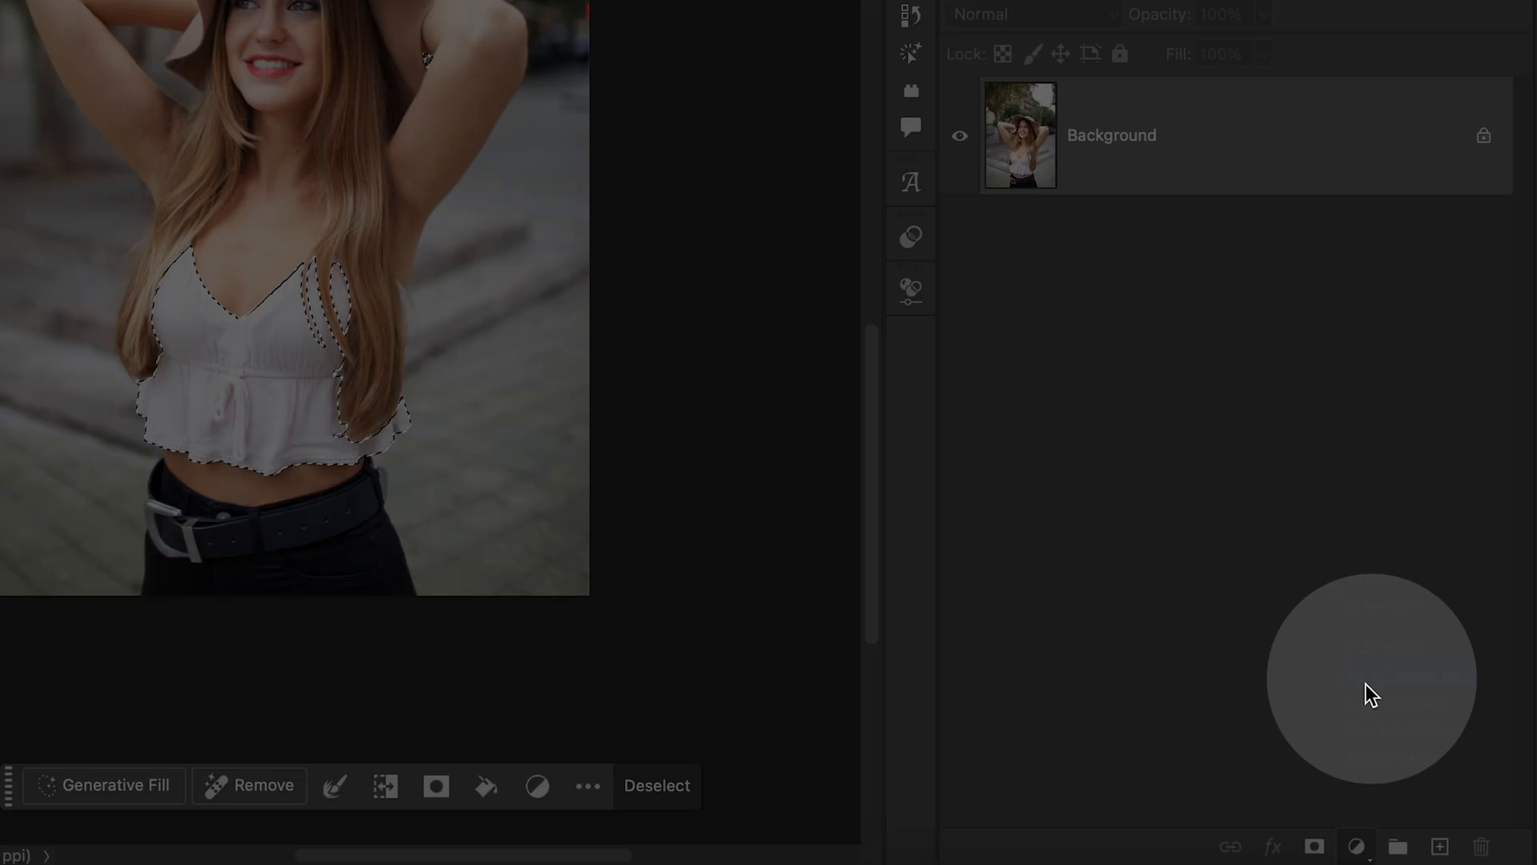
left_click(1365, 684)
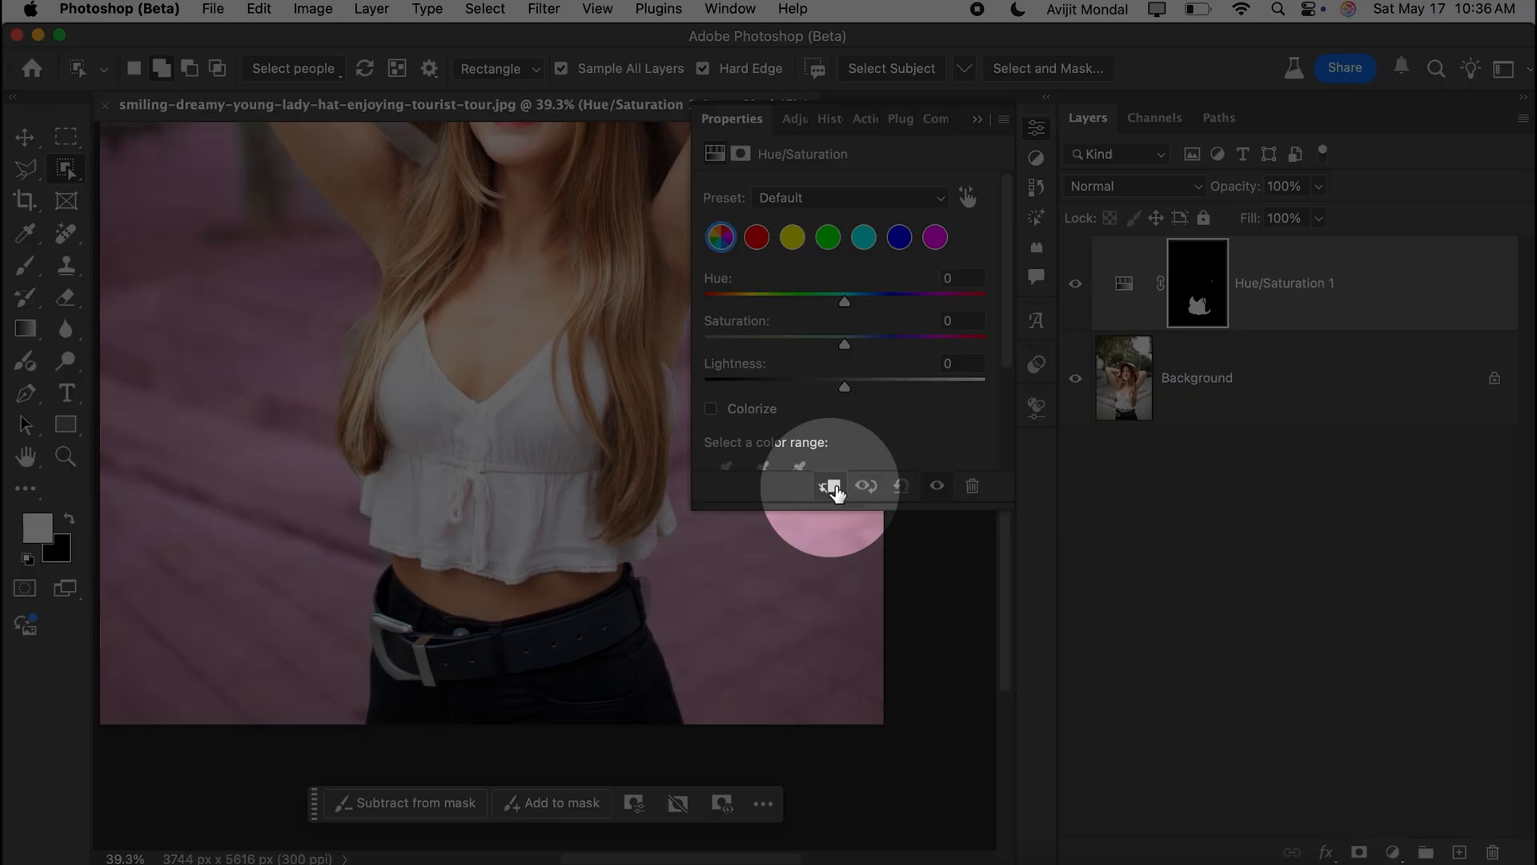
Clip the Hue/Saturation adjustment to the Background layer, enable Colorize and set the hue to 229.
left_click(830, 488)
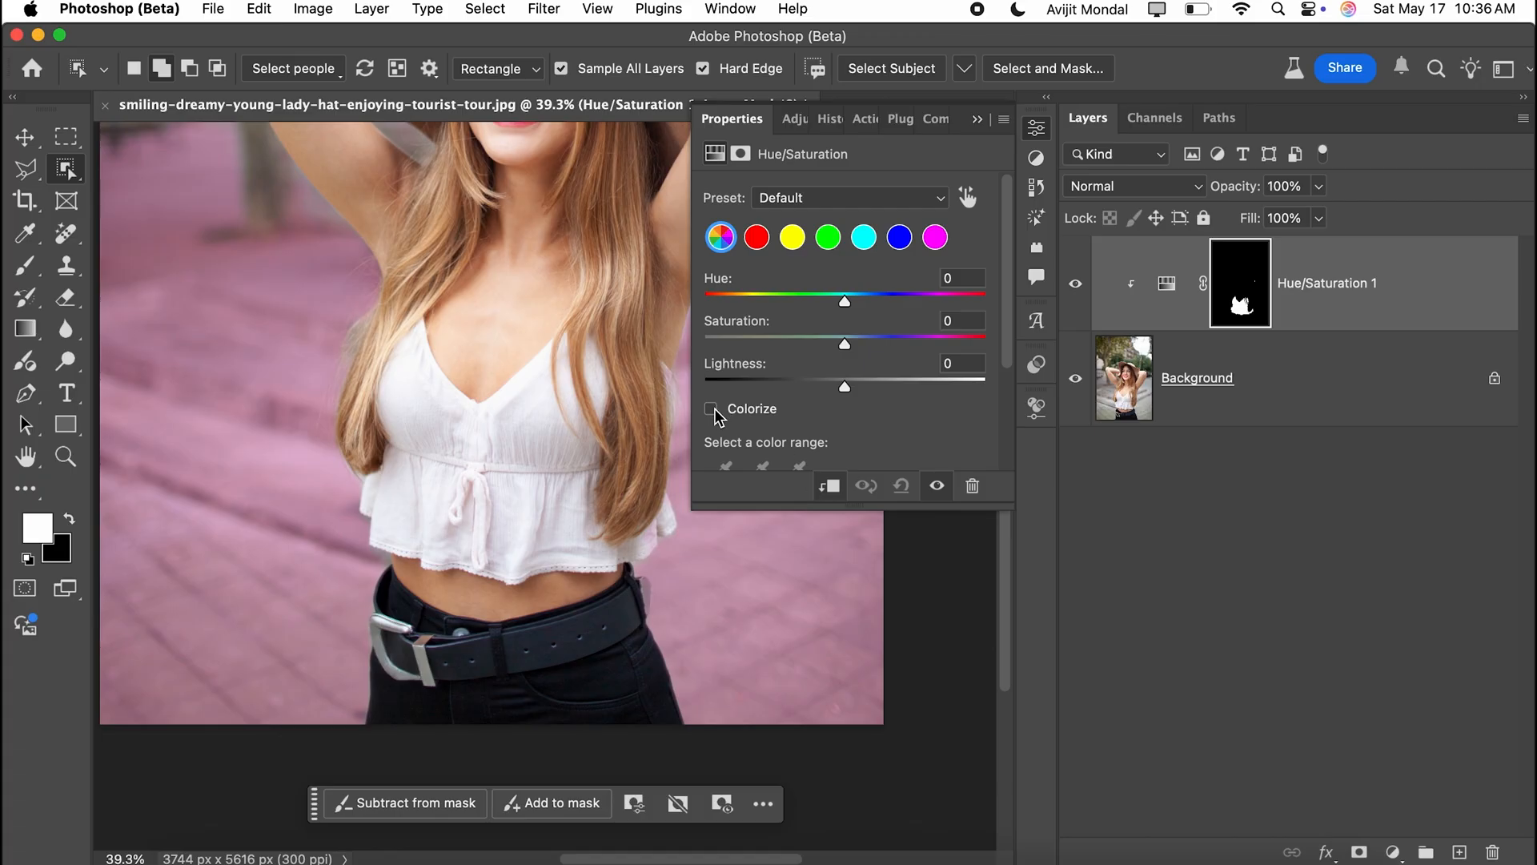
left_click(714, 408)
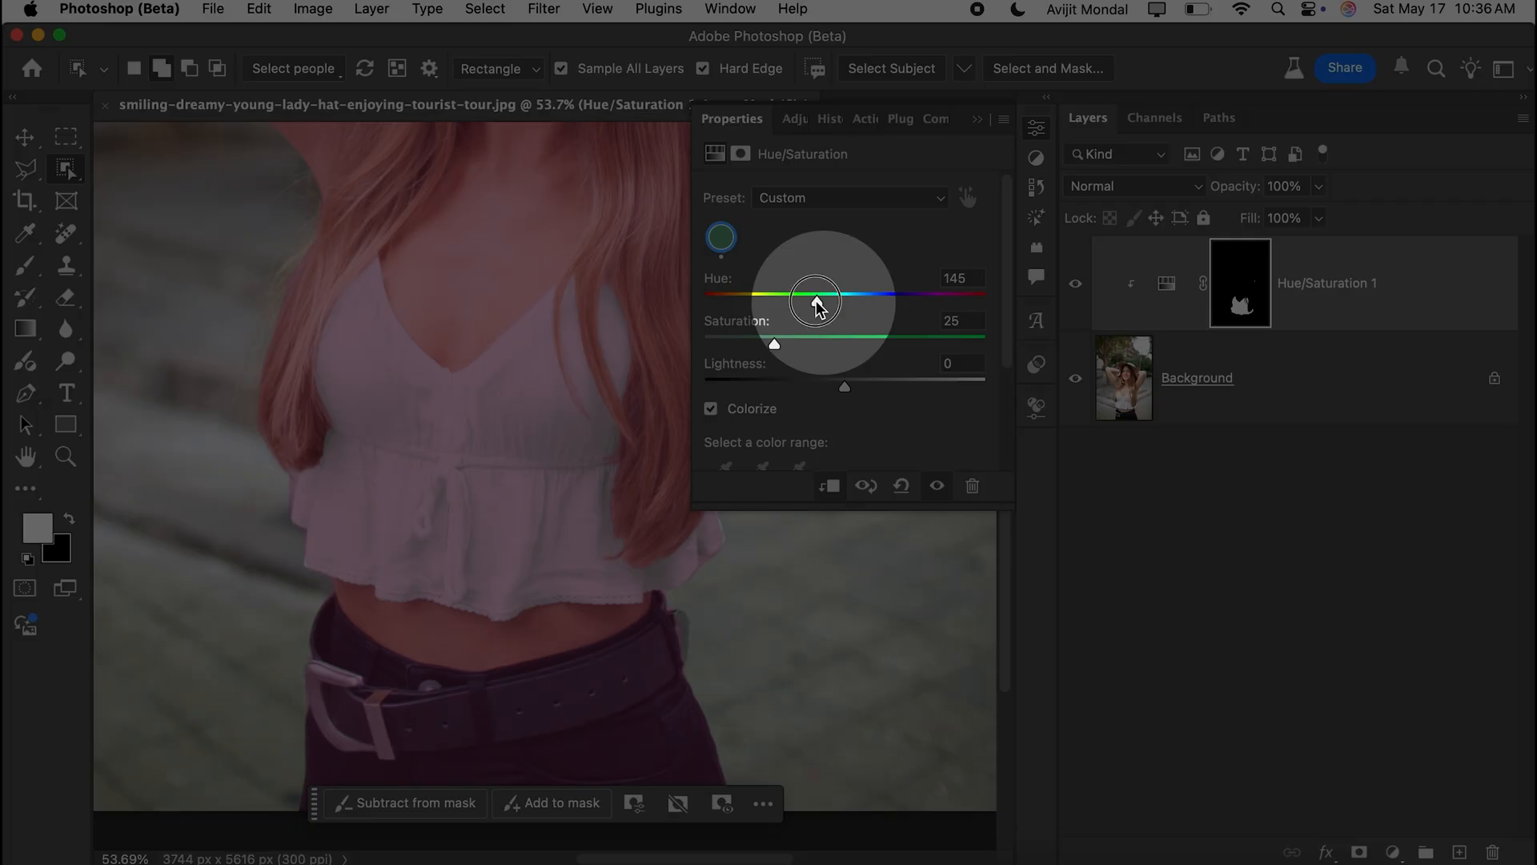
left_click_drag(814, 300, 883, 303)
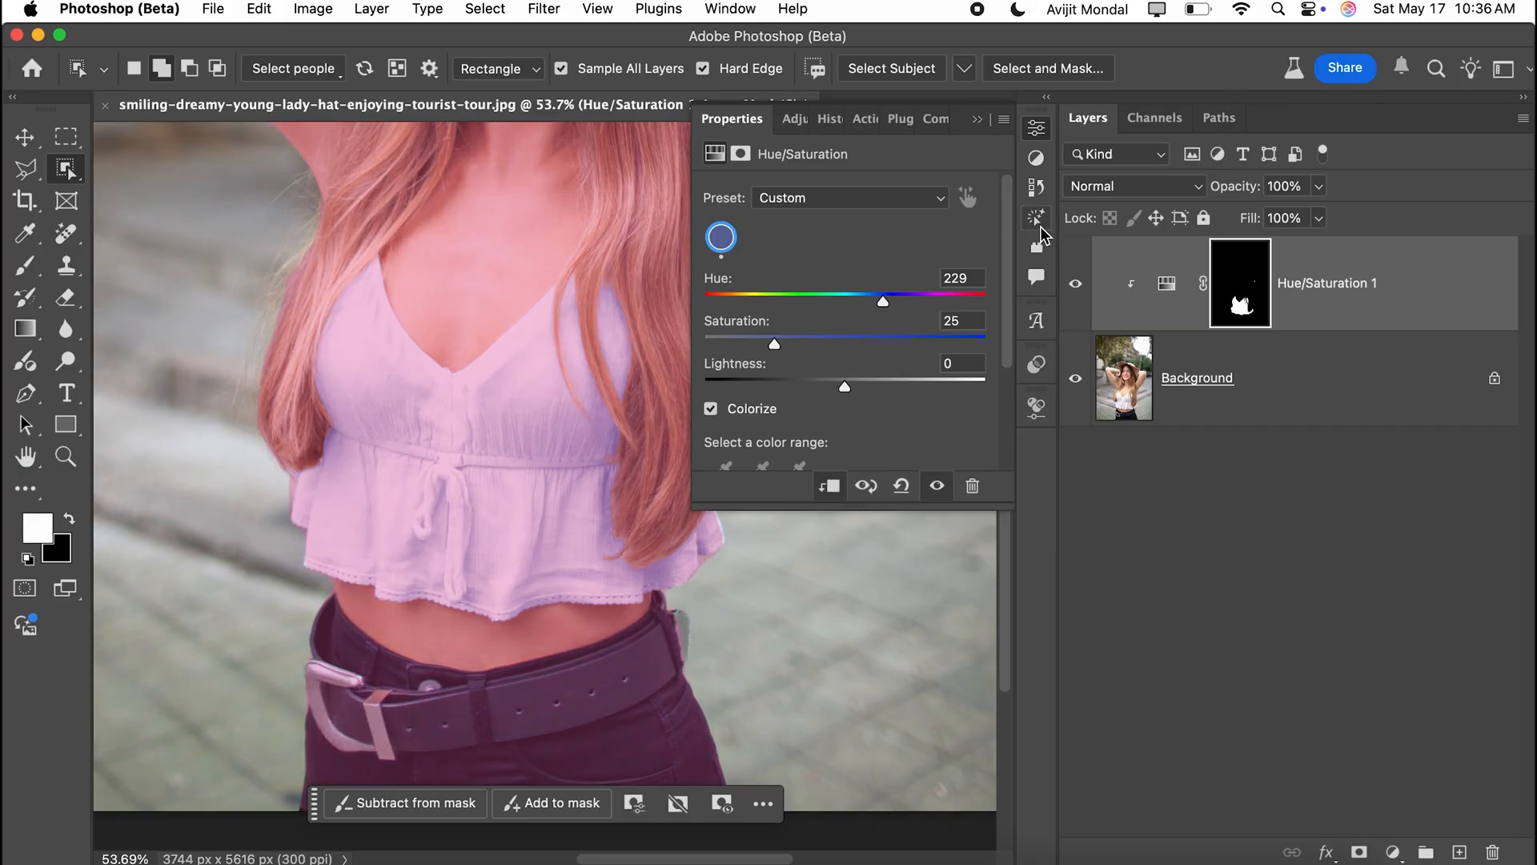
Toggle the adjustment layer off and on with the Move tool active, and set its saturation to 53.
left_click(1077, 285)
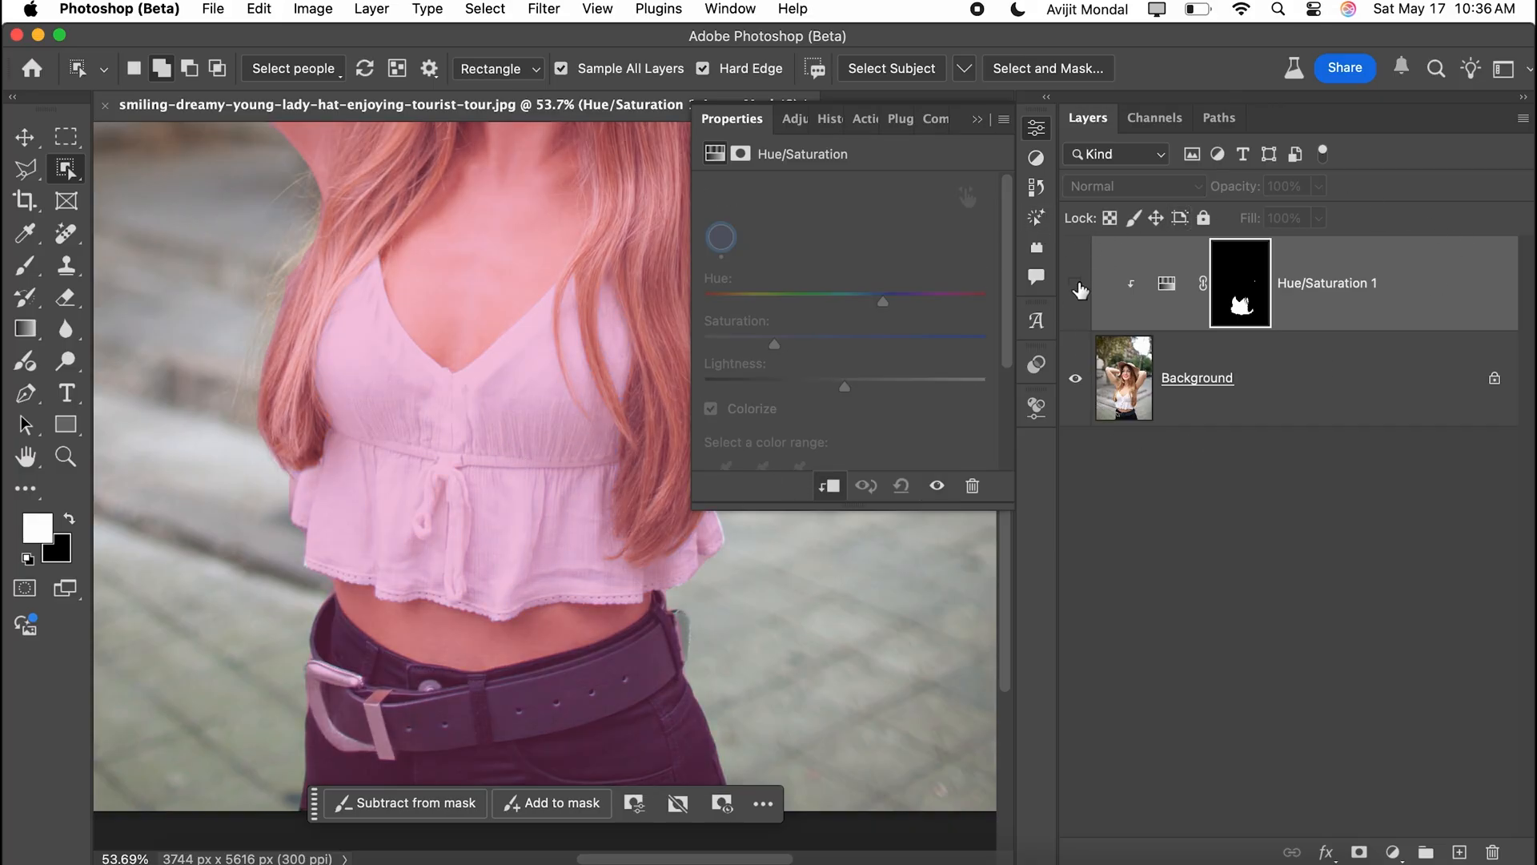
left_click(25, 137)
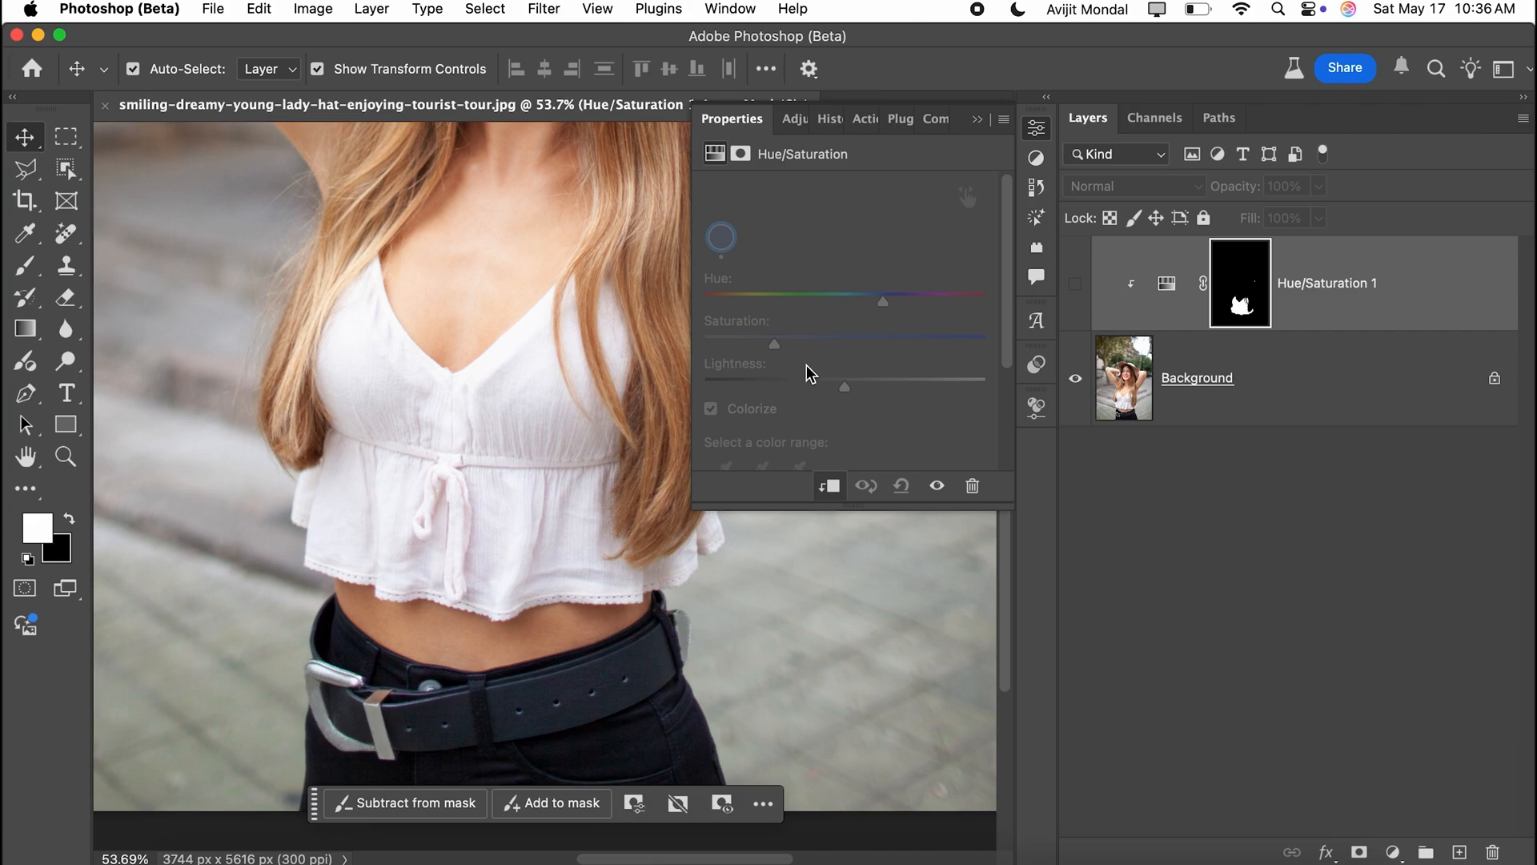
left_click(1076, 285)
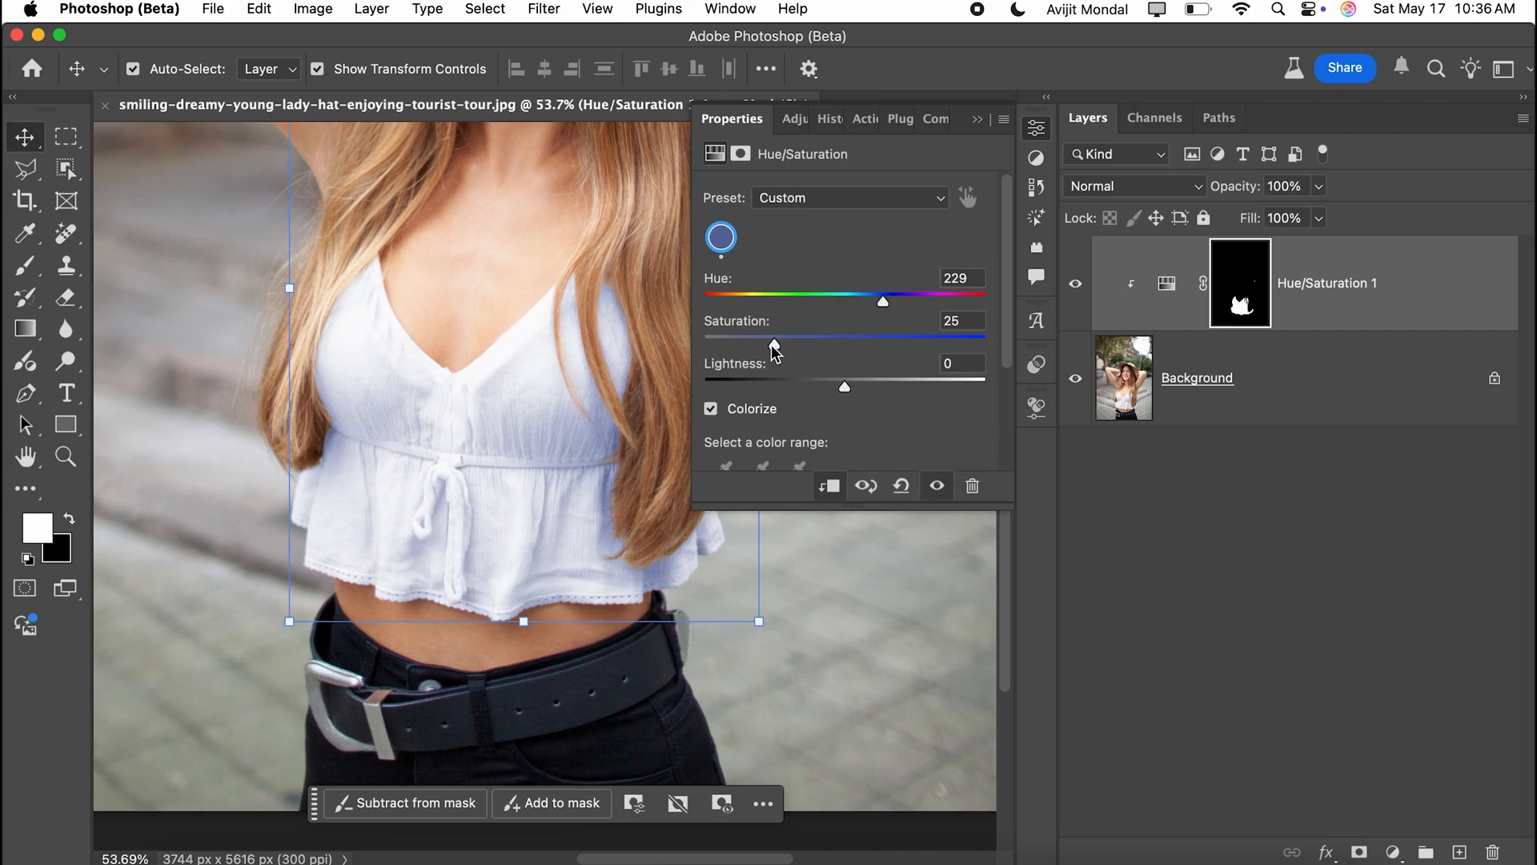
left_click_drag(774, 346, 854, 343)
Activate the Brush tool for refining the blouse mask and set its hardness to 11%.
scroll(559, 427, "up", 5)
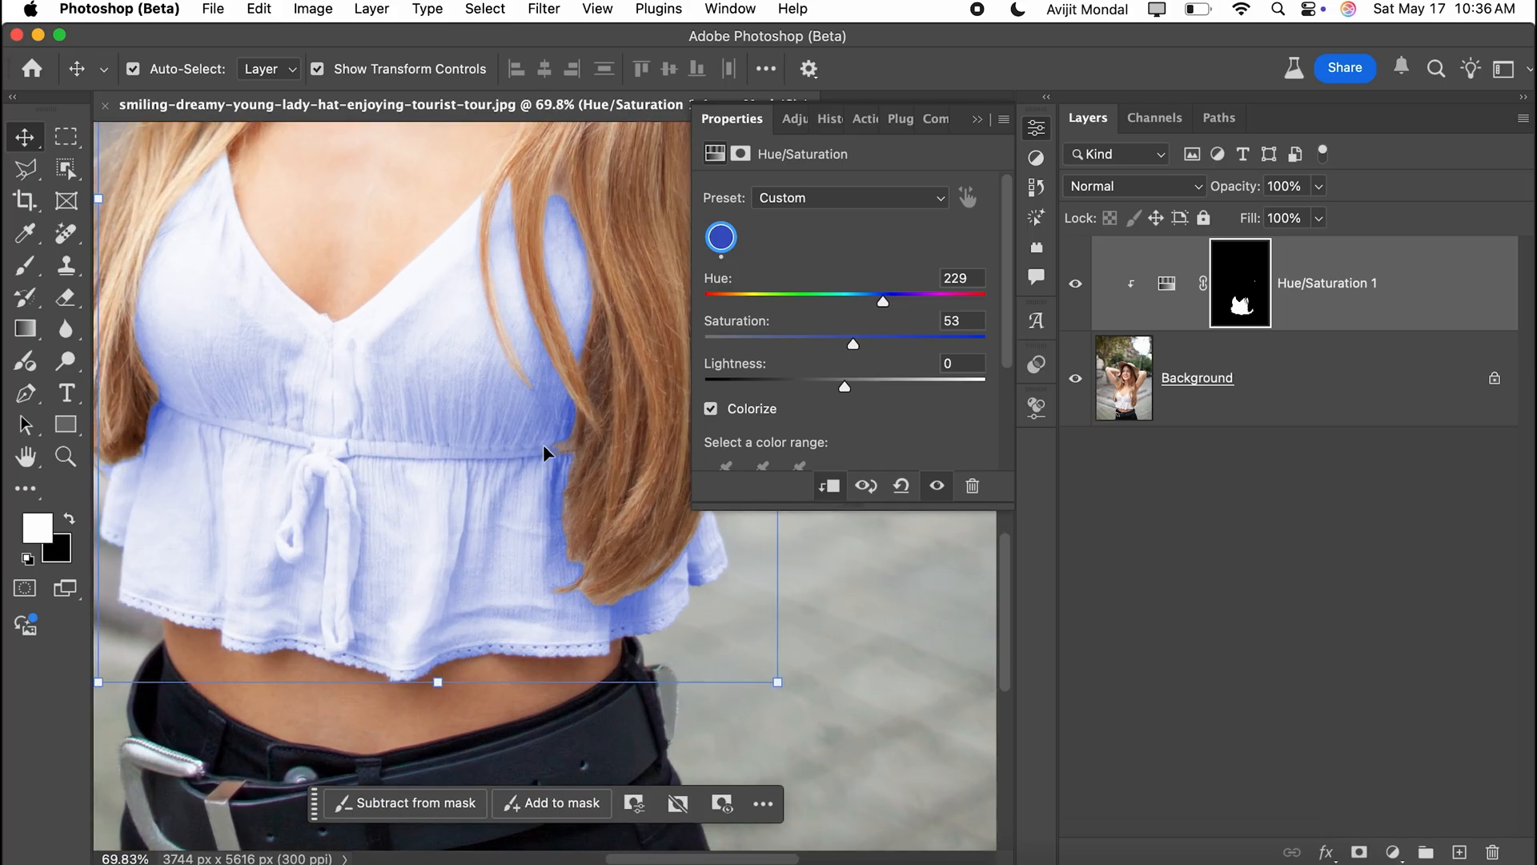
scroll(543, 444, "up", 1)
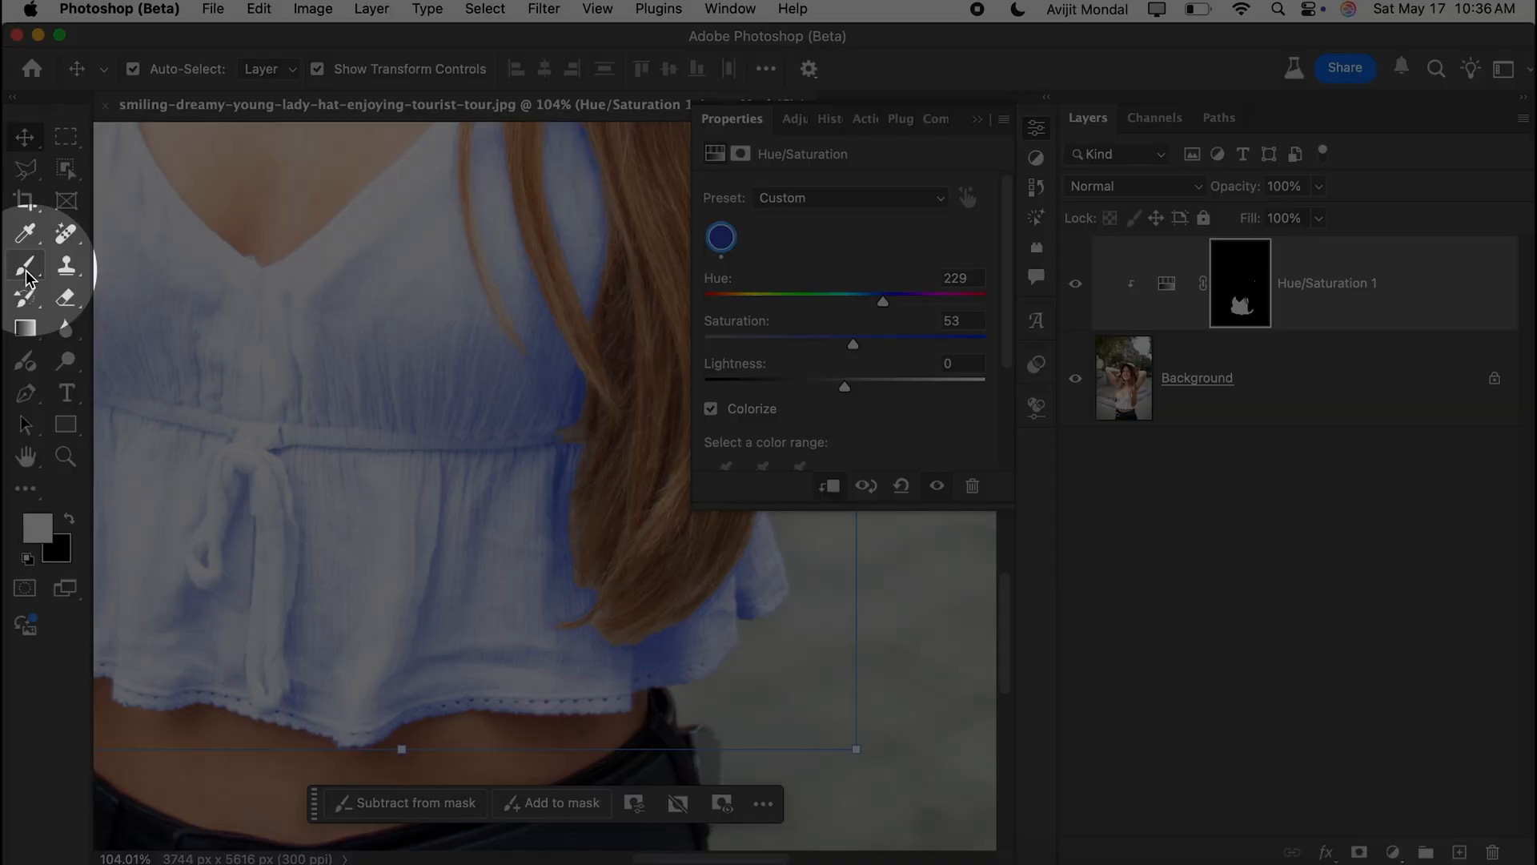
left_click(26, 267)
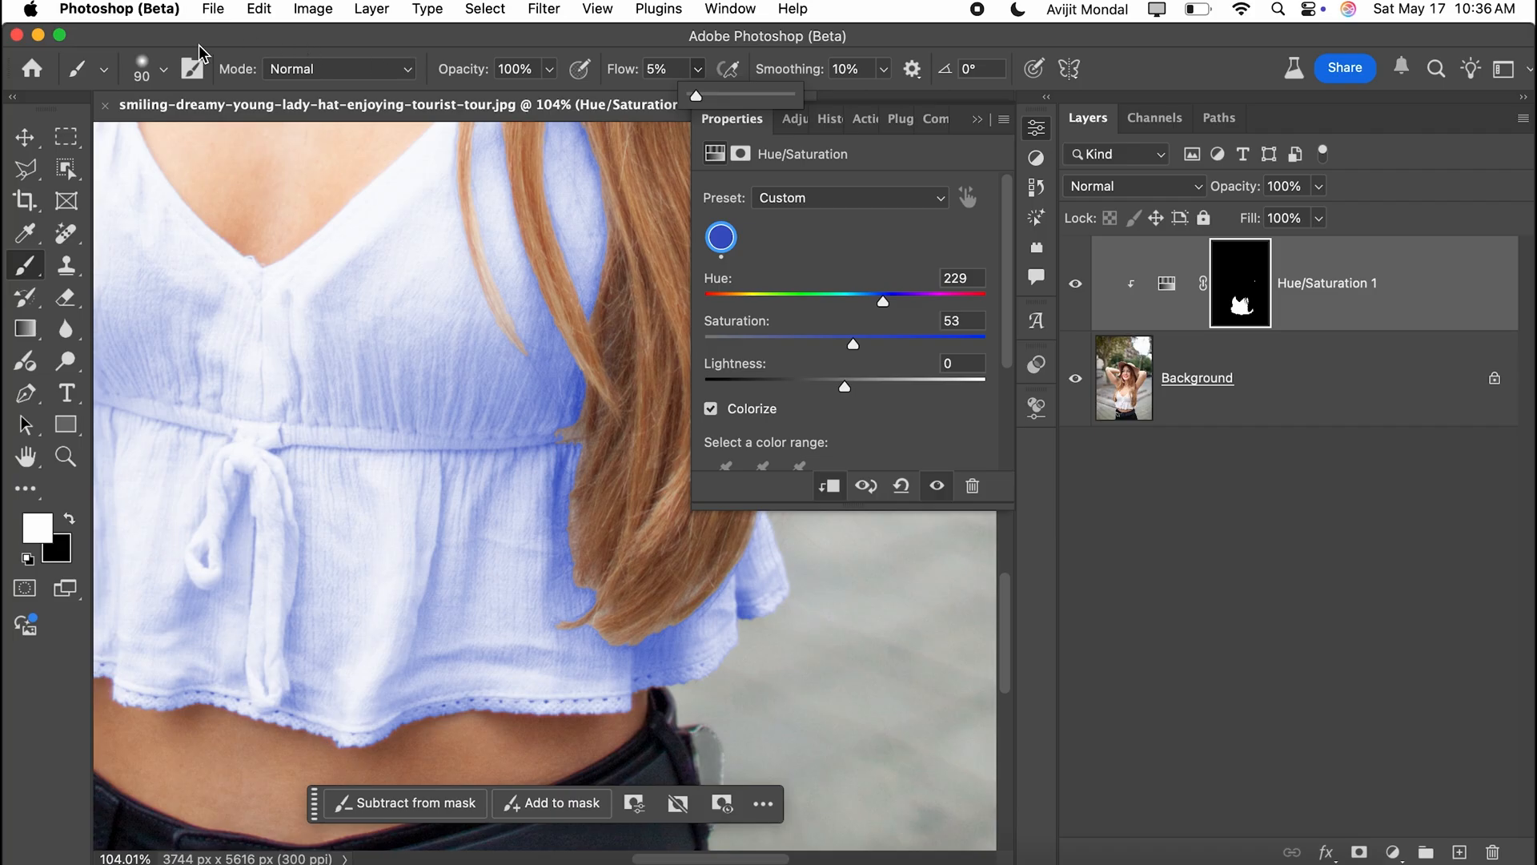
left_click(152, 74)
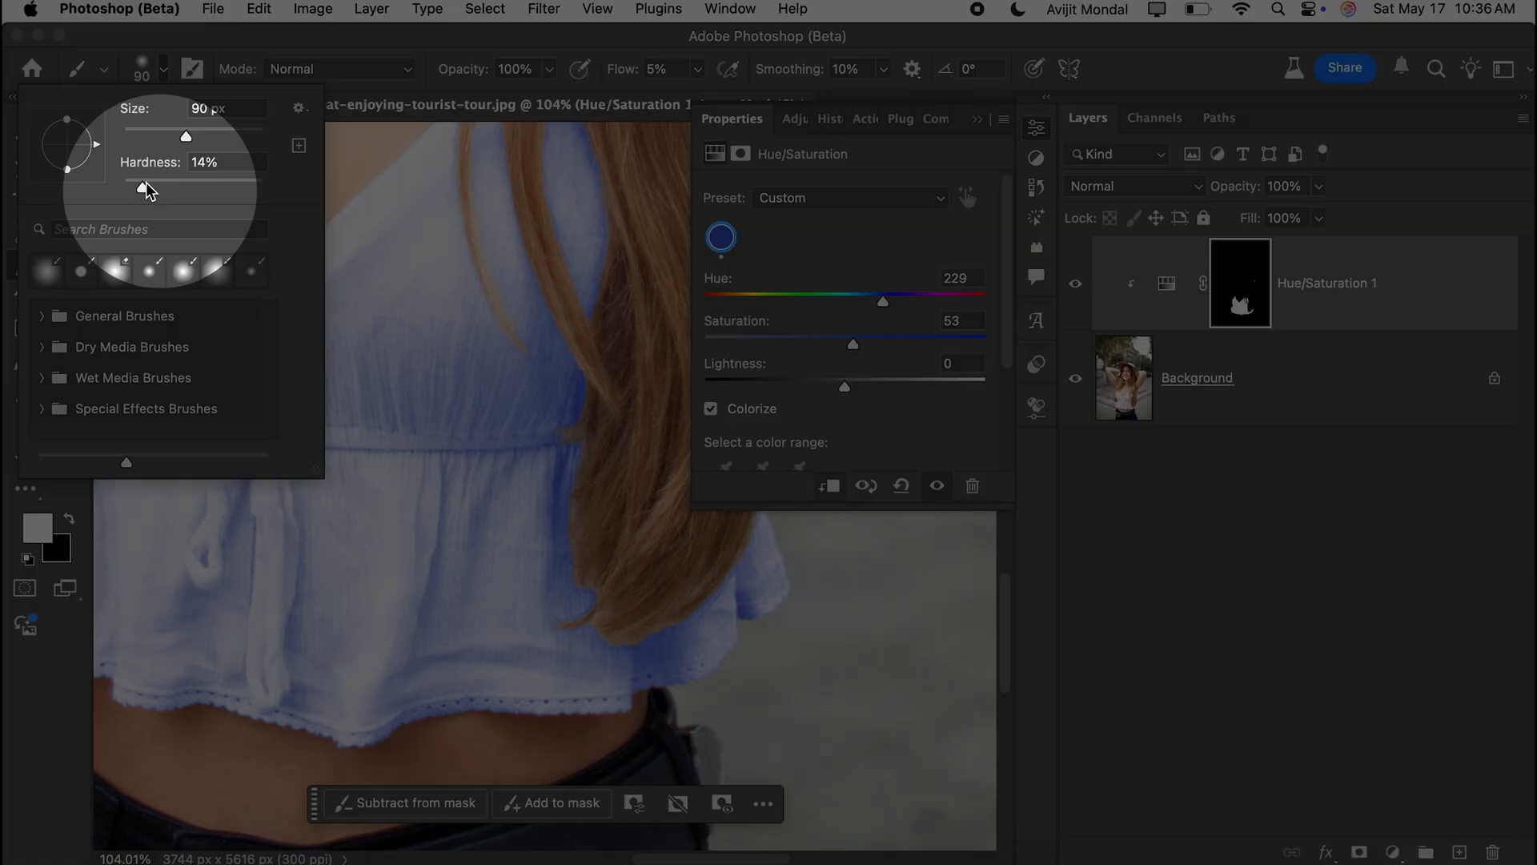
left_click_drag(145, 184, 140, 184)
scroll(551, 444, "right", 2)
scroll(547, 443, "up", 5)
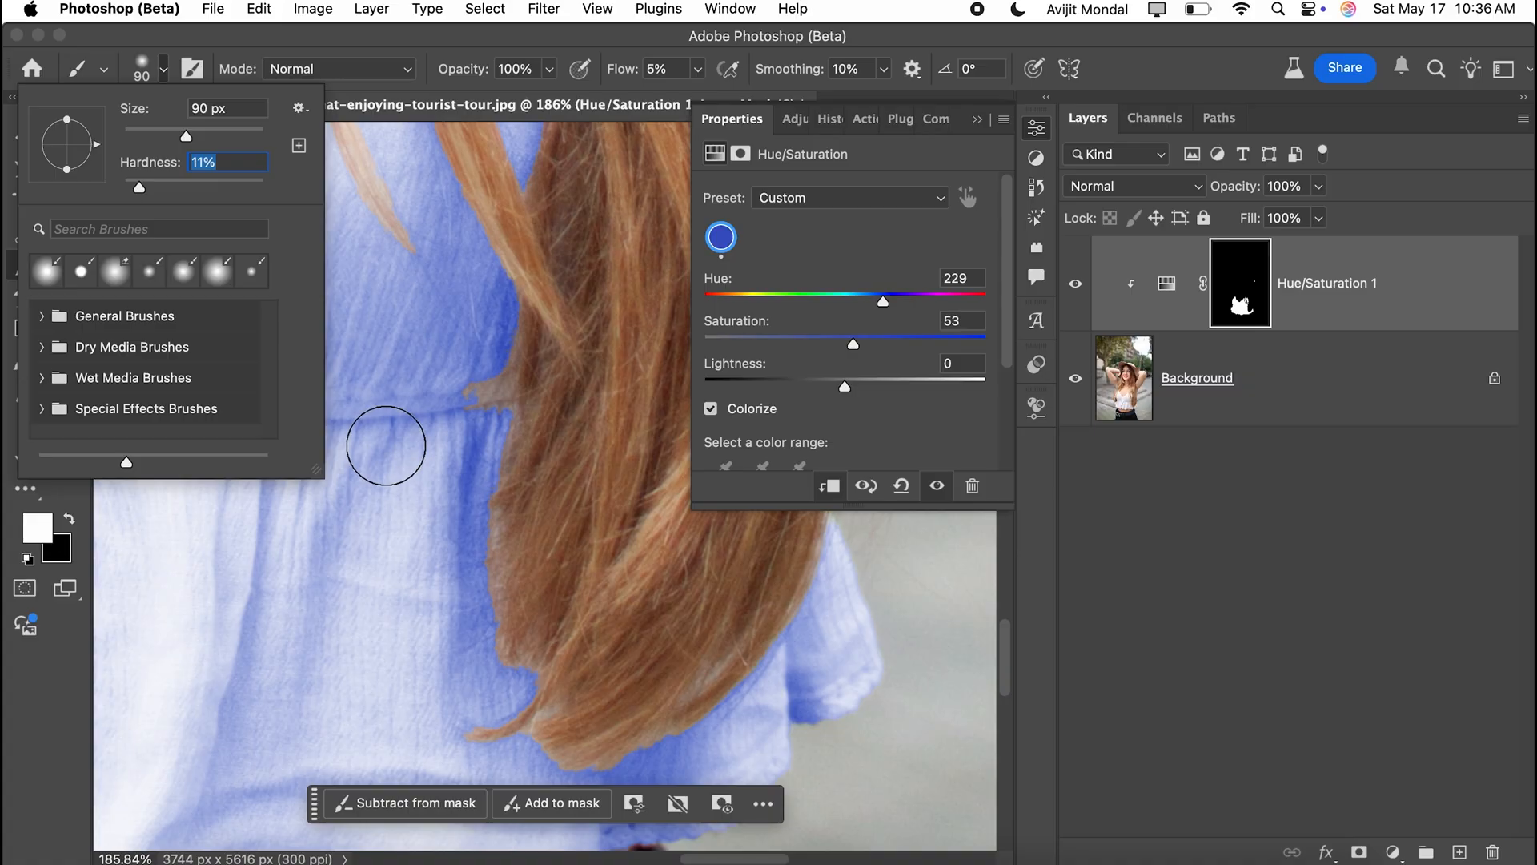
left_click(164, 78)
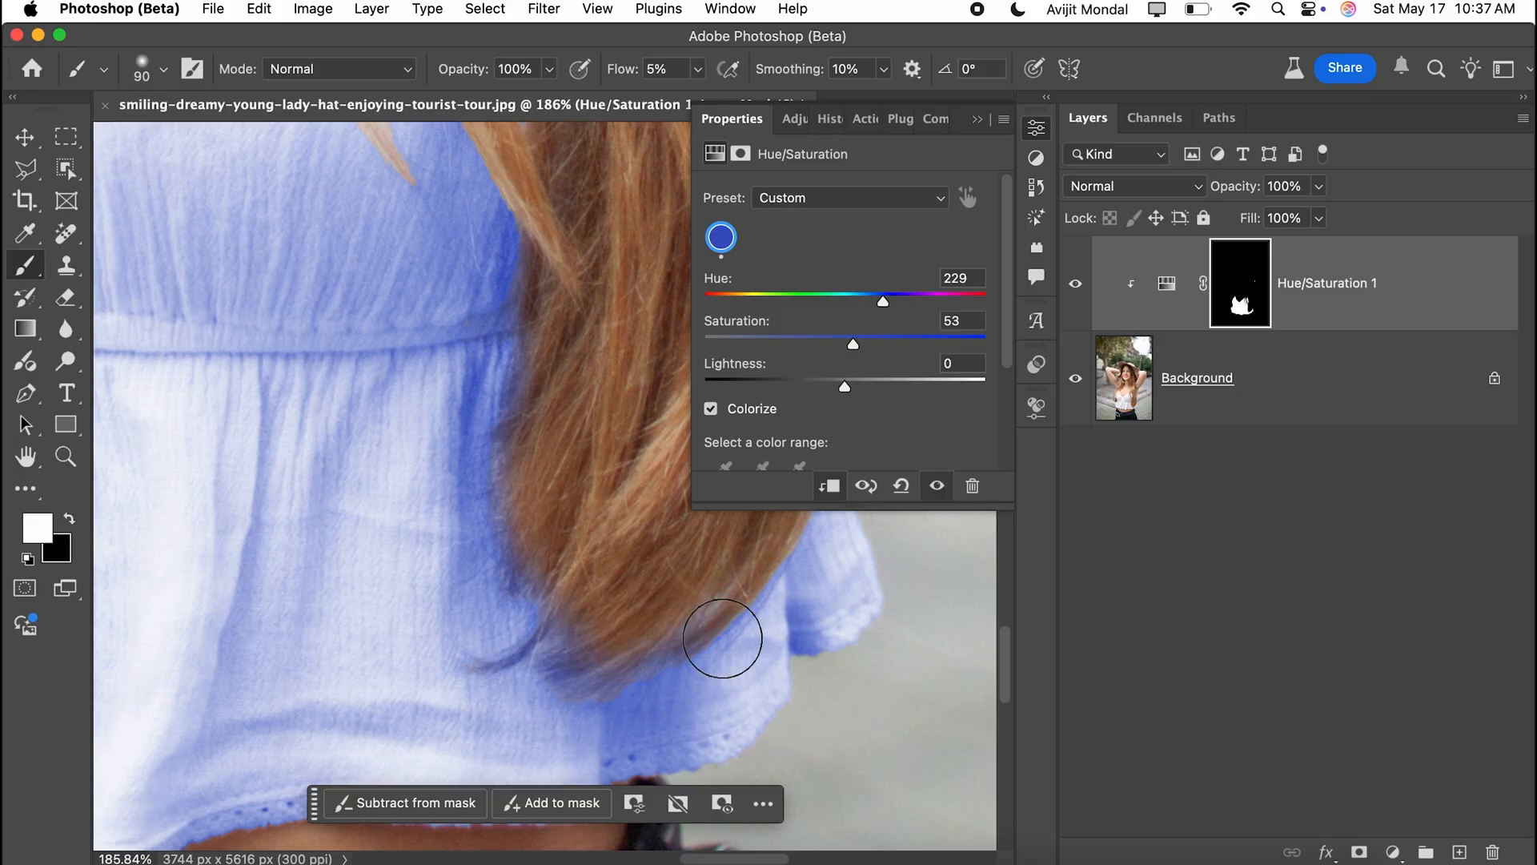
Paint on the Hue/Saturation mask to blend the edges between hair and blouse, adjusting the brush size and finishing at 35 px.
scroll(676, 693, "up", 10)
key("bracketleft")
key("bracketleft")
key("bracketleft")
key("bracketleft")
key("bracketleft")
key("bracketleft")
key("bracketleft")
scroll(461, 599, "up", 3)
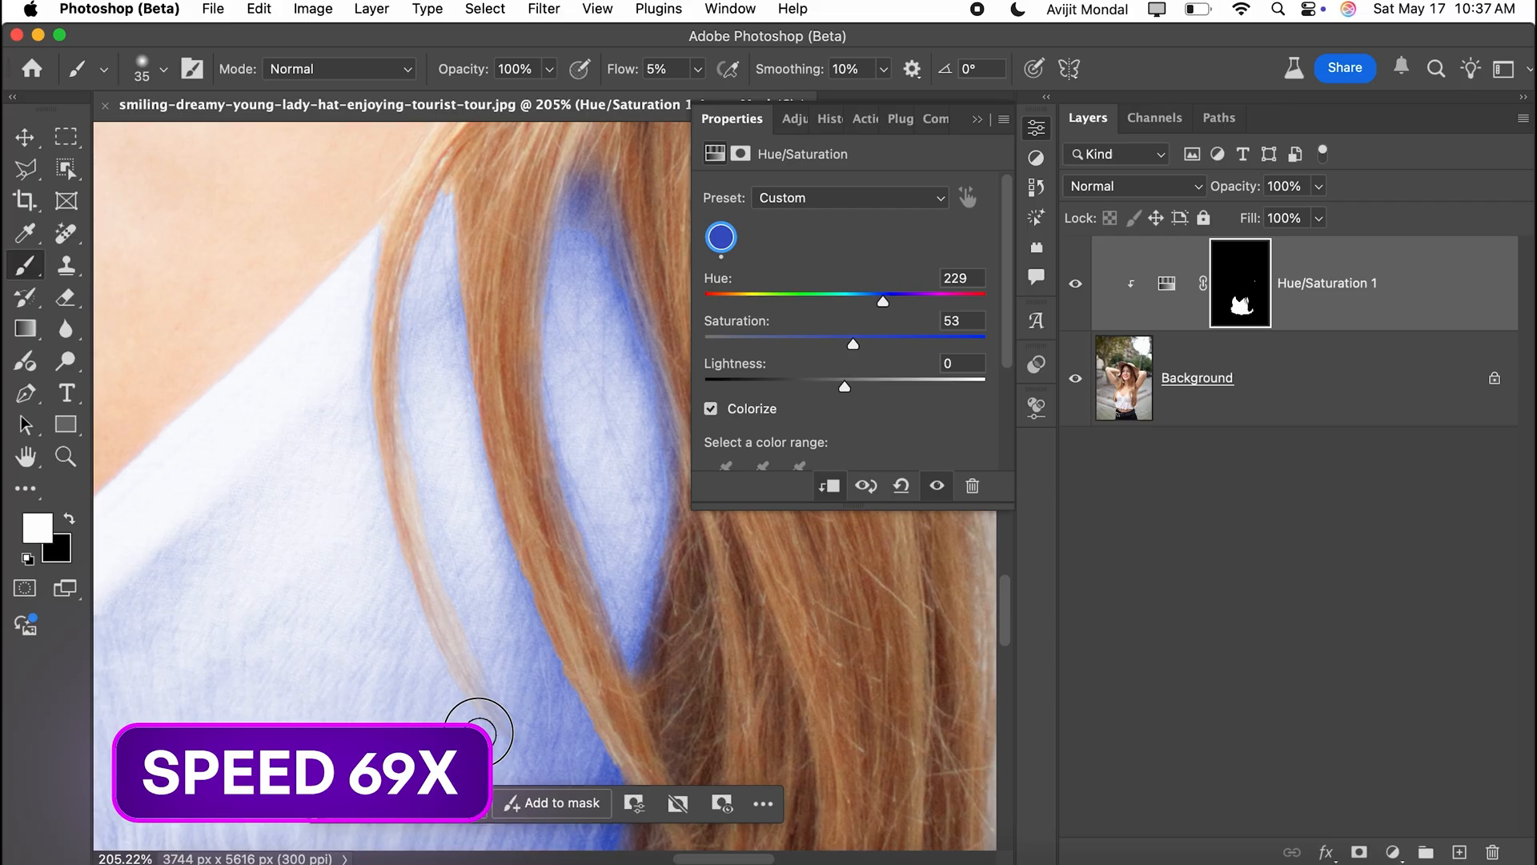
scroll(371, 676, "down", 5)
key("bracketright")
key("bracketright")
key("bracketright")
key("bracketright")
key("bracketright")
key("bracketright")
scroll(371, 593, "down", 5)
key("bracketleft")
key("bracketleft")
key("bracketleft")
key("bracketleft")
key("bracketleft")
key("bracketleft")
scroll(409, 446, "up", 3)
scroll(435, 695, "down", 5)
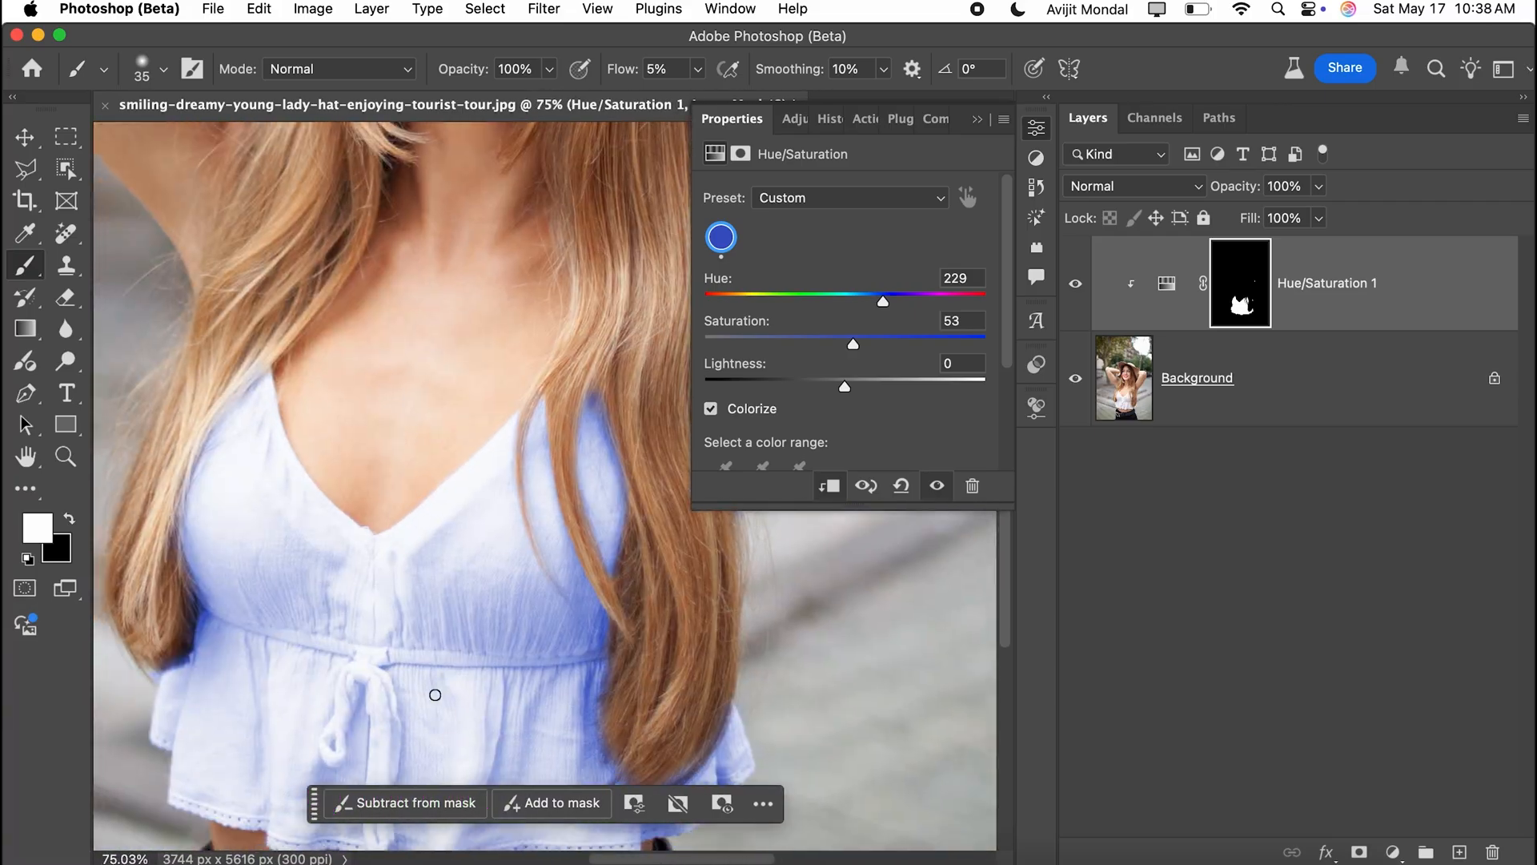
scroll(435, 695, "down", 3)
scroll(435, 694, "right", 2)
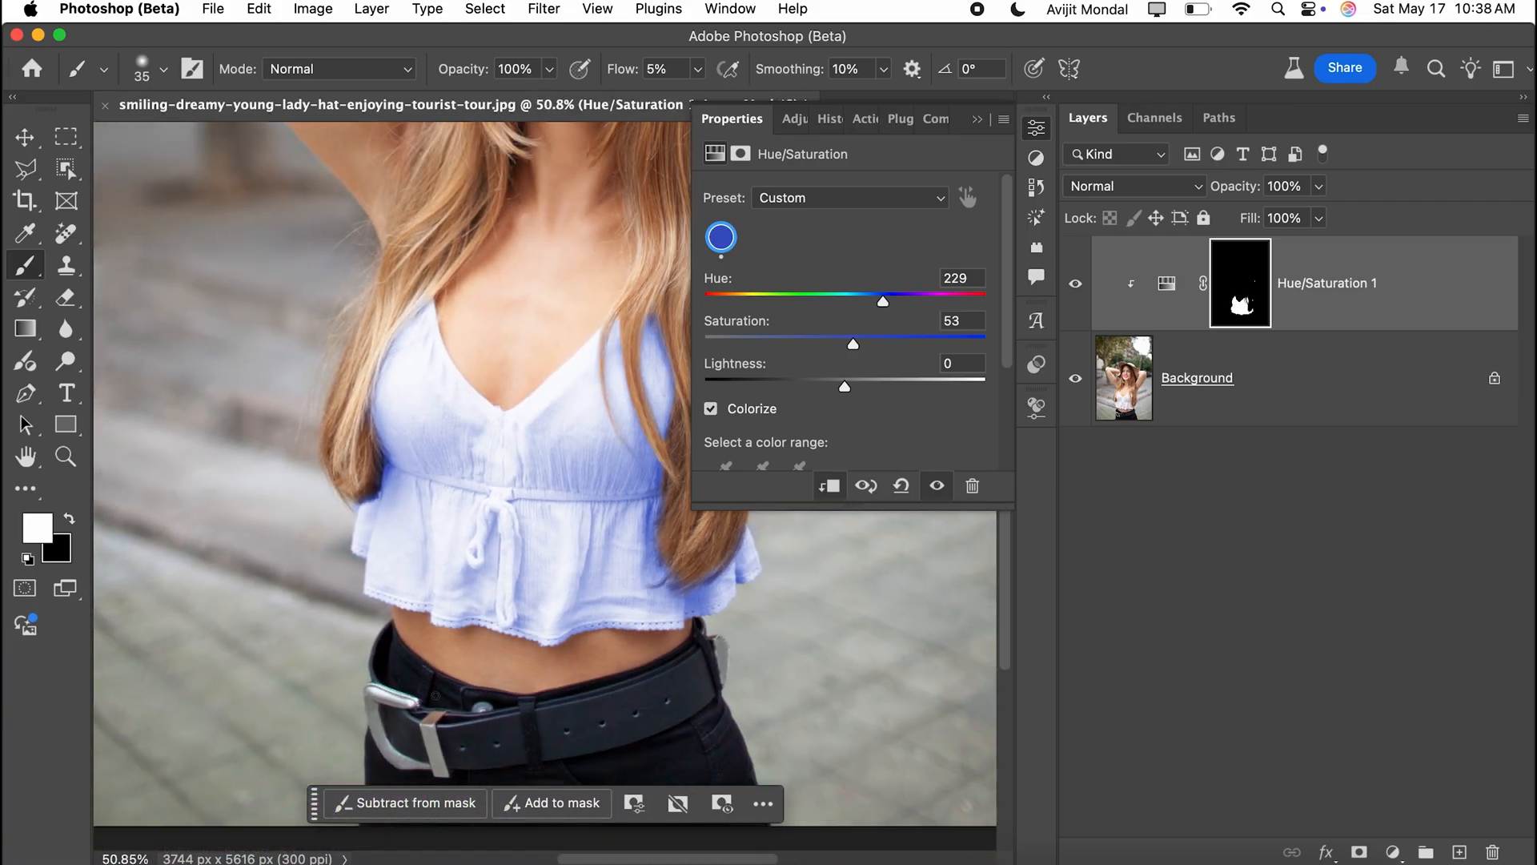
Recolor the blouse red by setting the Hue/Saturation adjustment to hue 0, saturation 87 and lightness -8.
left_click(1166, 297)
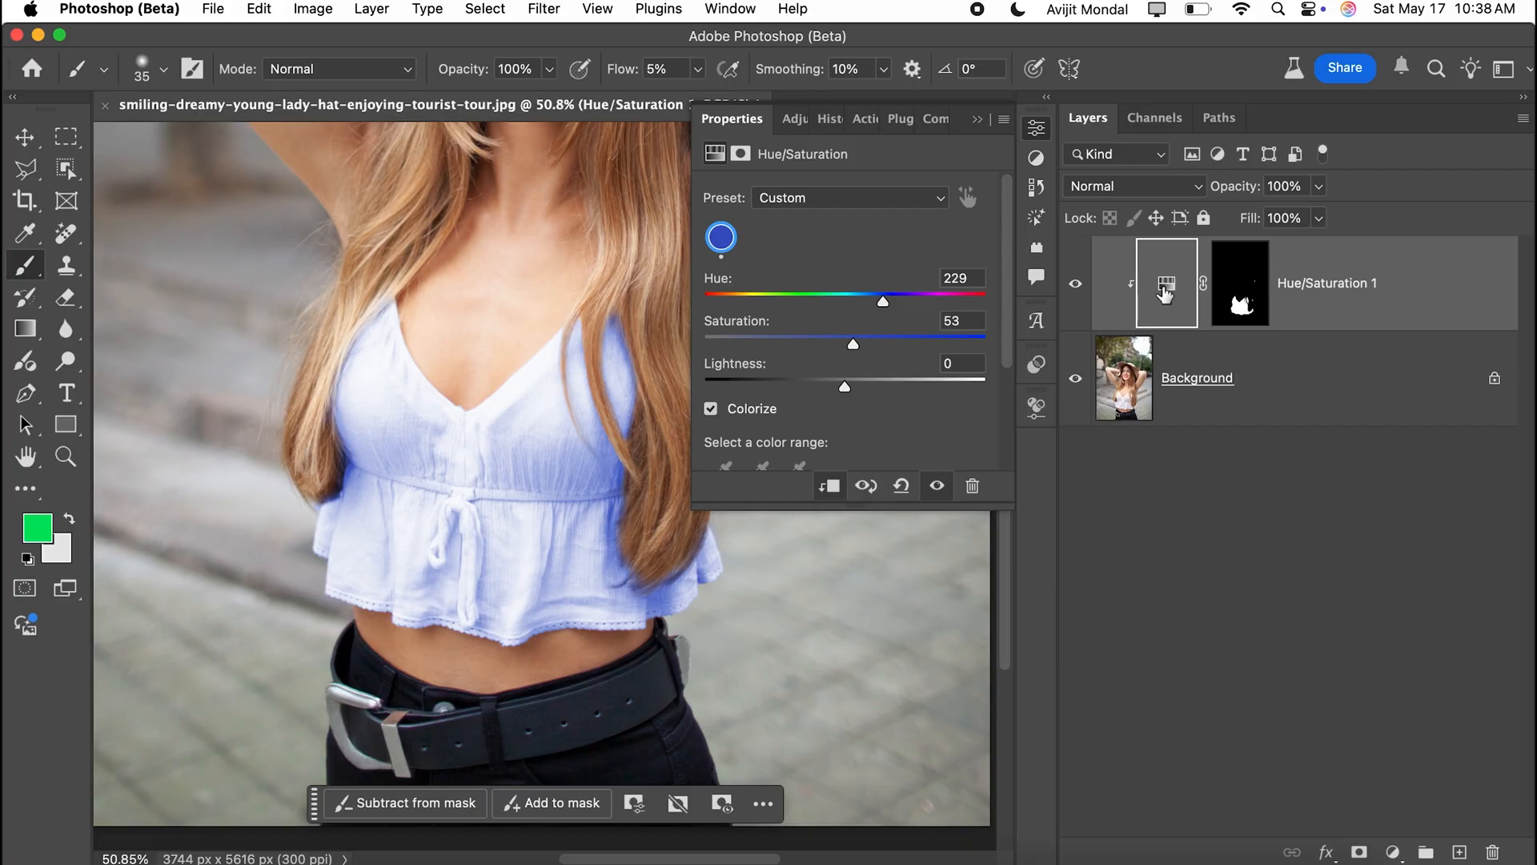
left_click_drag(883, 301, 698, 304)
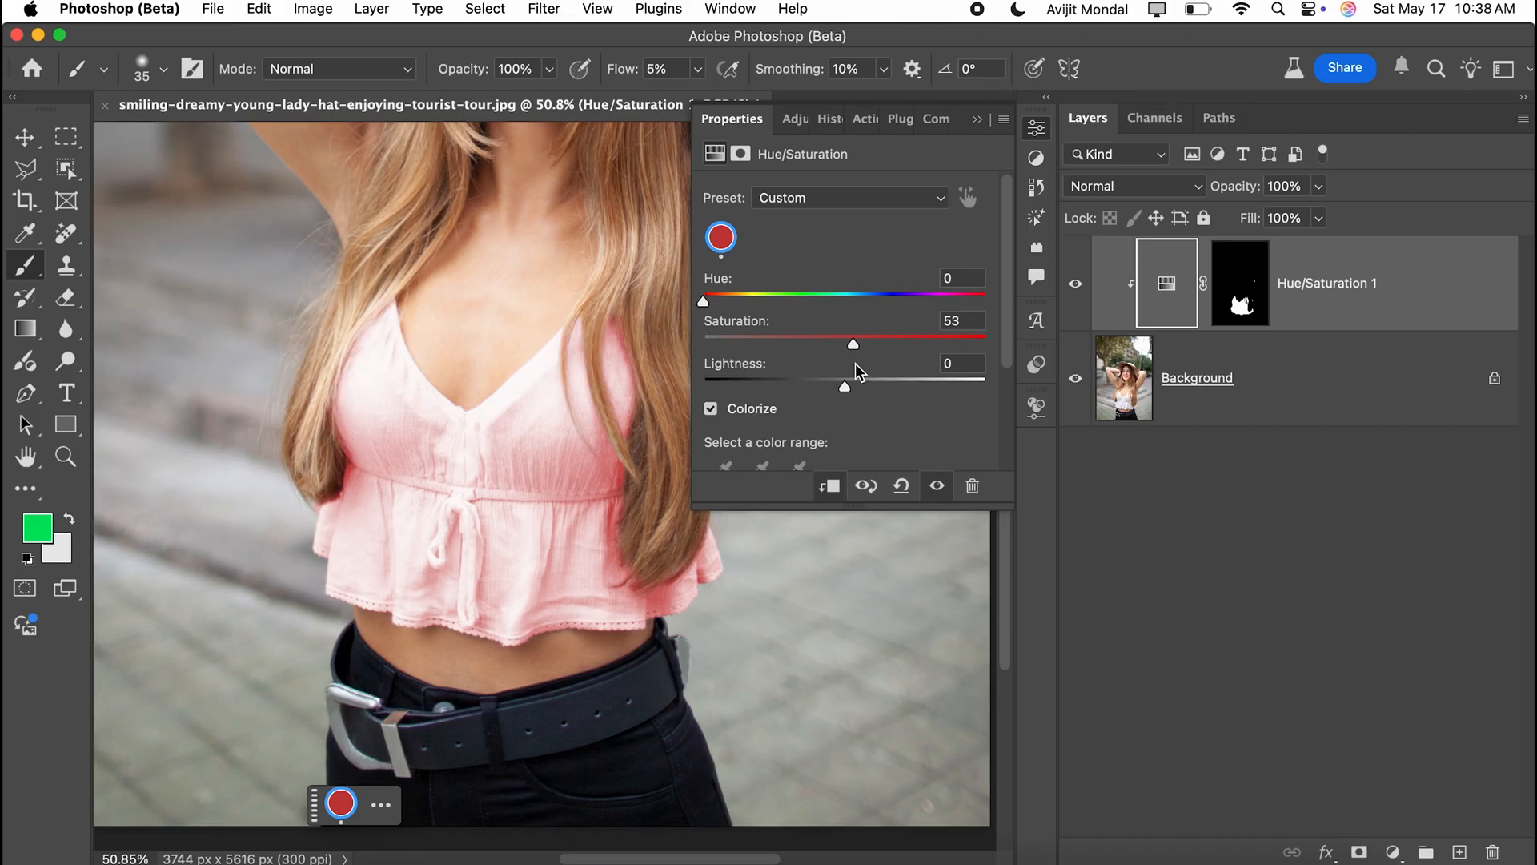
left_click_drag(852, 344, 949, 344)
left_click_drag(844, 390, 833, 382)
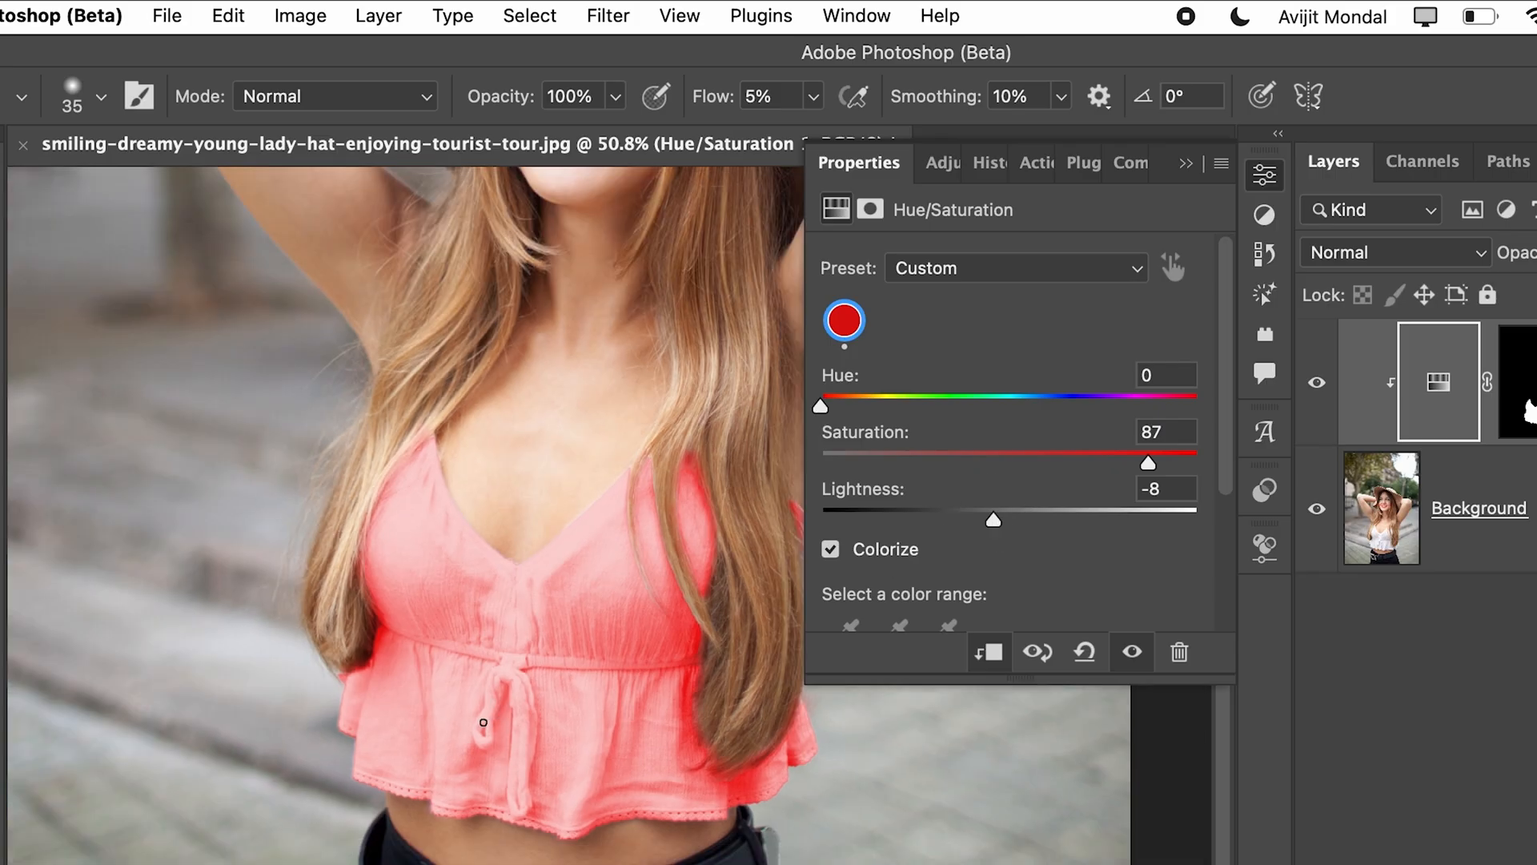
scroll(483, 722, "down", 3)
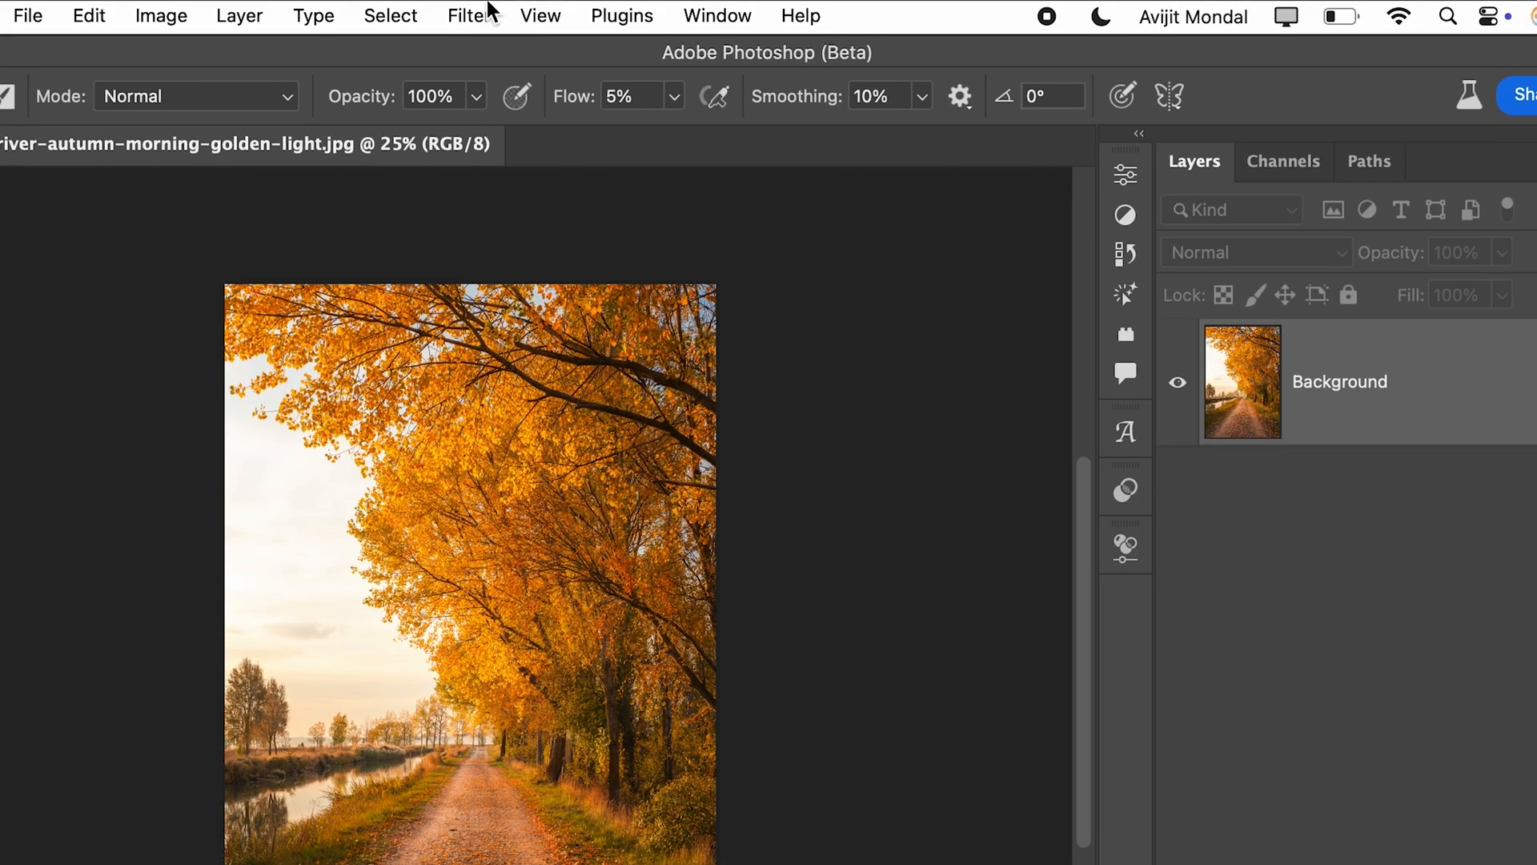
Open Neural Filters for the autumn road photo and enable the Landscape Mixer filter.
left_click(478, 15)
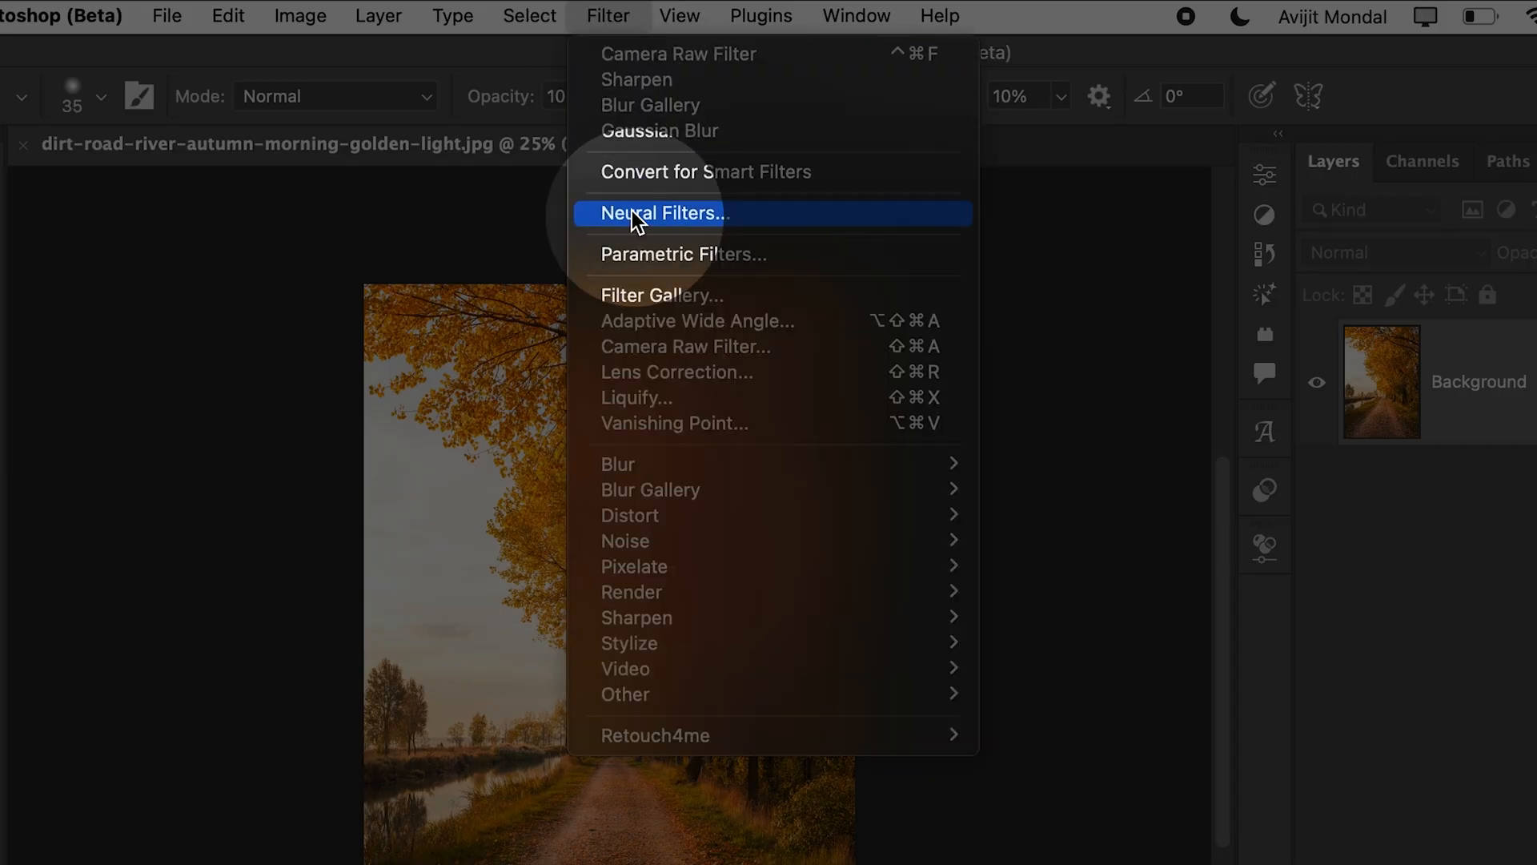
left_click(637, 218)
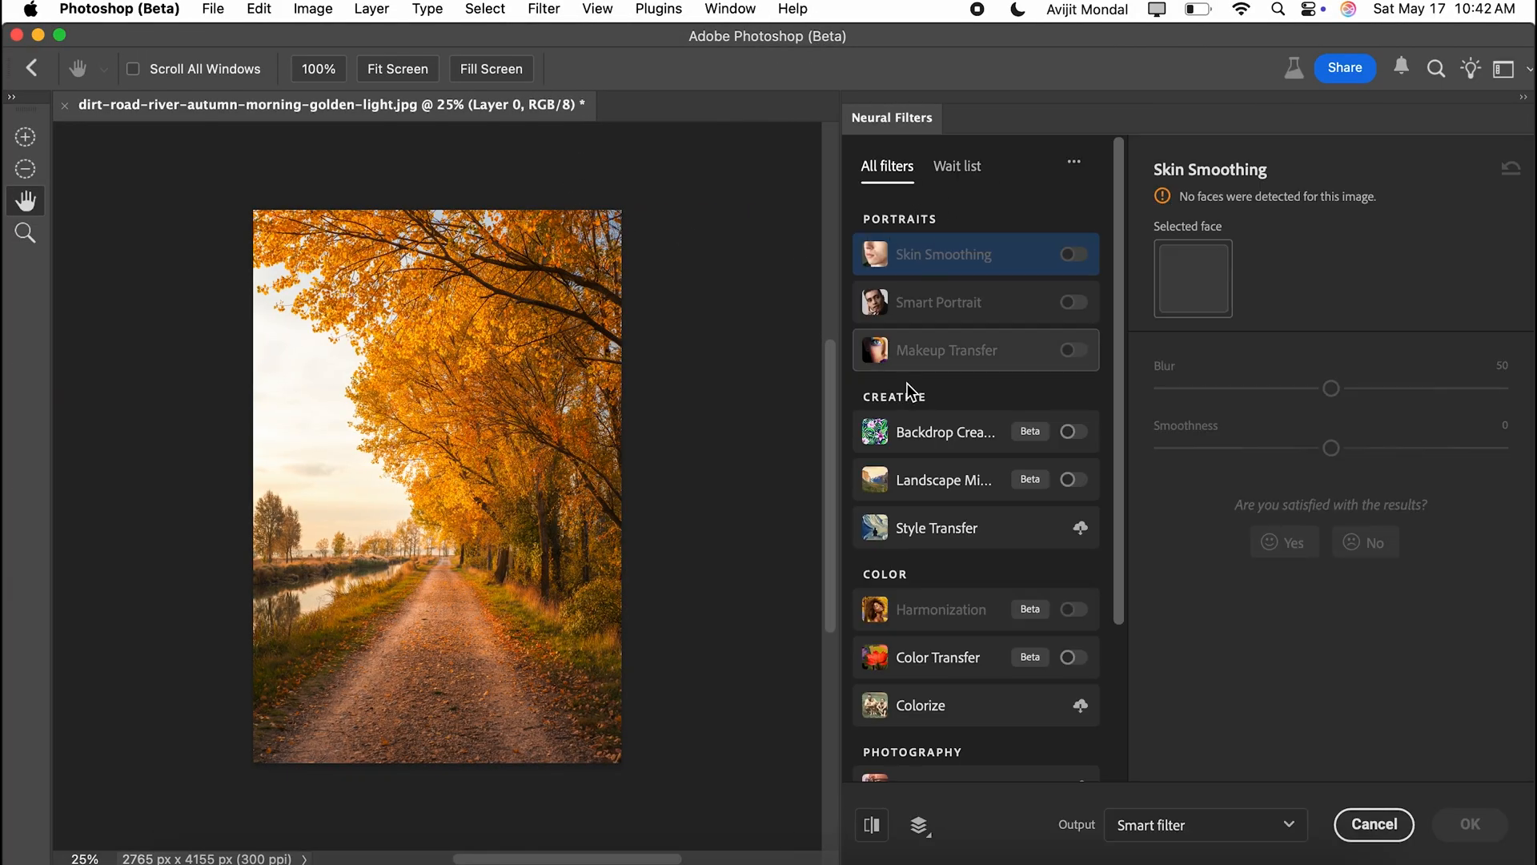
scroll(973, 474, "down", 2)
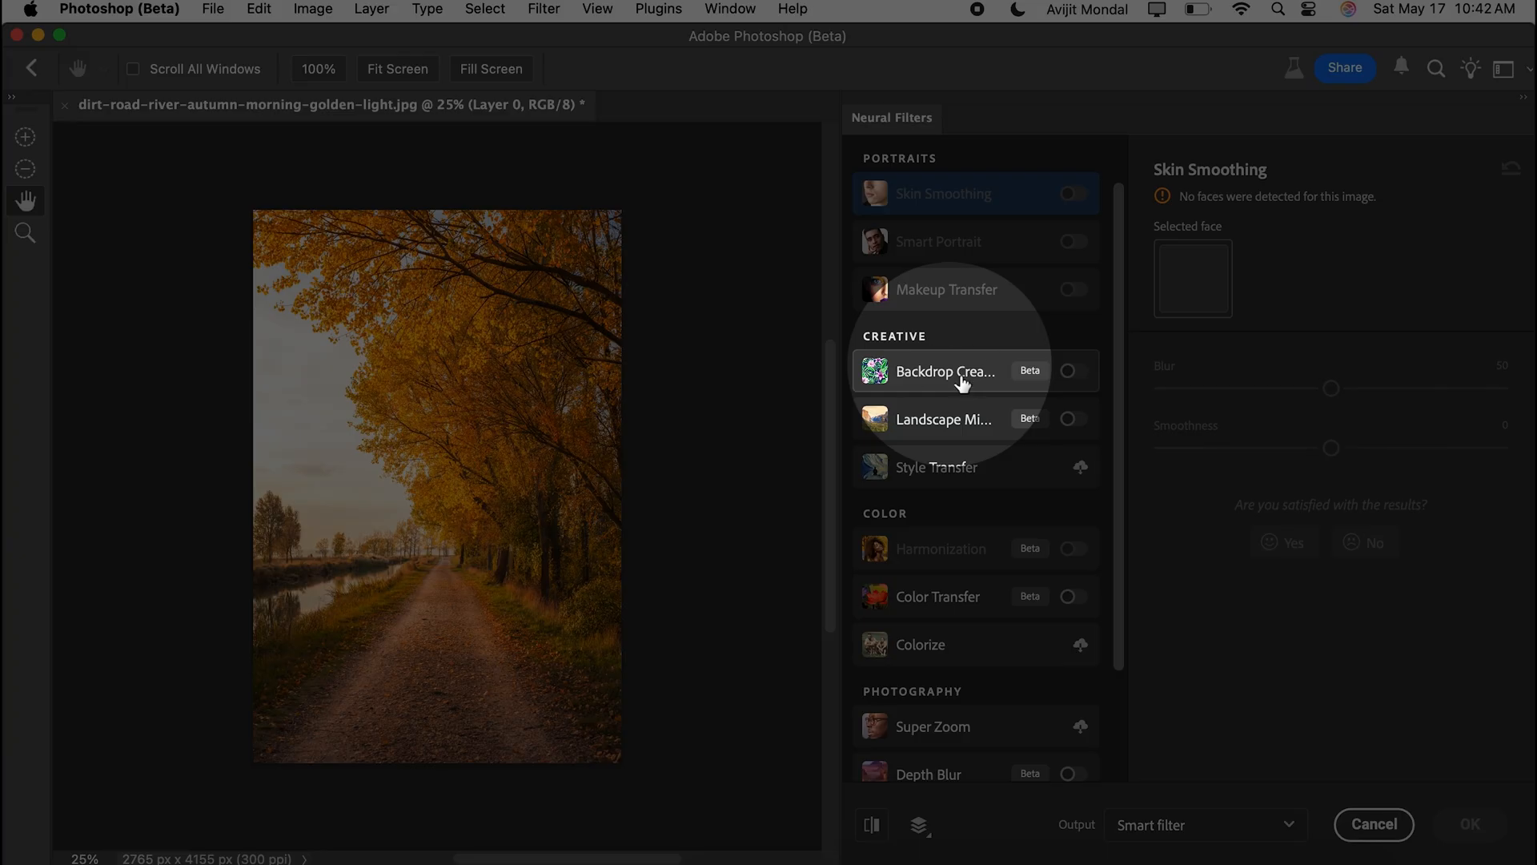
left_click(964, 378)
left_click(965, 419)
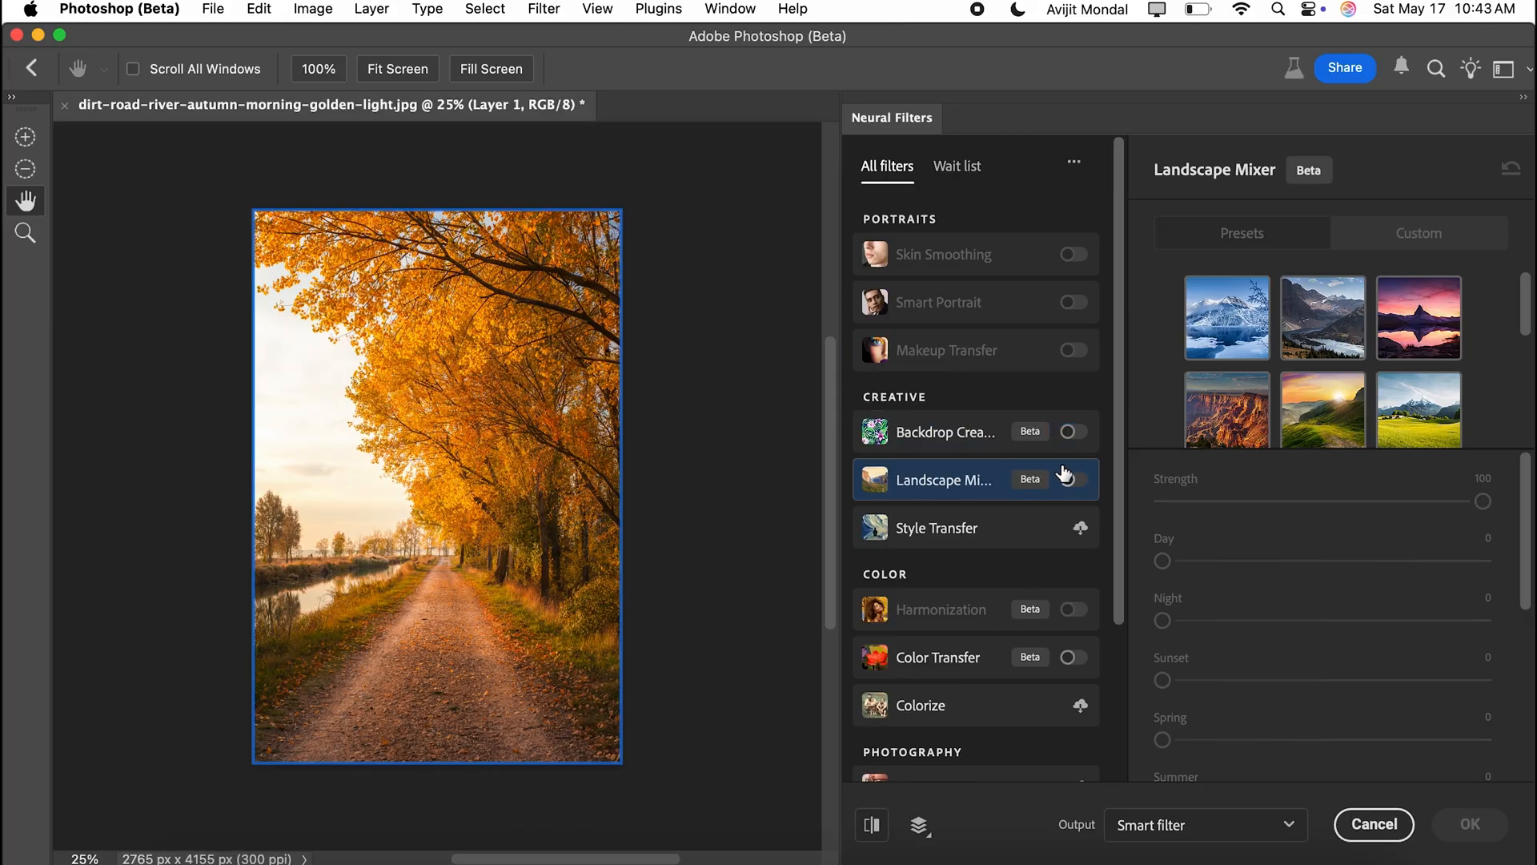
left_click(1071, 479)
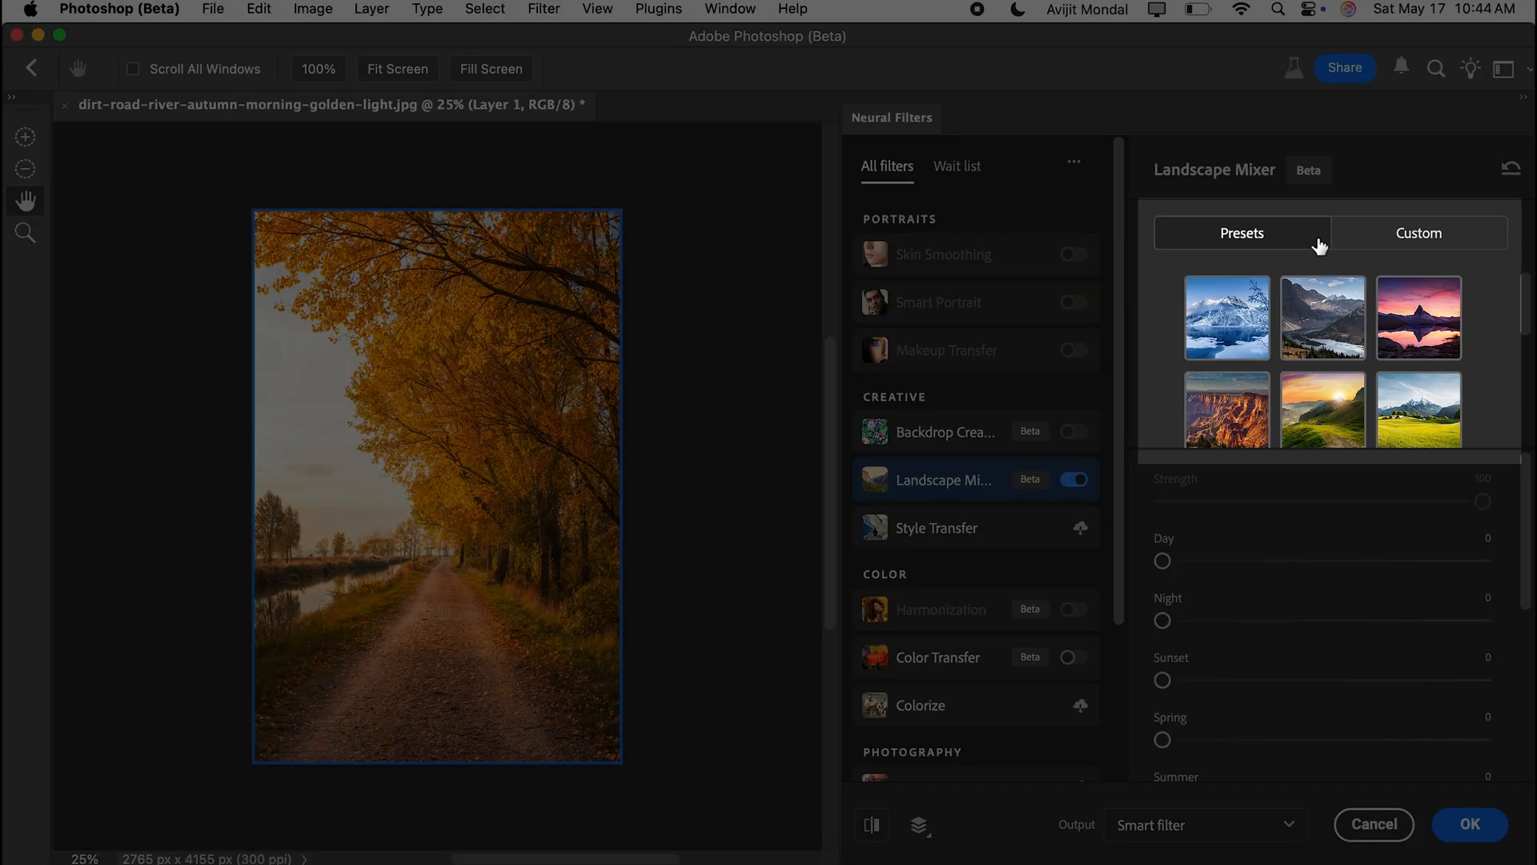
Try the pink misty lake preset in Landscape Mixer and inspect its effect on the trees.
left_click(1409, 234)
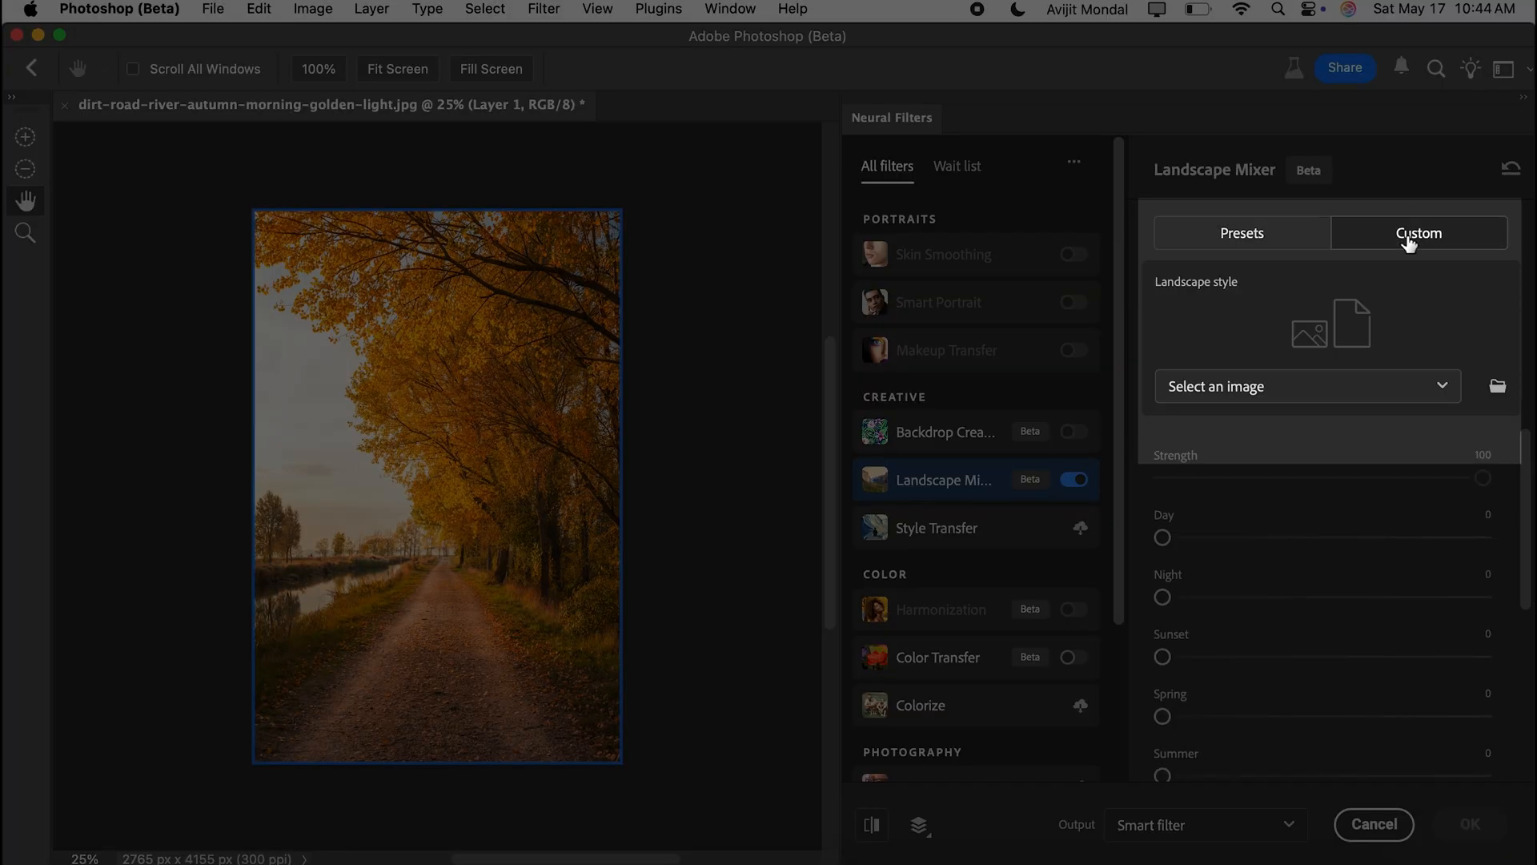
left_click(1241, 233)
scroll(1249, 344, "down", 2)
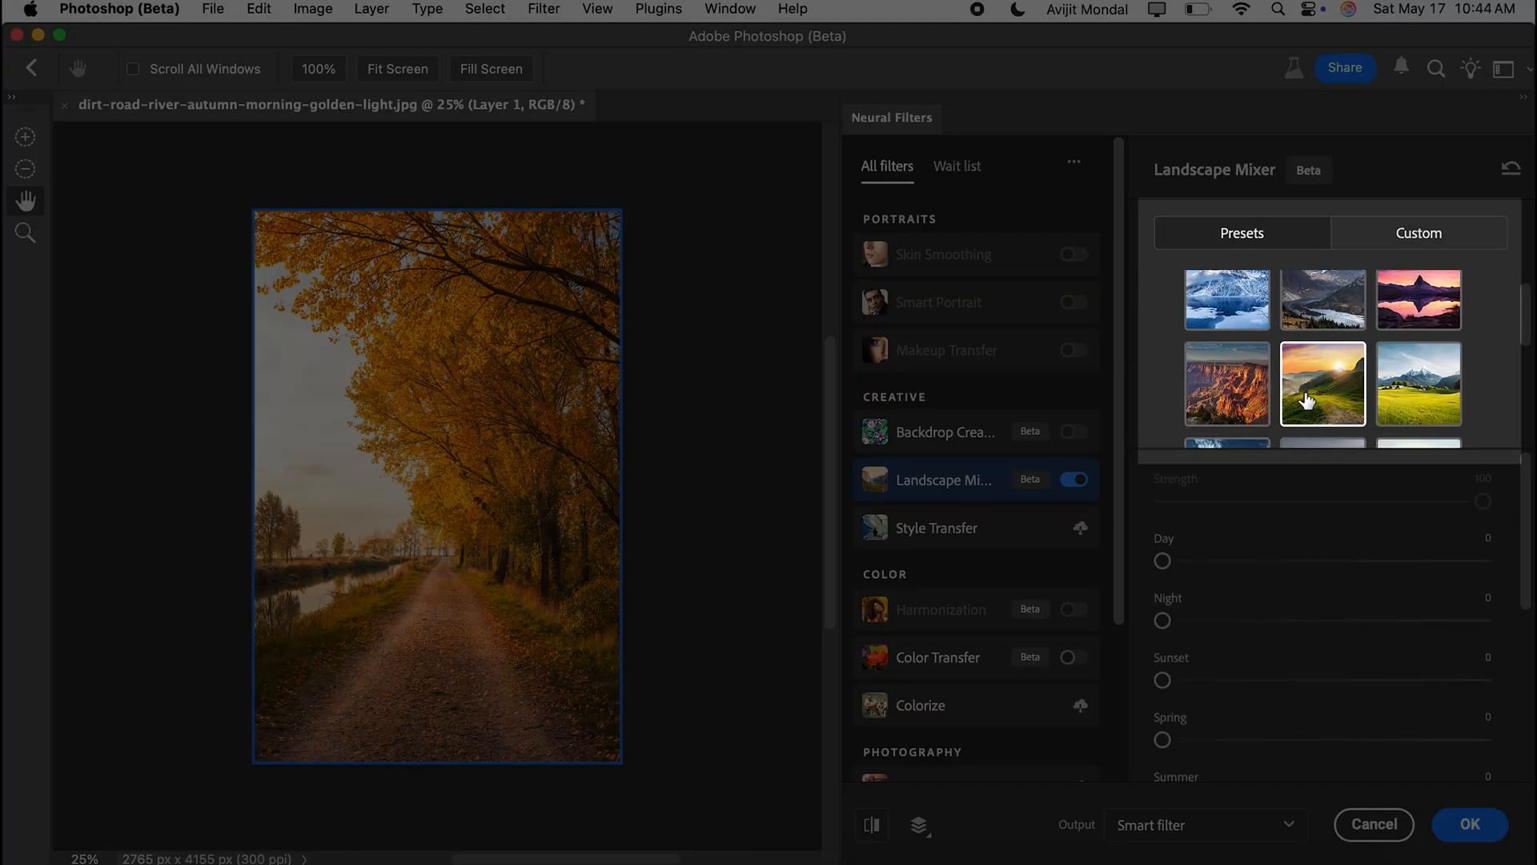
scroll(1250, 397, "down", 3)
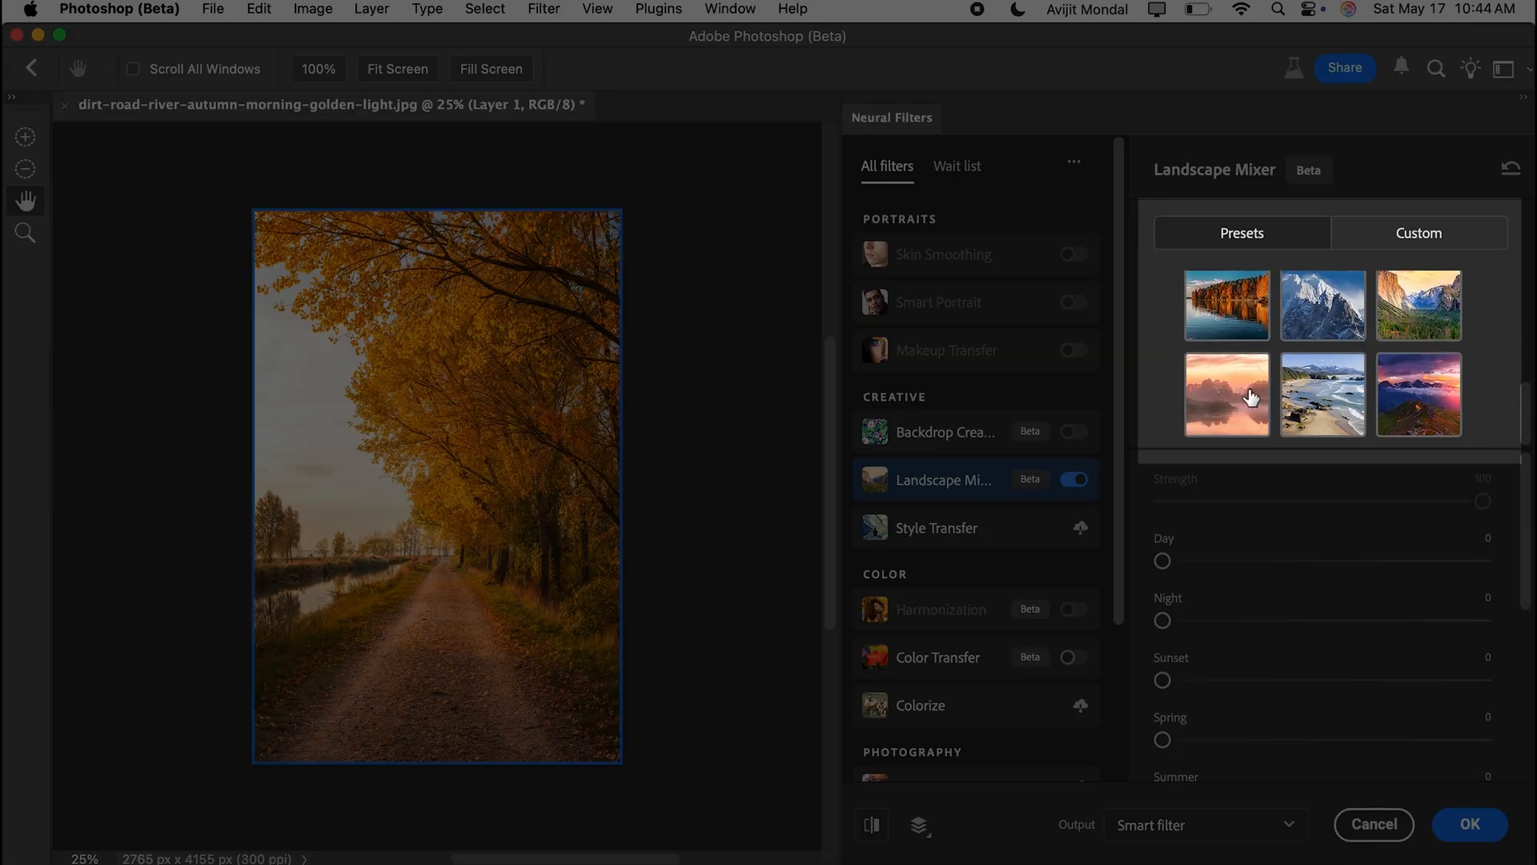
left_click(1237, 392)
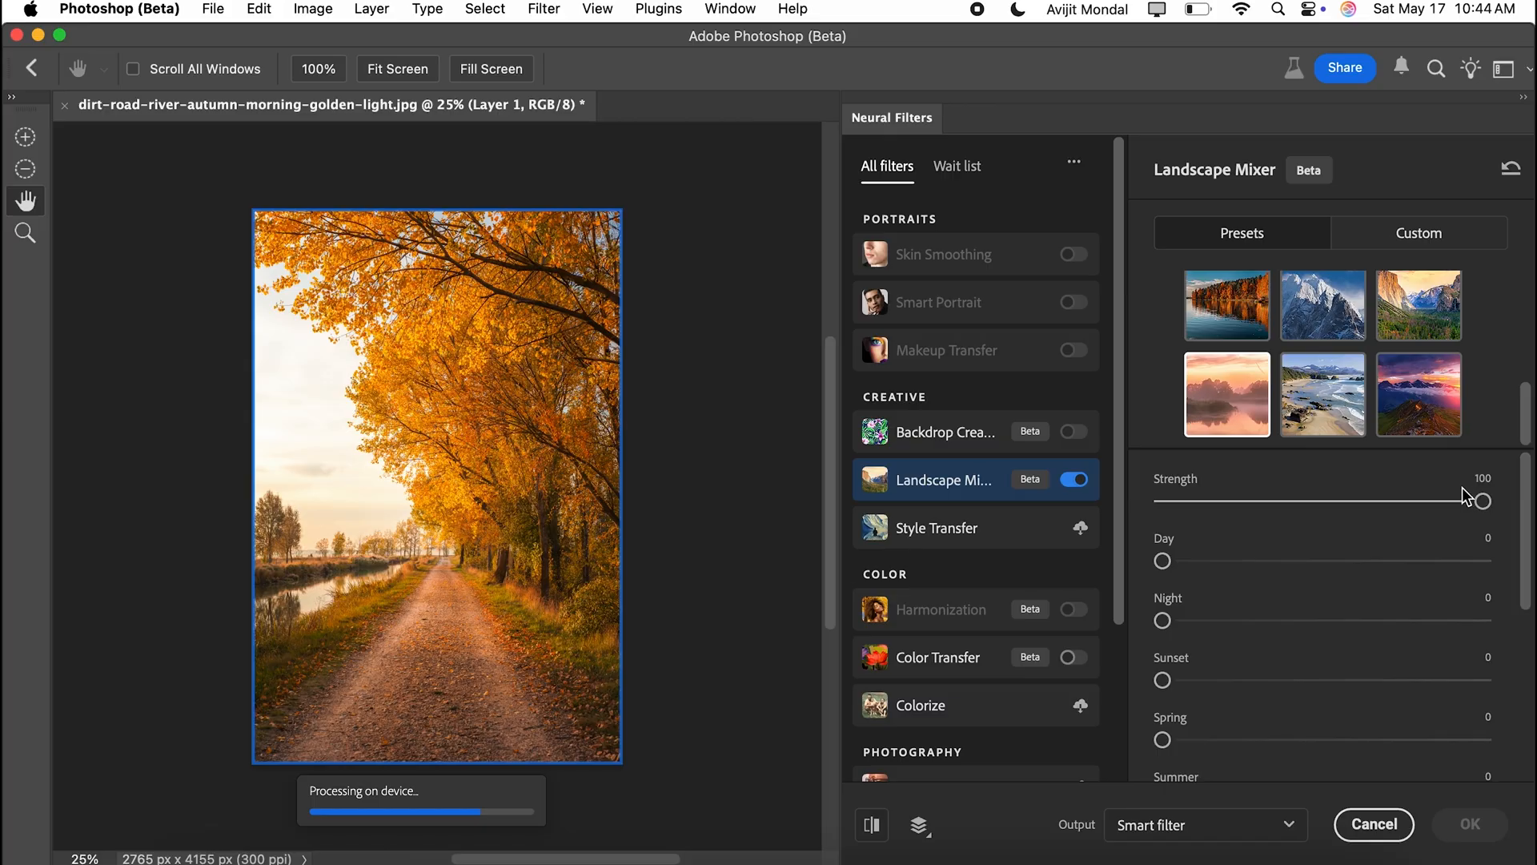
scroll(495, 455, "up", 2)
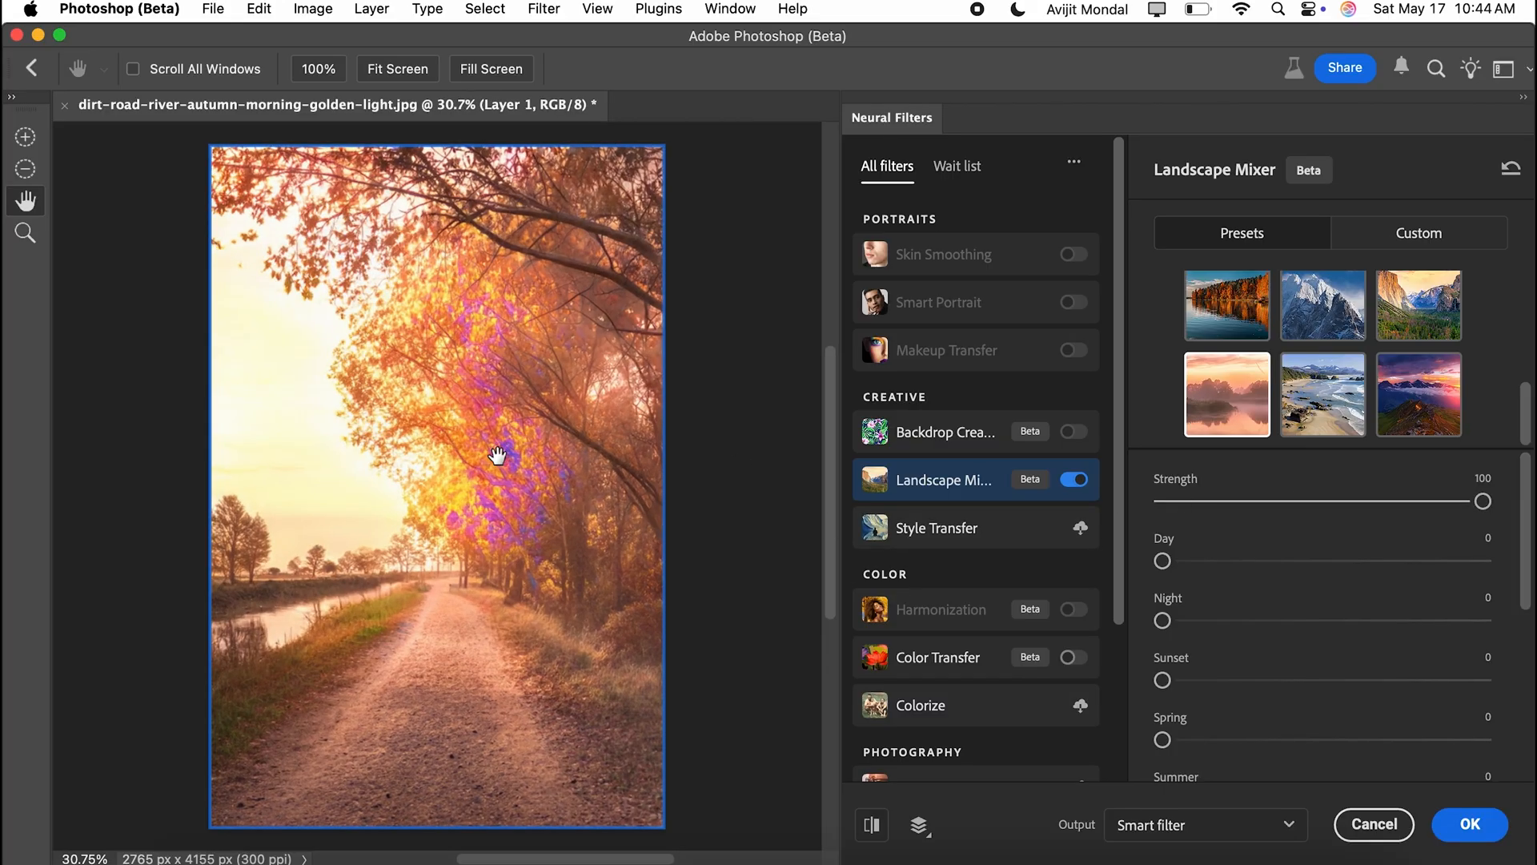
scroll(495, 455, "up", 3)
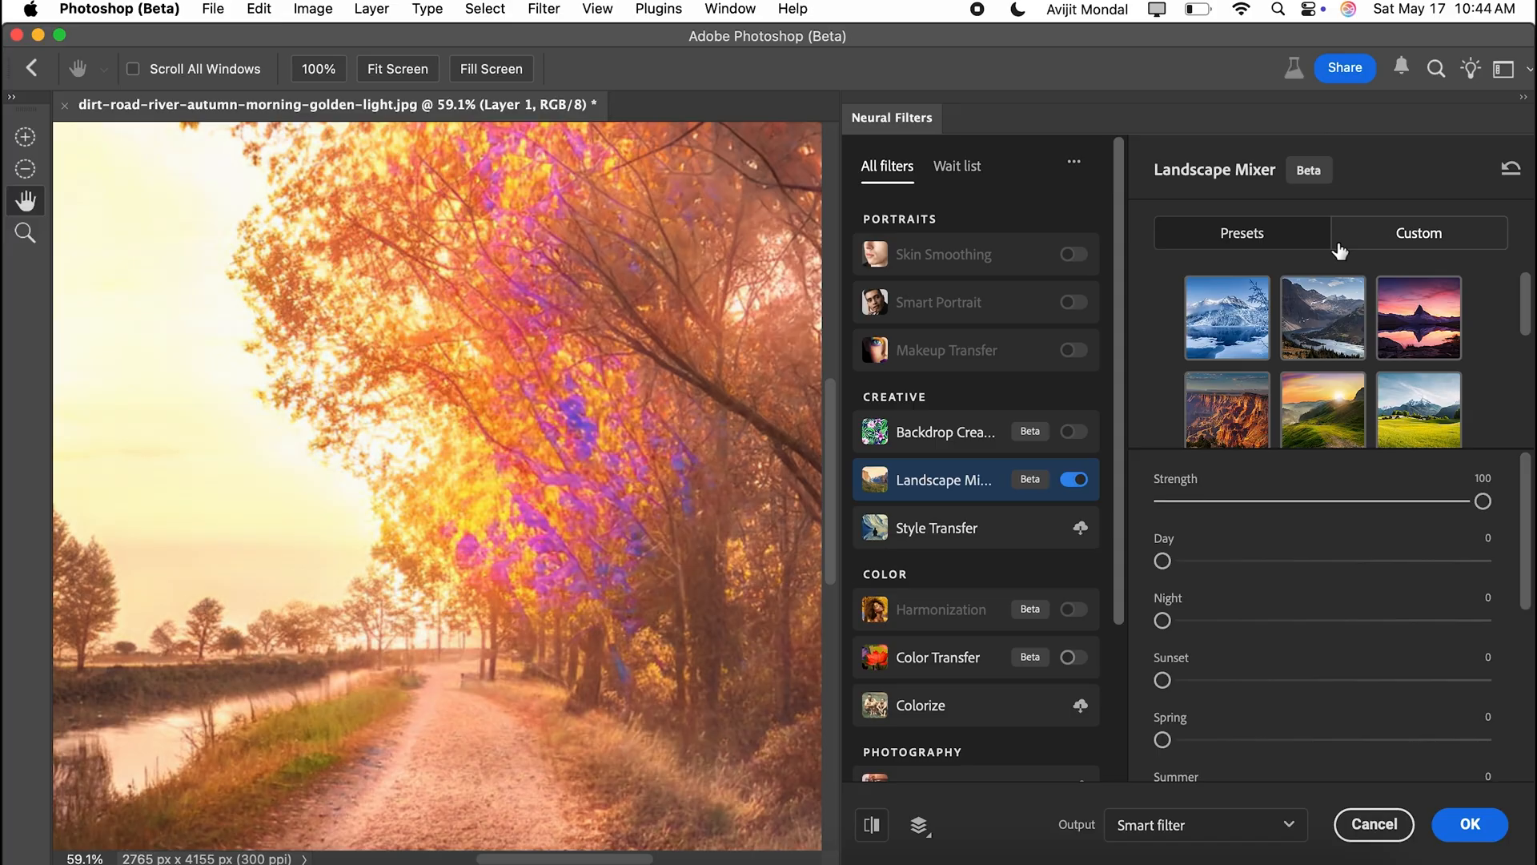
Load beautiful-winter-landscape-with-snow-mountains-icy-water.jpg from the purple-tagged files as the custom landscape style.
left_click(1359, 249)
left_click(1179, 385)
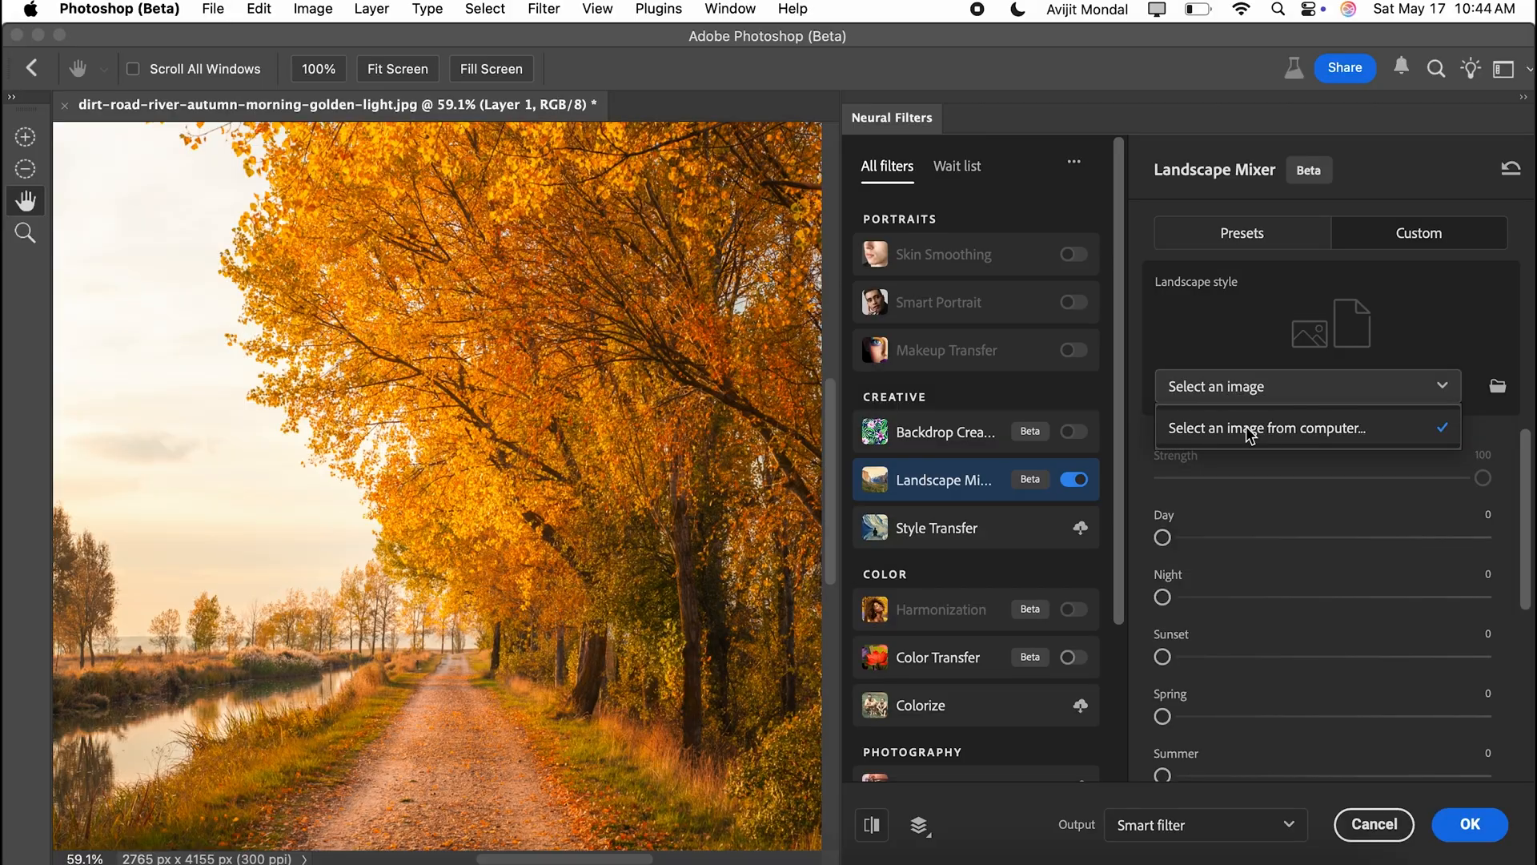
left_click(1248, 431)
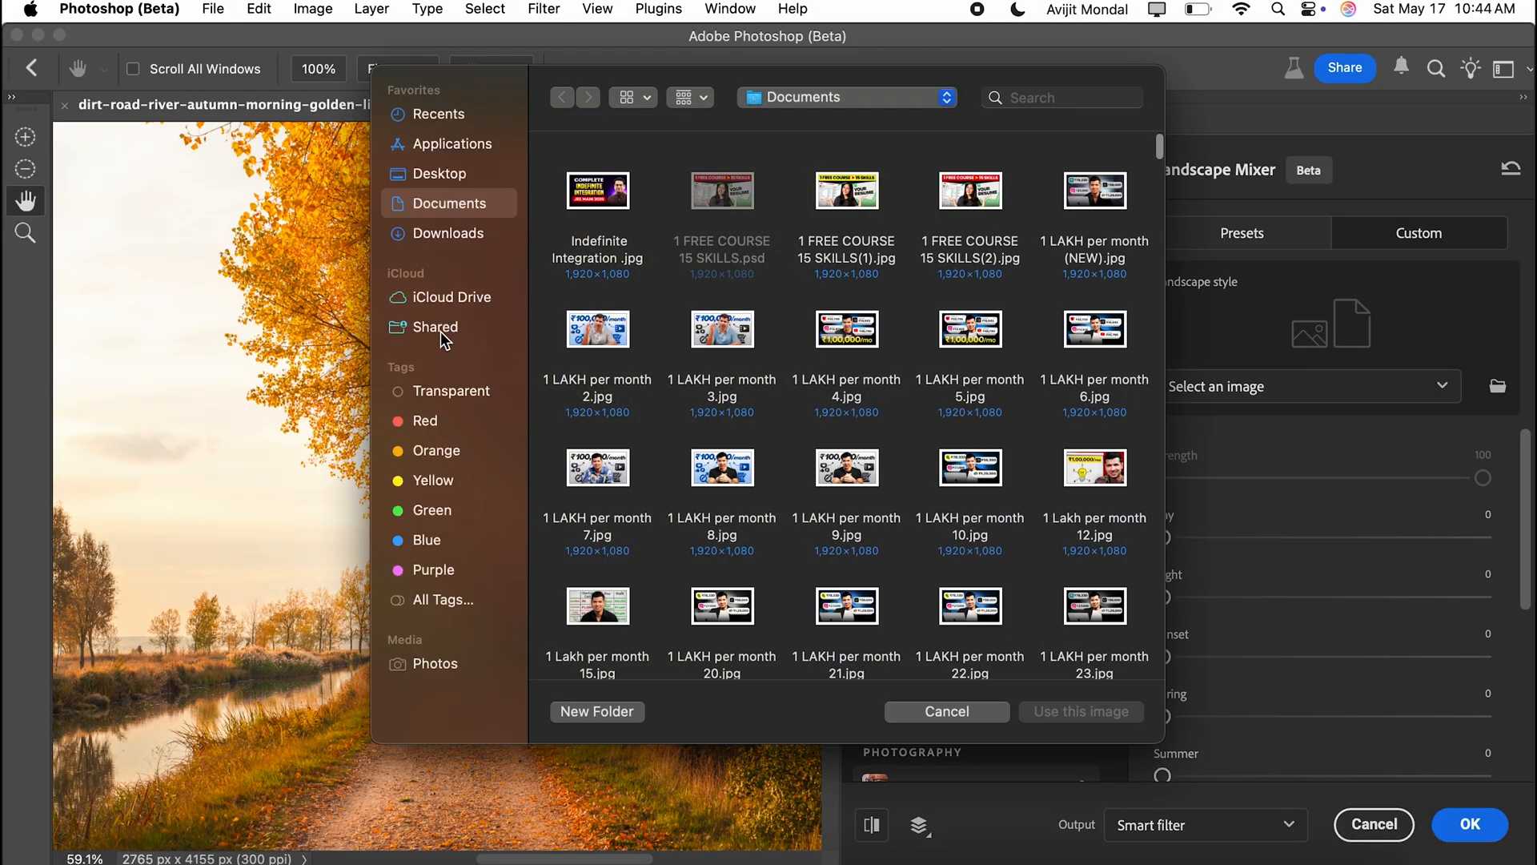
left_click(456, 570)
left_click(980, 225)
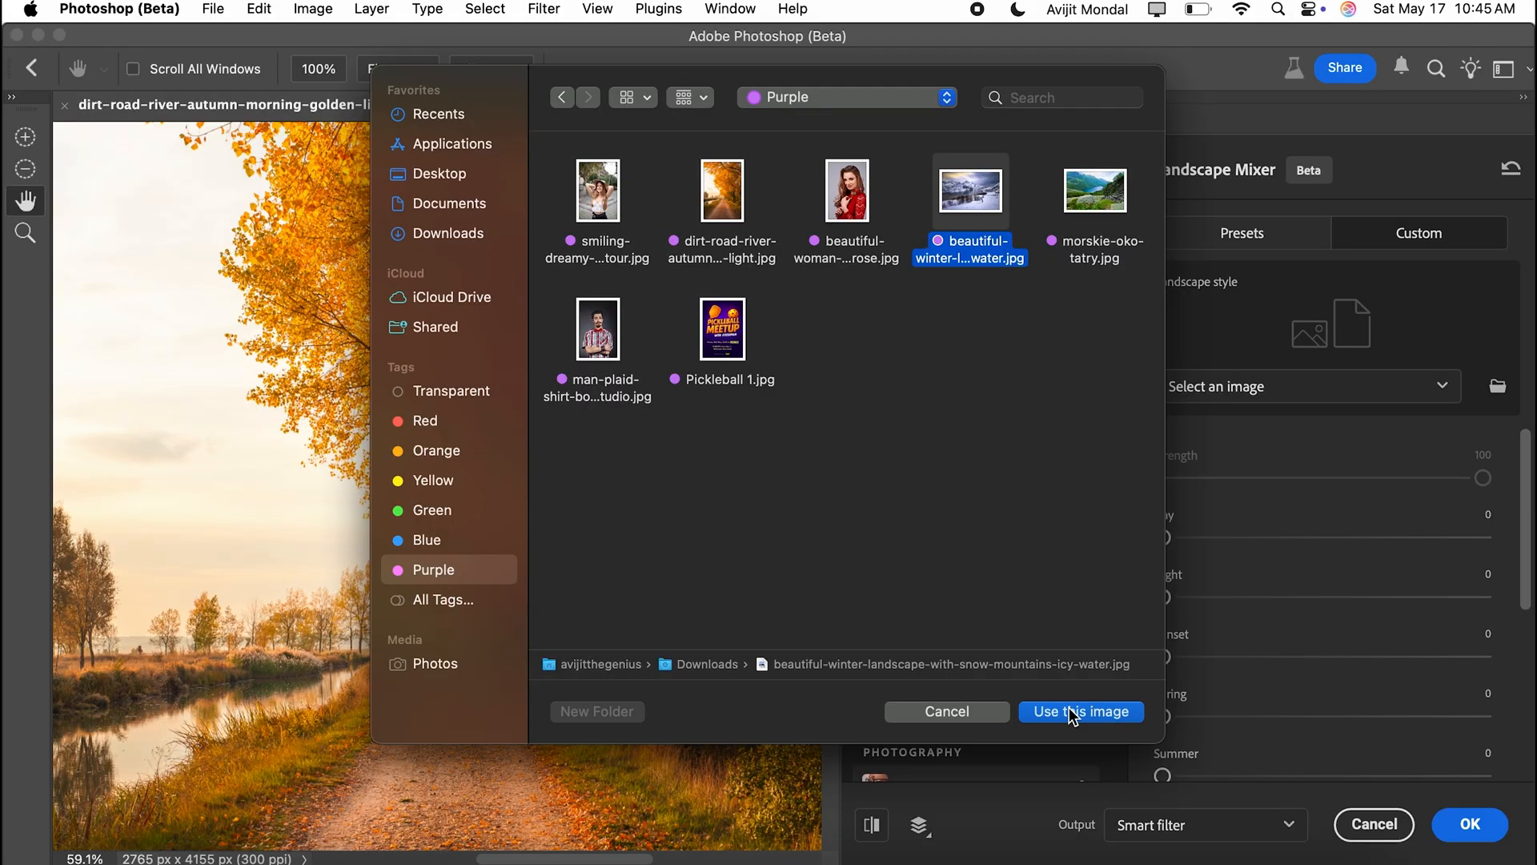
left_click(1073, 711)
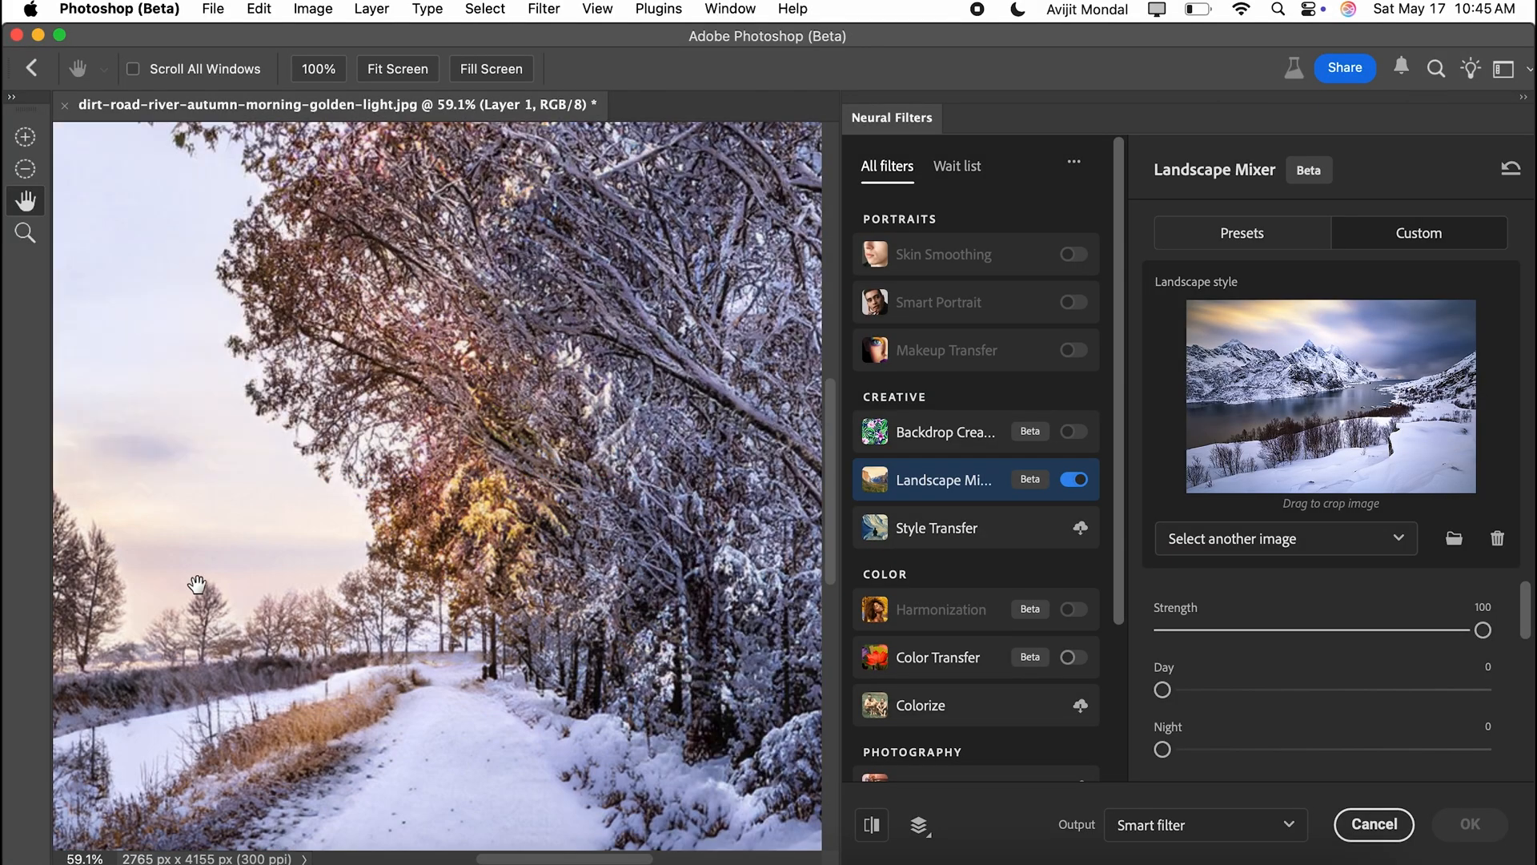
Inspect the winter effect up close and apply Landscape Mixer with the output set to Smart filter.
scroll(196, 585, "down", 6)
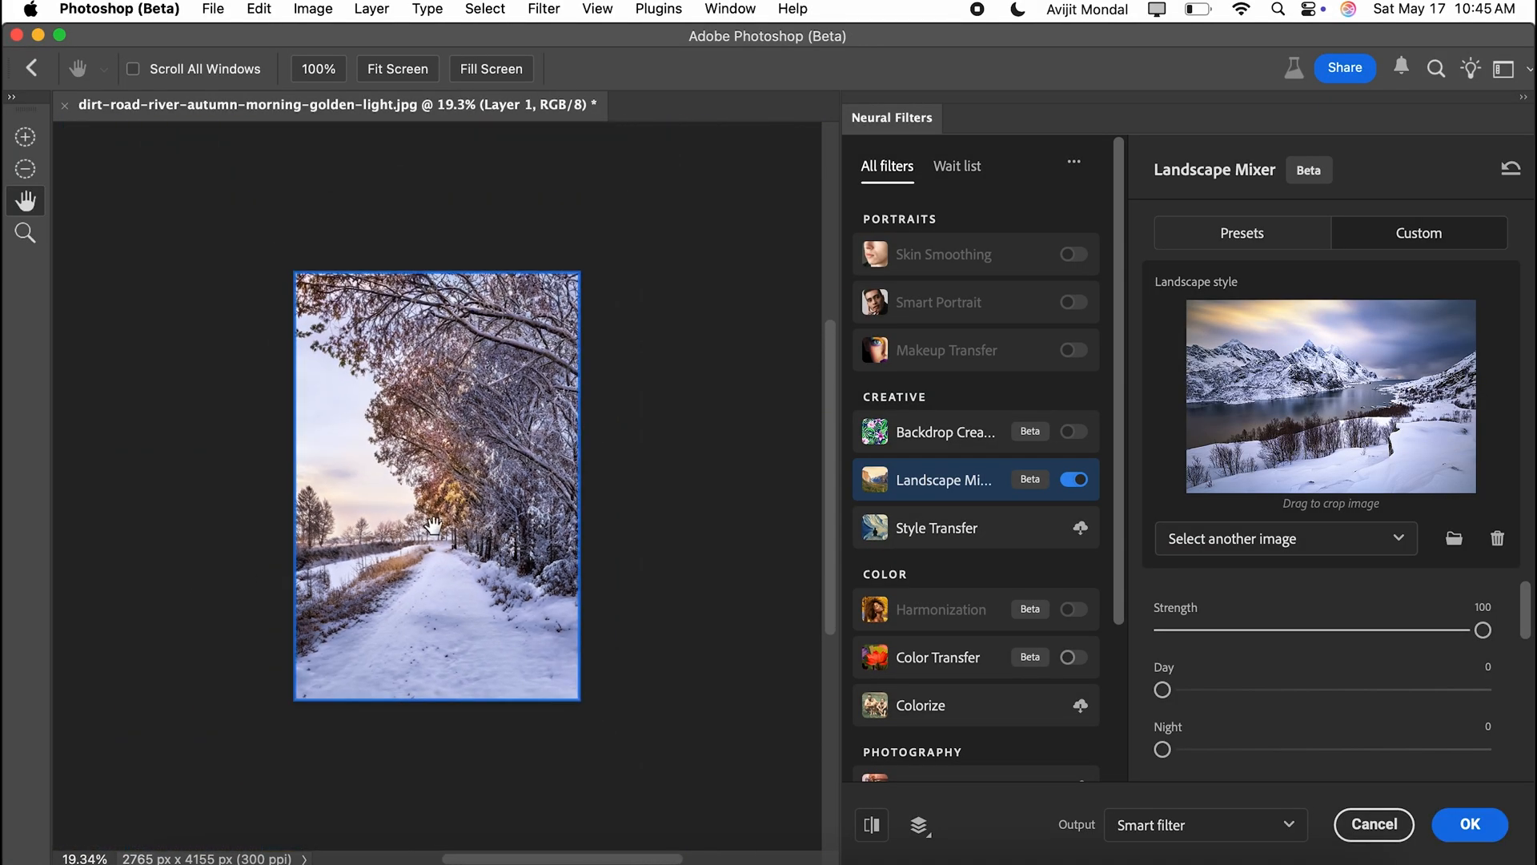
scroll(433, 525, "up", 8)
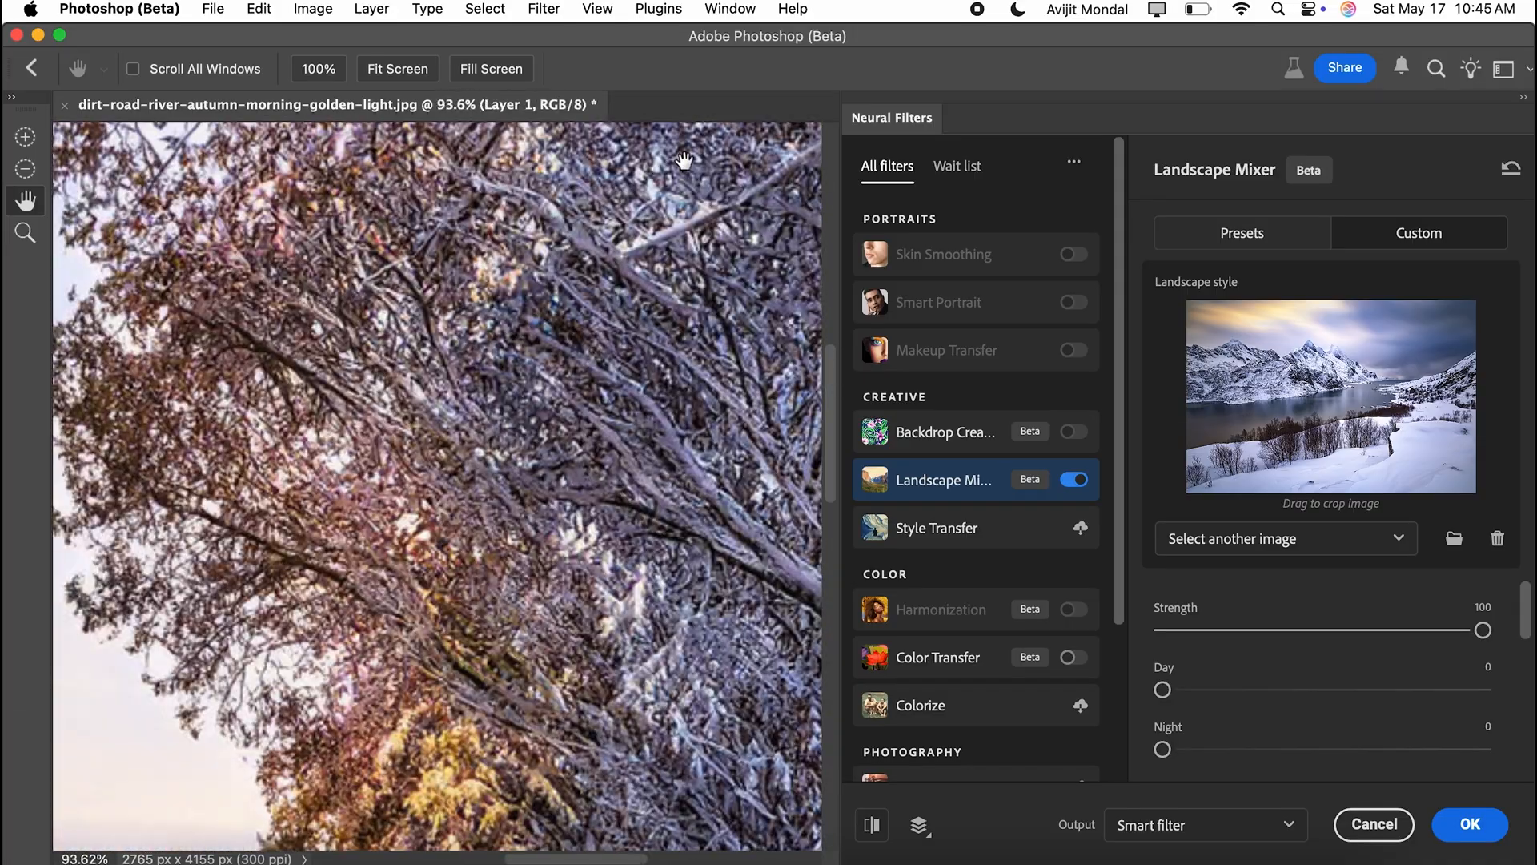
scroll(584, 312, "down", 5)
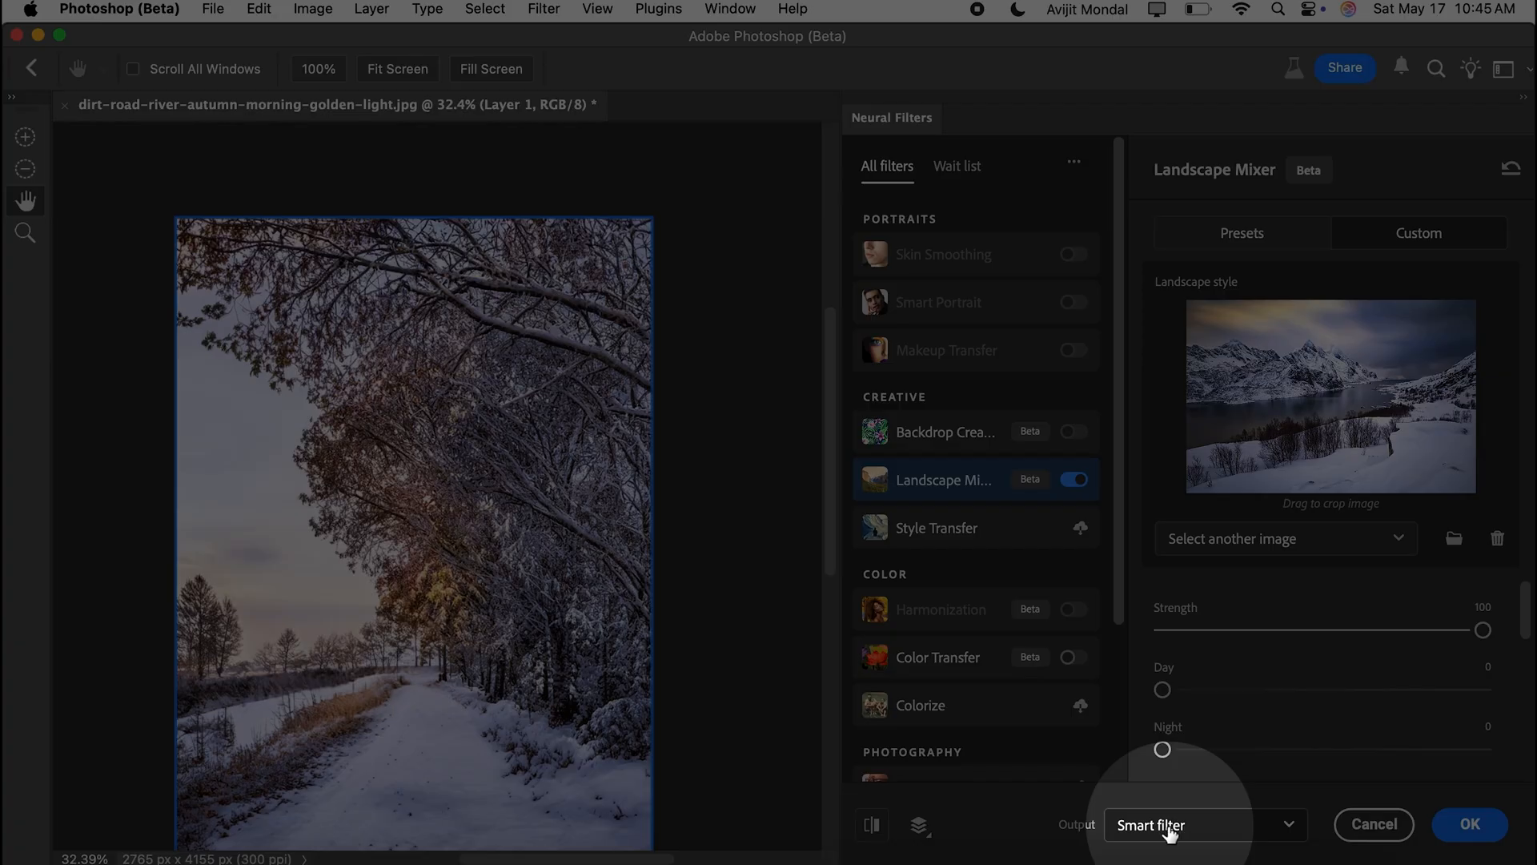
left_click(1168, 828)
left_click(1197, 812)
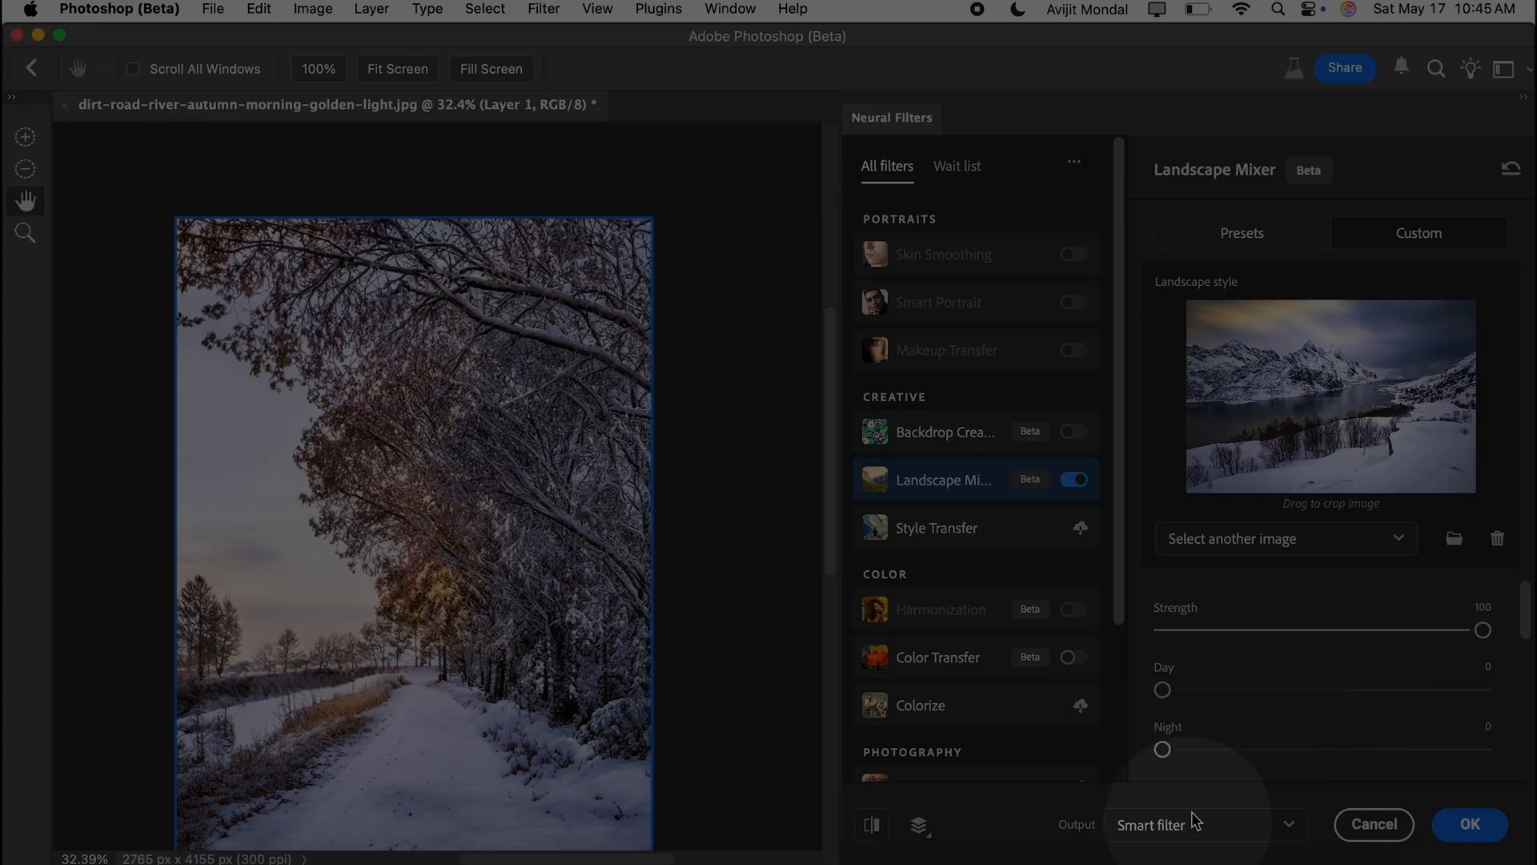
left_click(1471, 825)
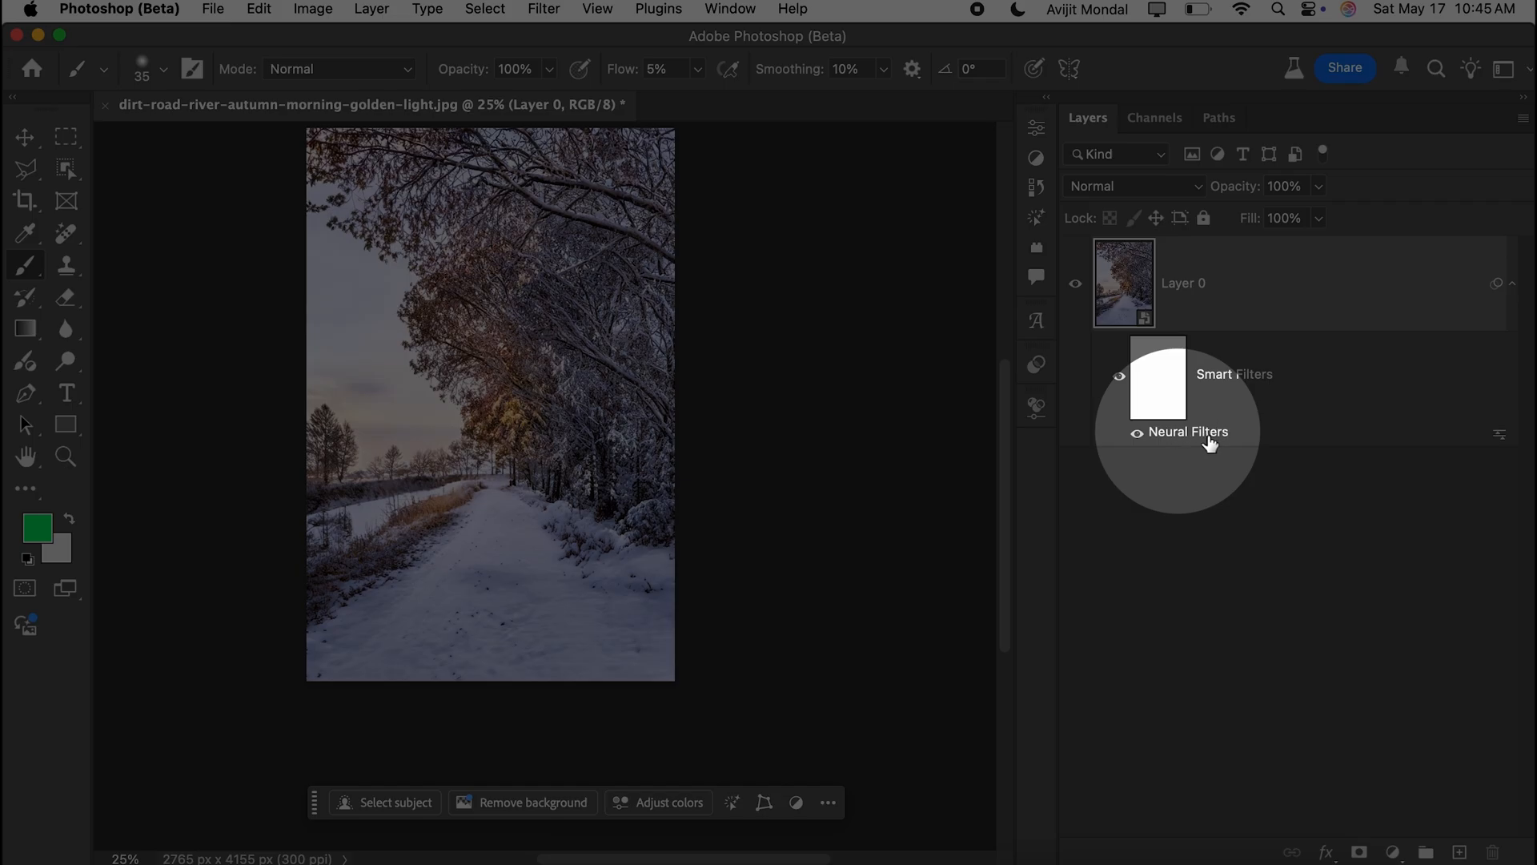
Hide the Neural Filters effect on Layer 0 and place the beautiful-woman-with-red-rose image from Finder into the document.
left_click(1136, 433)
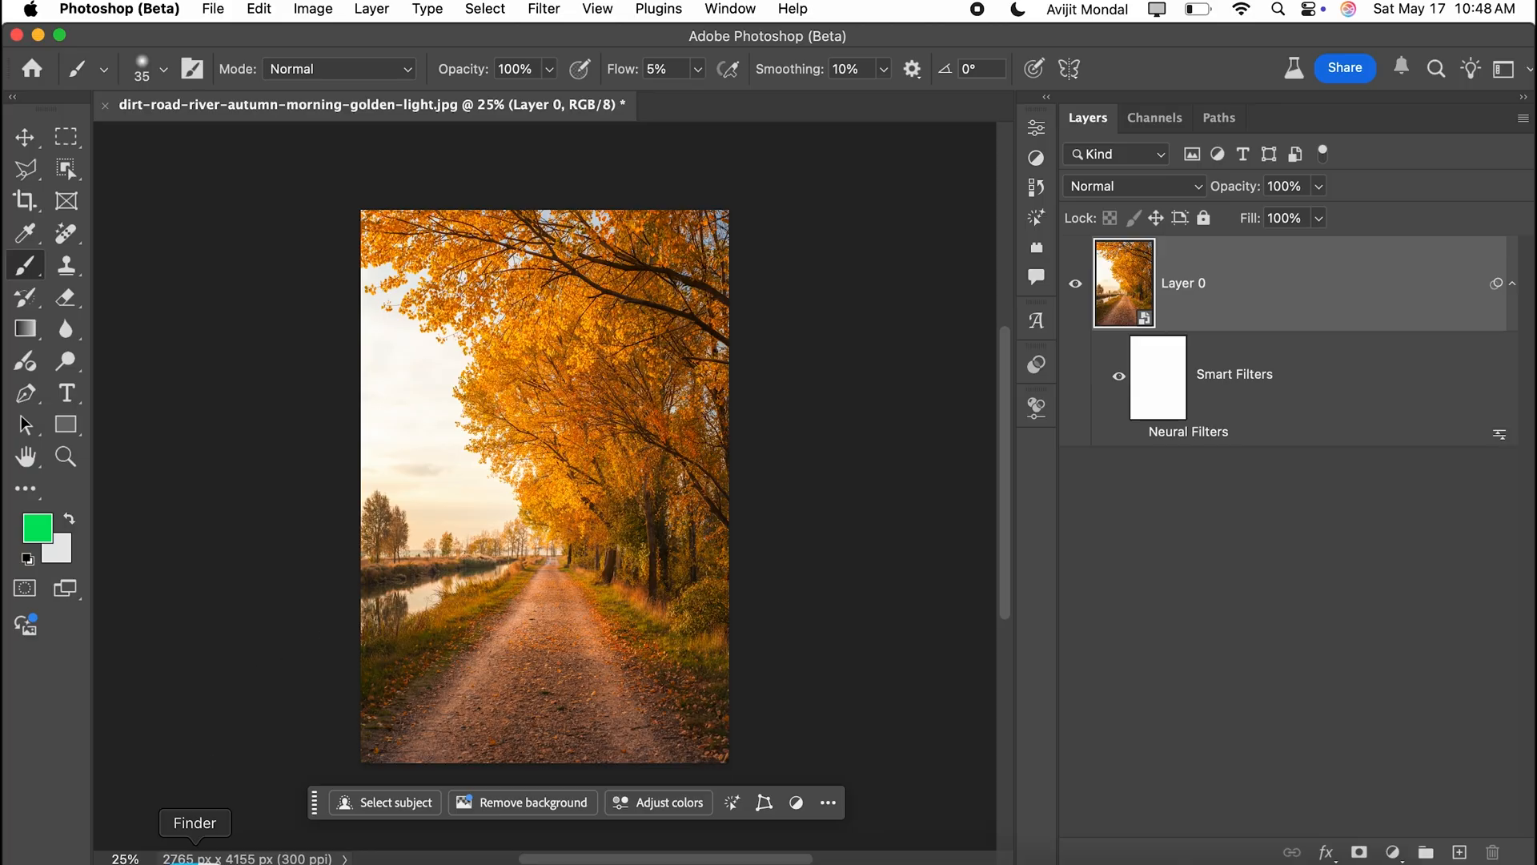
left_click(195, 855)
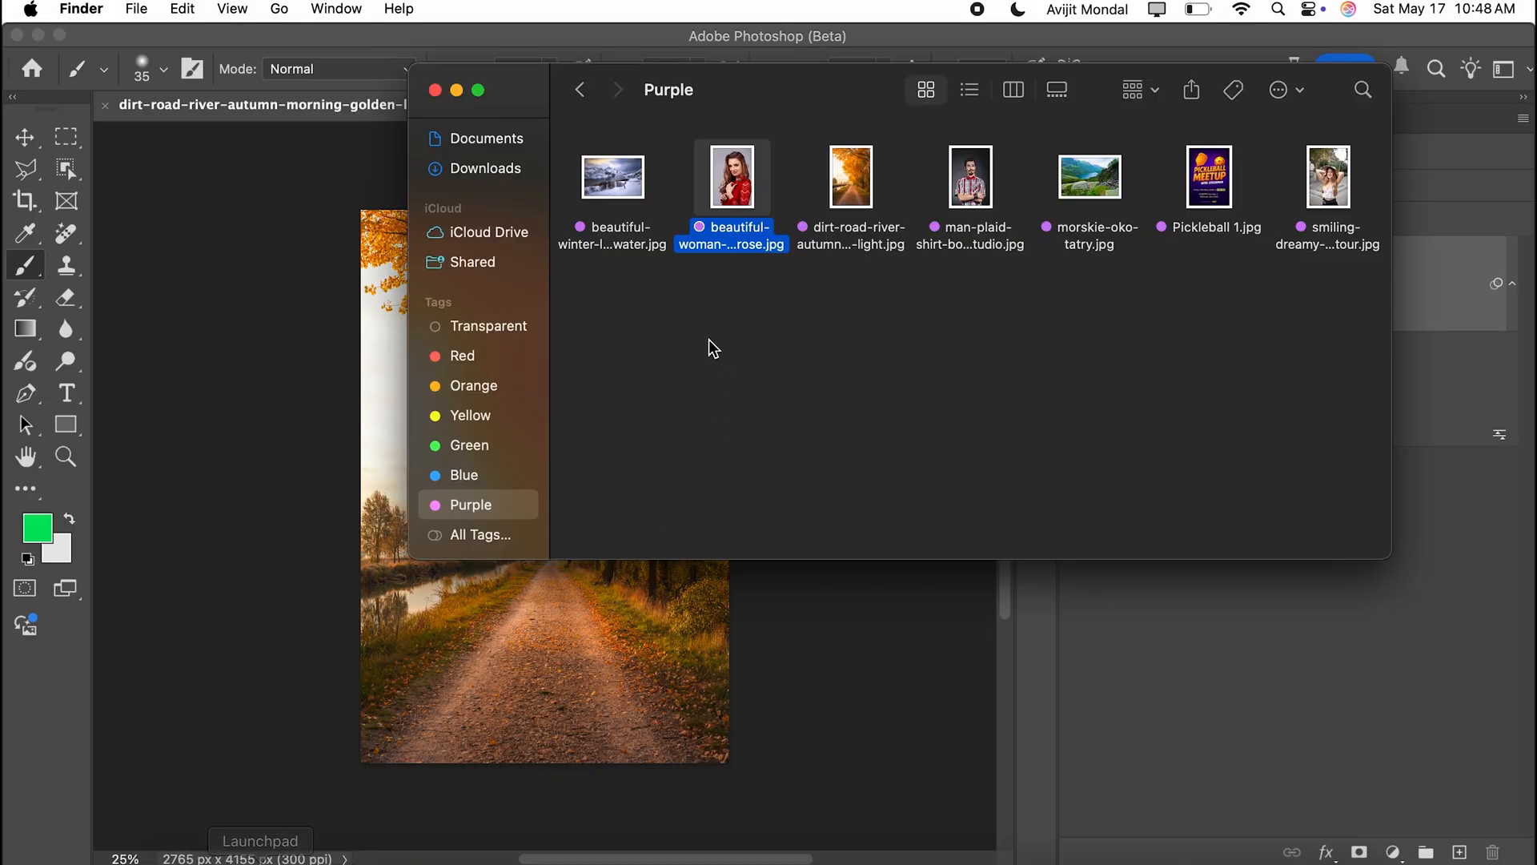
left_click_drag(724, 196, 867, 581)
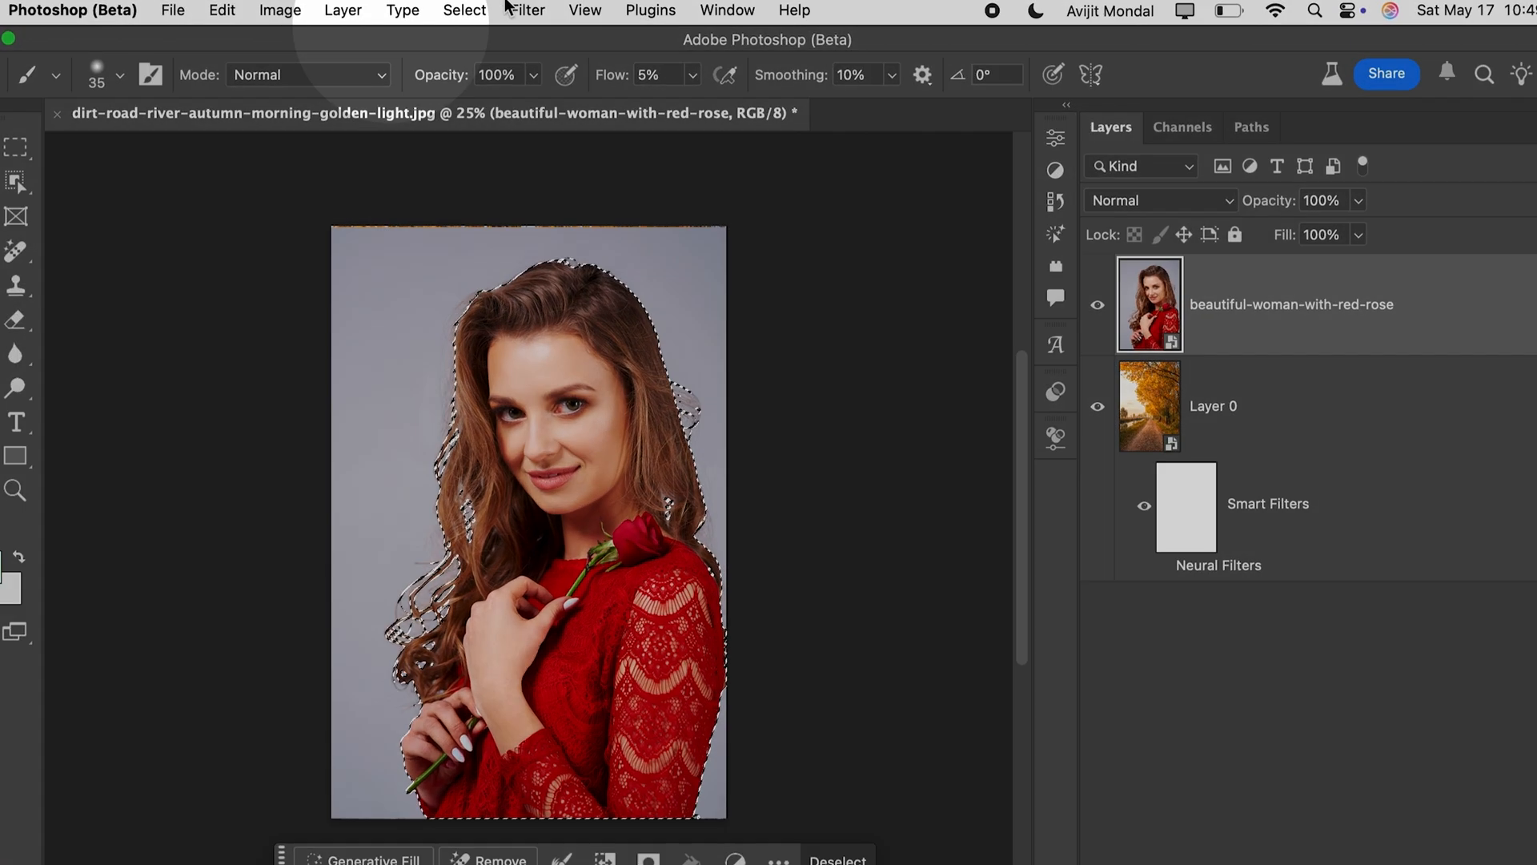
Contract the selection around the woman by 2 pixels and turn it into a layer mask on her layer.
left_click(485, 9)
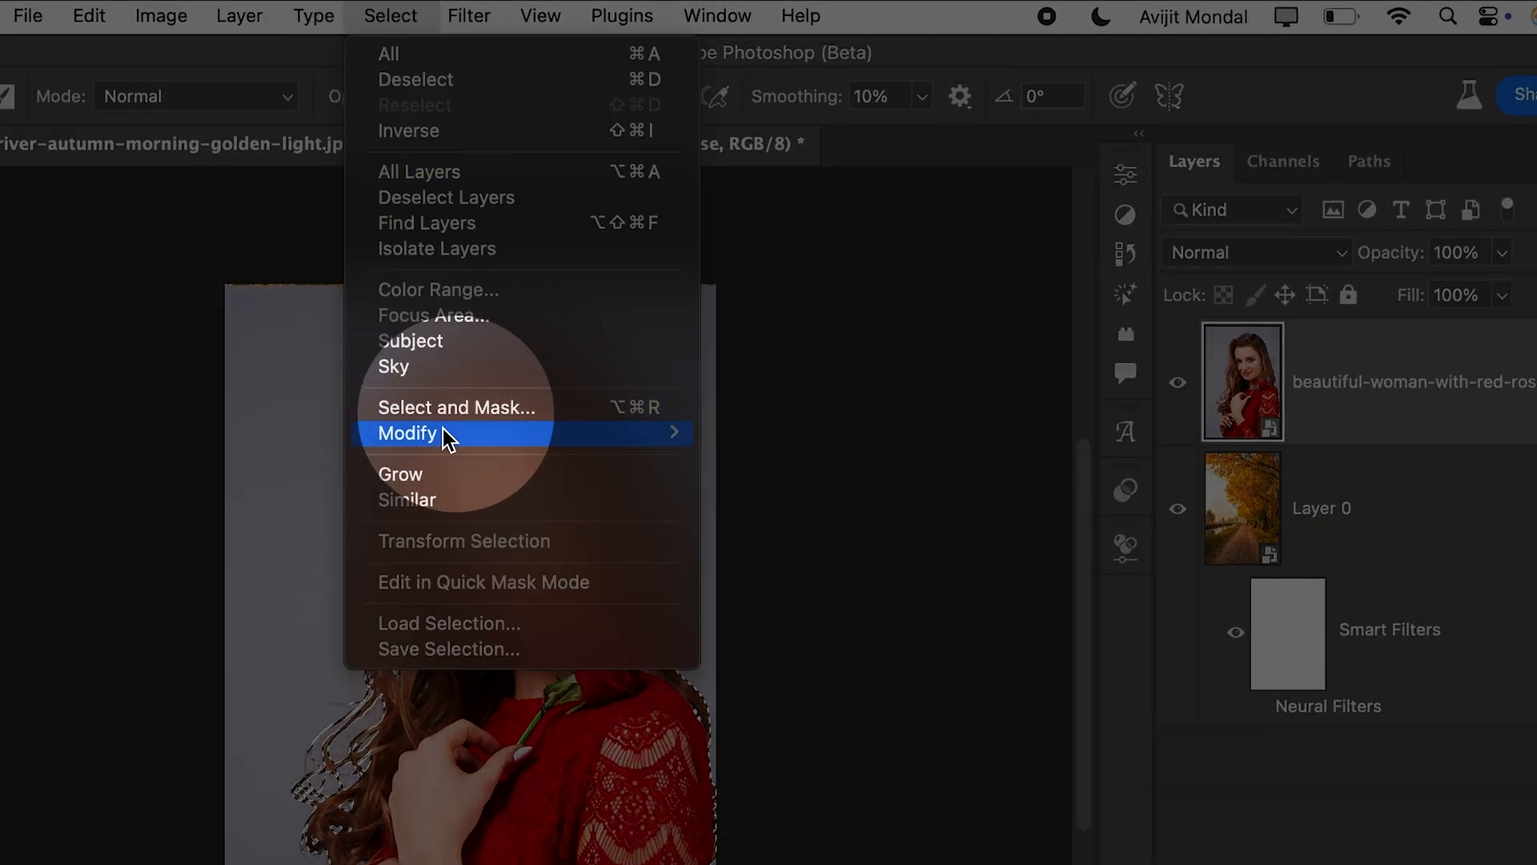
mouse_move(446, 433)
left_click(792, 511)
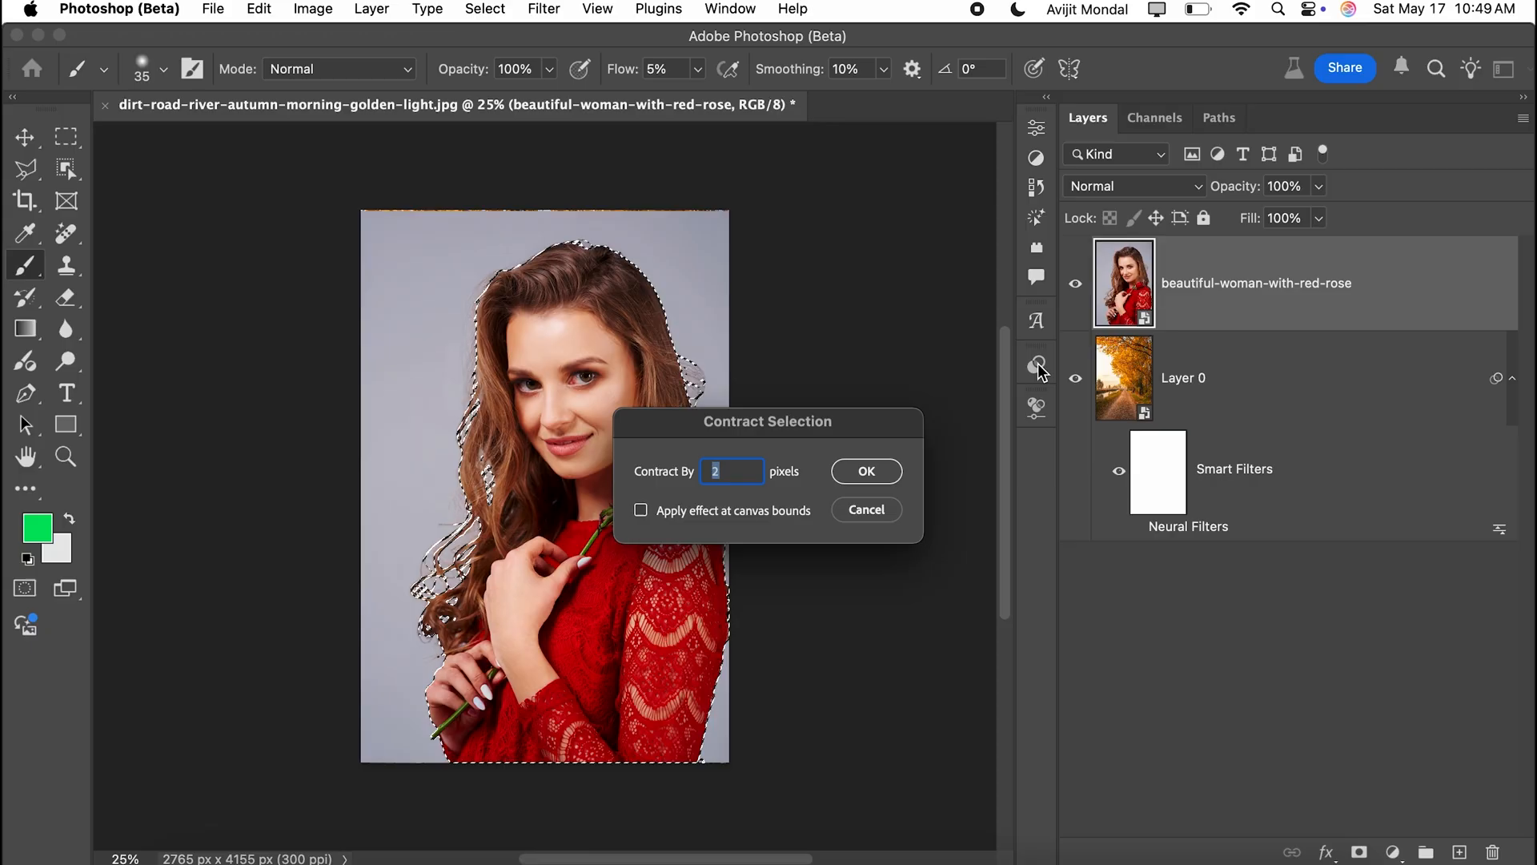
left_click(883, 476)
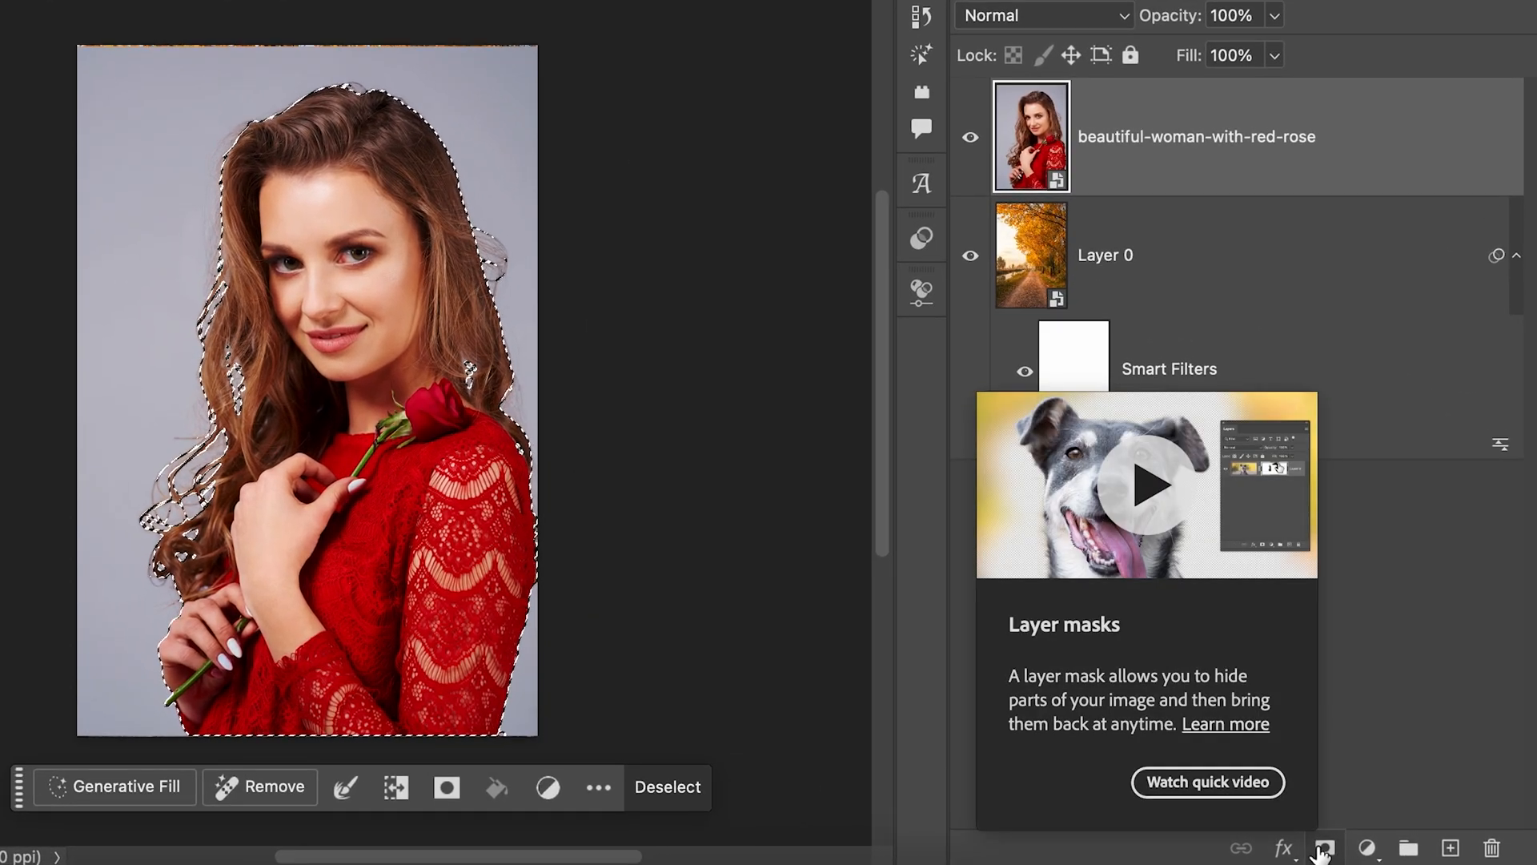
left_click(1322, 850)
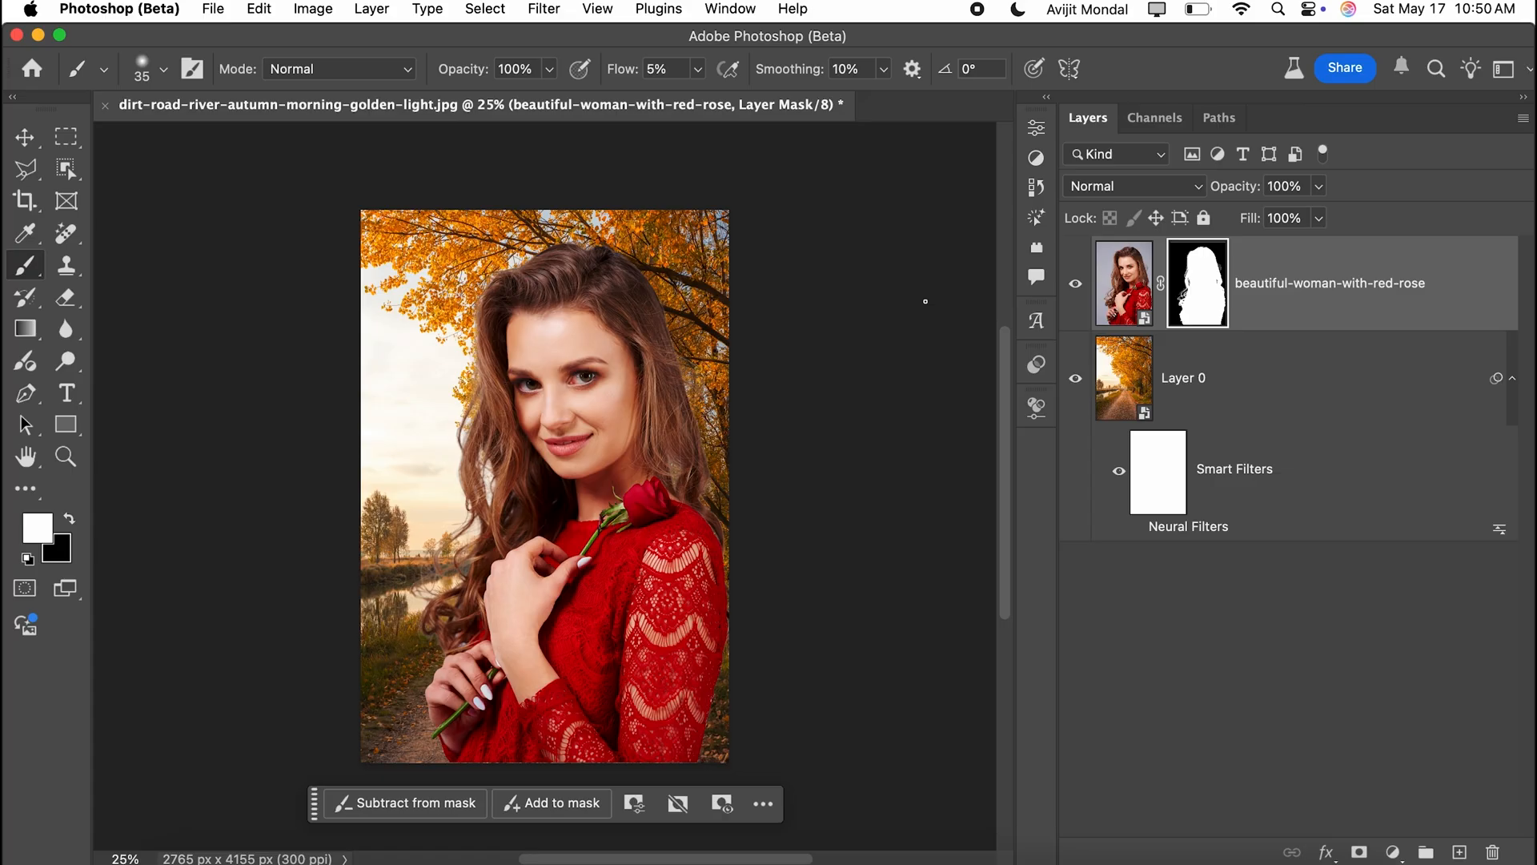
Enable the Harmonization neural filter on the woman's layer image, using Layer 0 as the reference.
left_click(1124, 286)
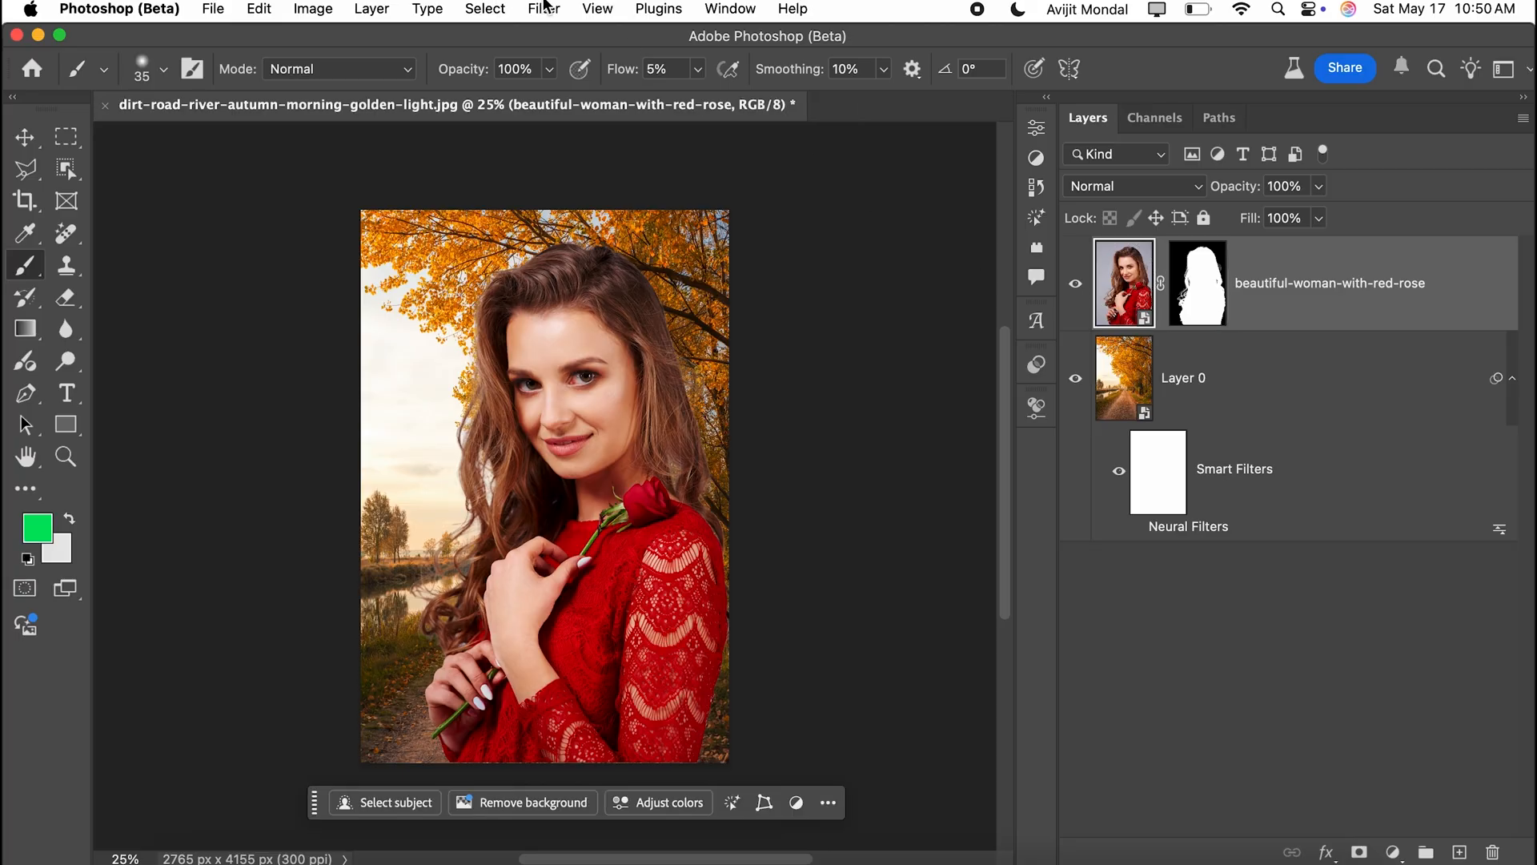
left_click(544, 8)
left_click(525, 234)
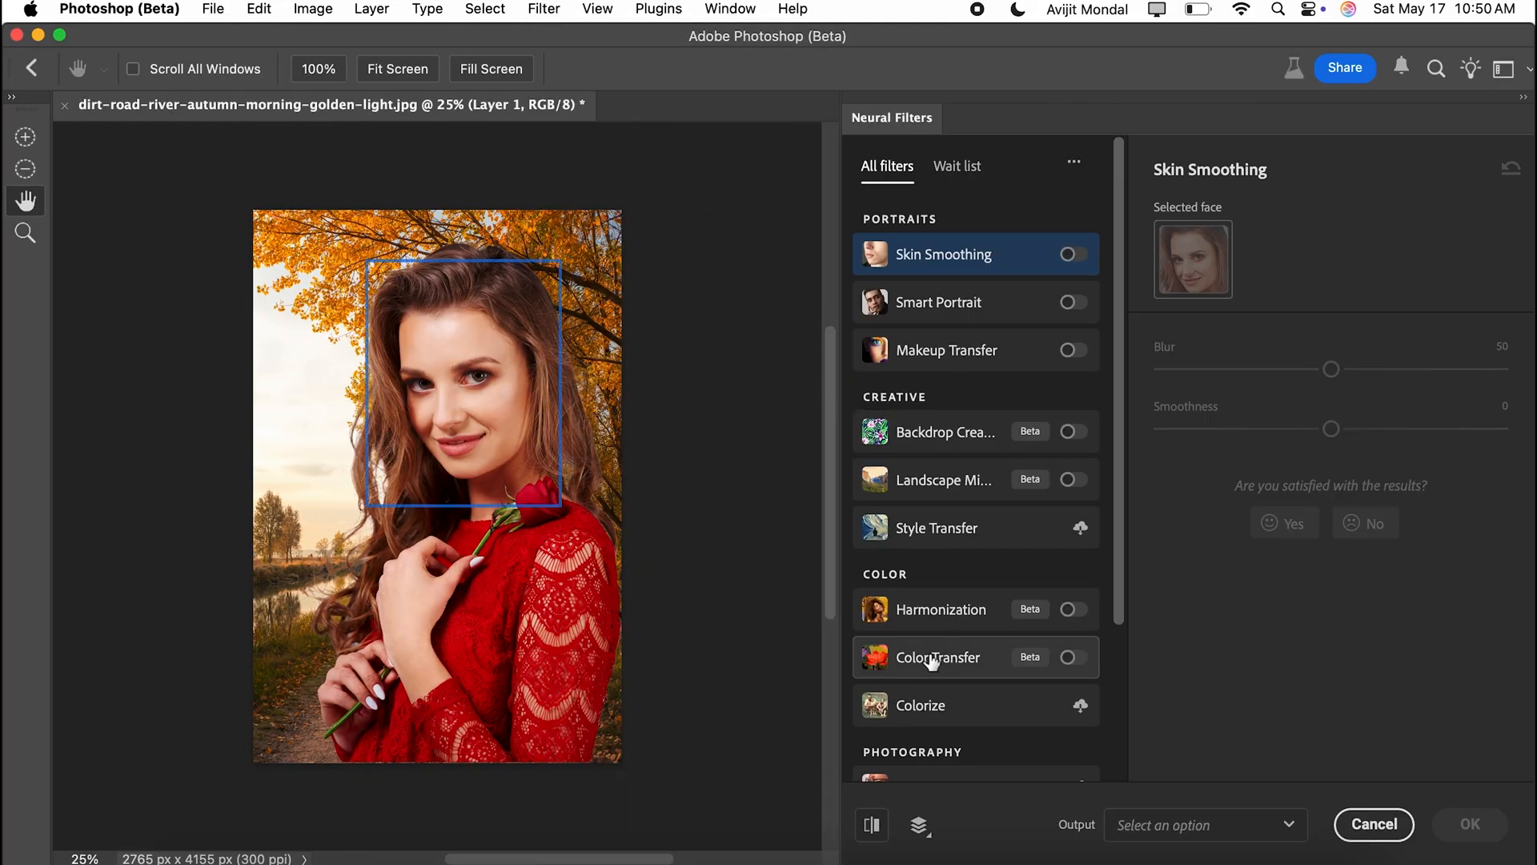
left_click(928, 629)
left_click(1073, 612)
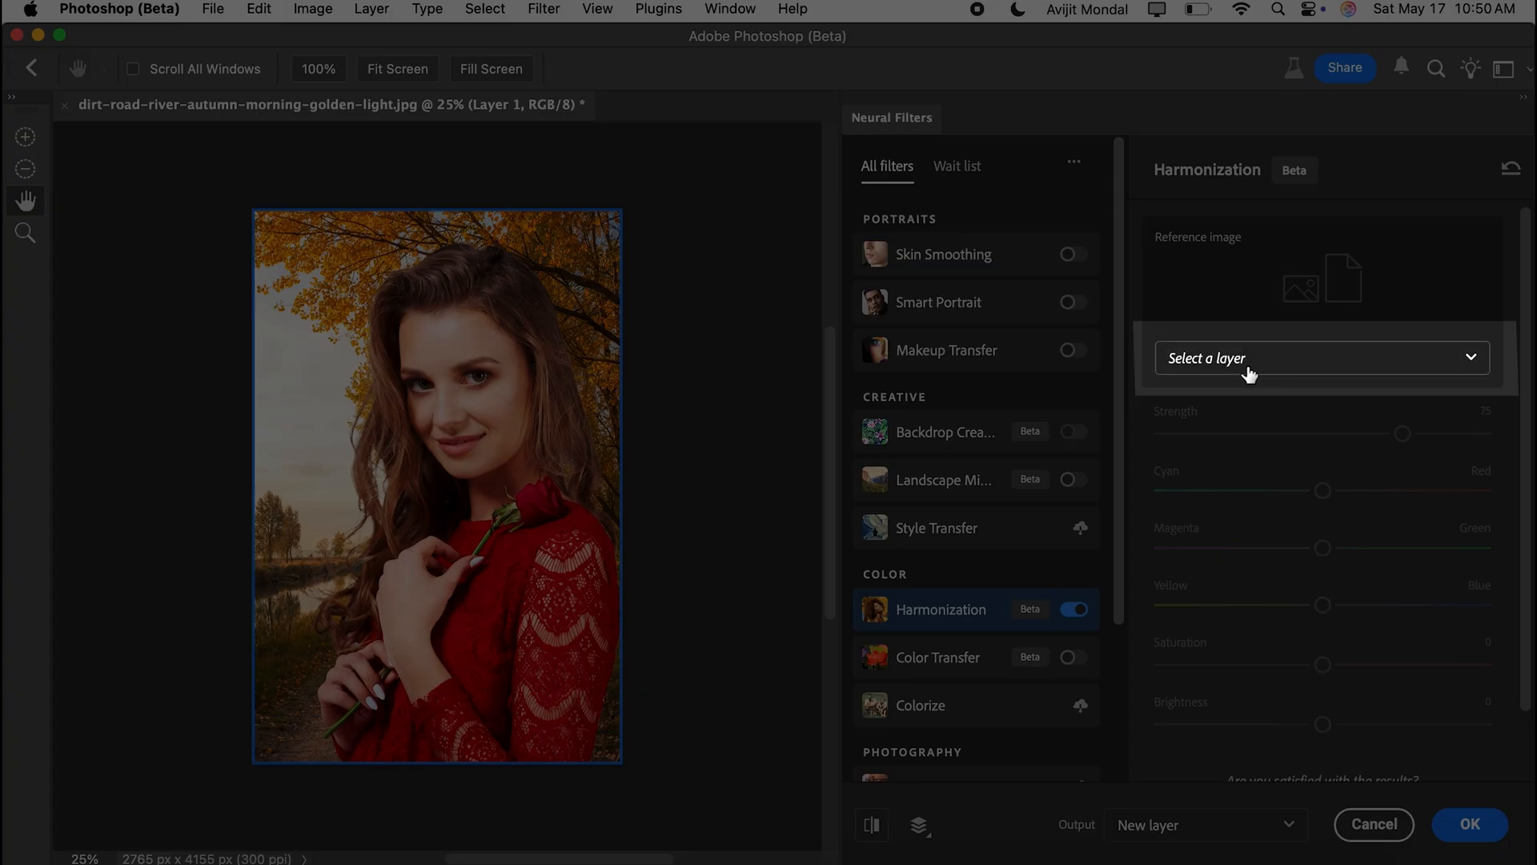
left_click(1245, 370)
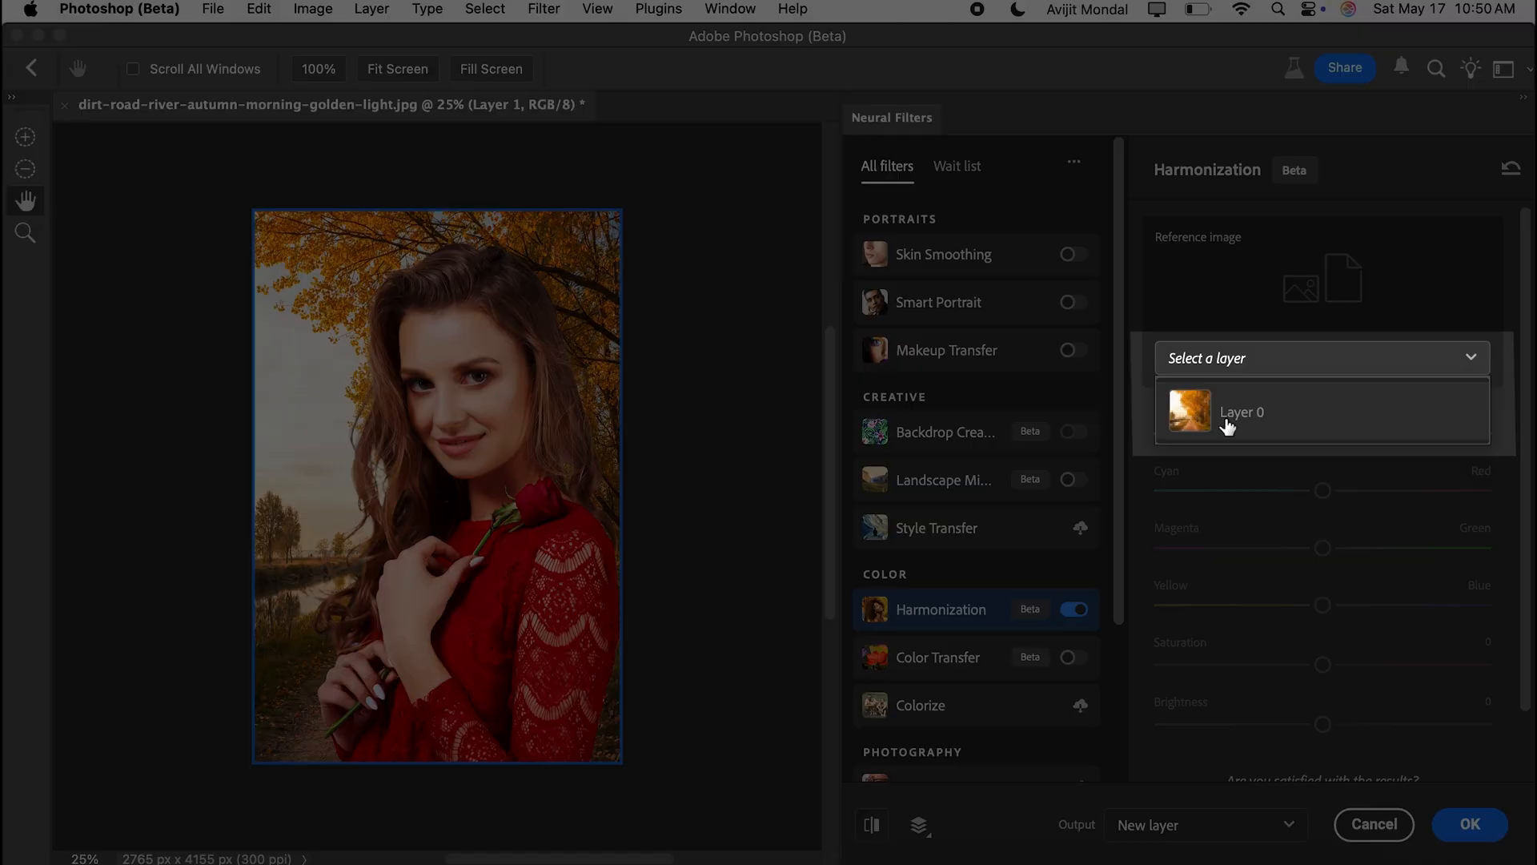
left_click(1223, 420)
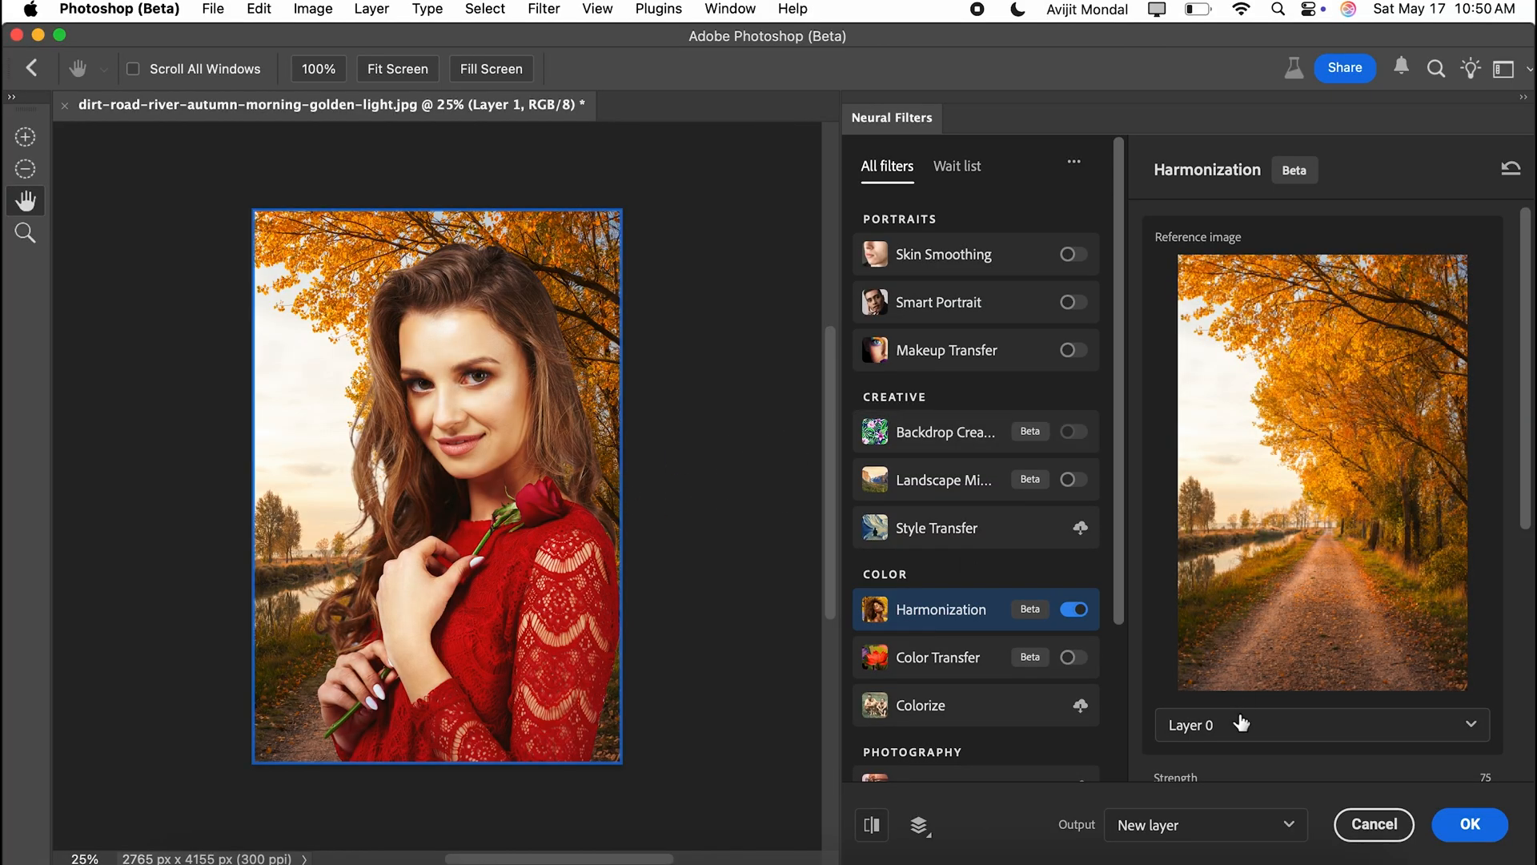
Set the Harmonization strength to 100 and apply it to the woman's layer with the output as Smart filter.
scroll(1238, 720, "down", 5)
left_click(1491, 503)
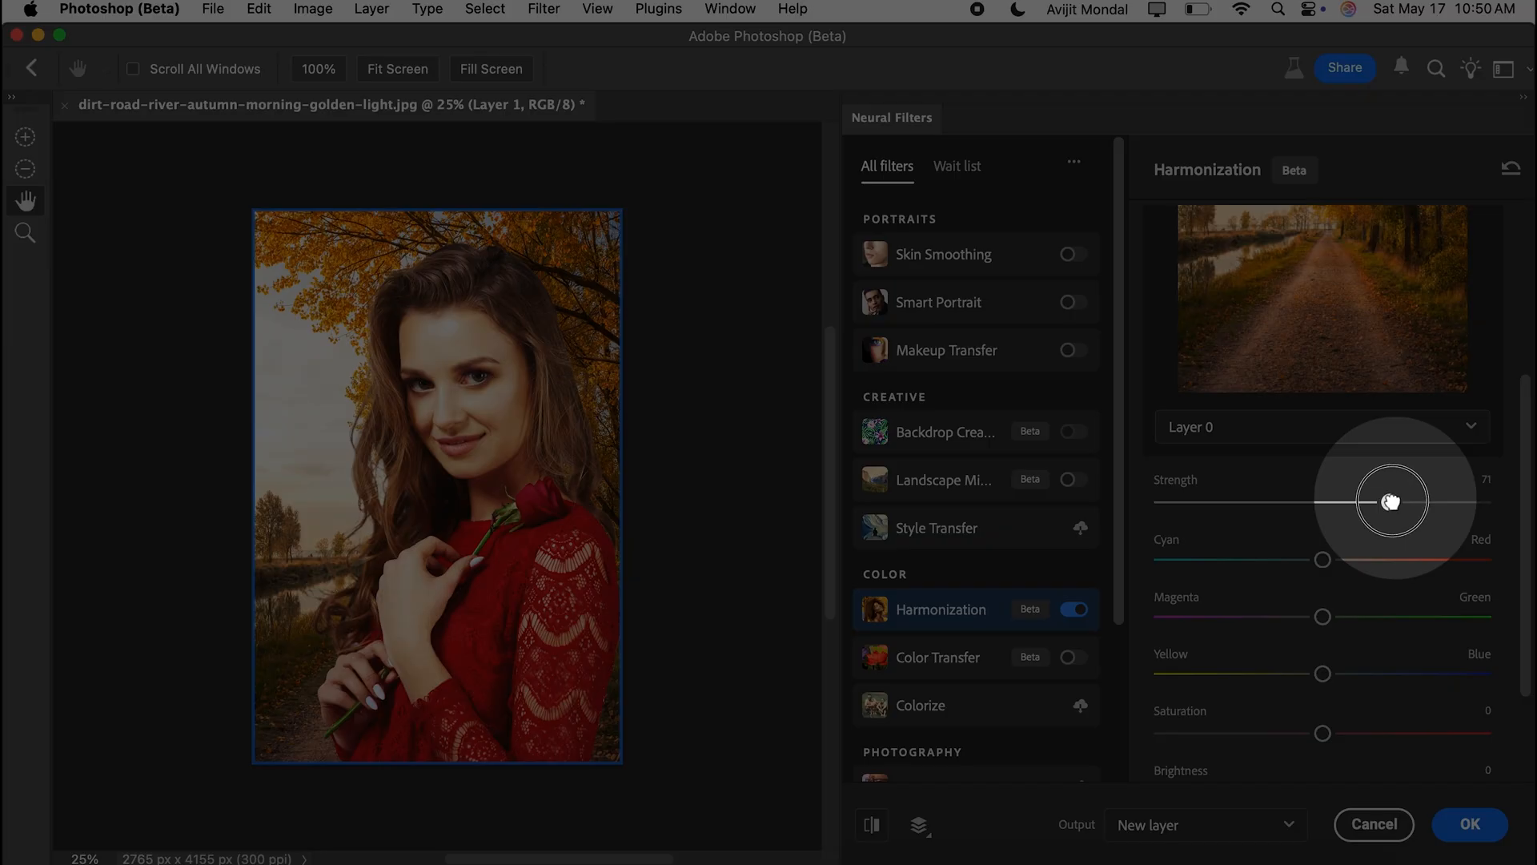
scroll(1237, 622, "down", 2)
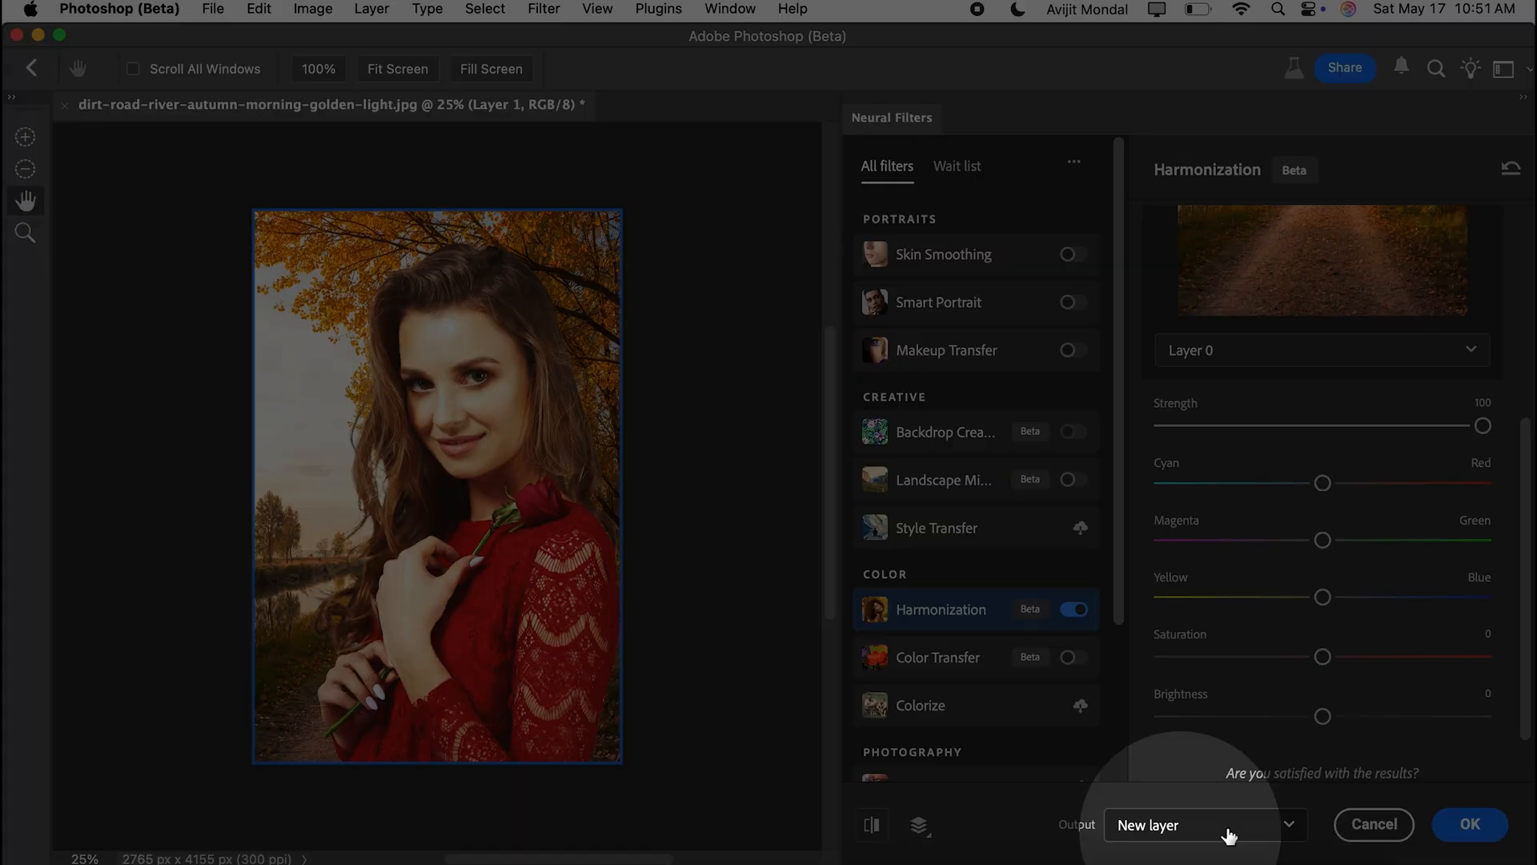
left_click(1225, 830)
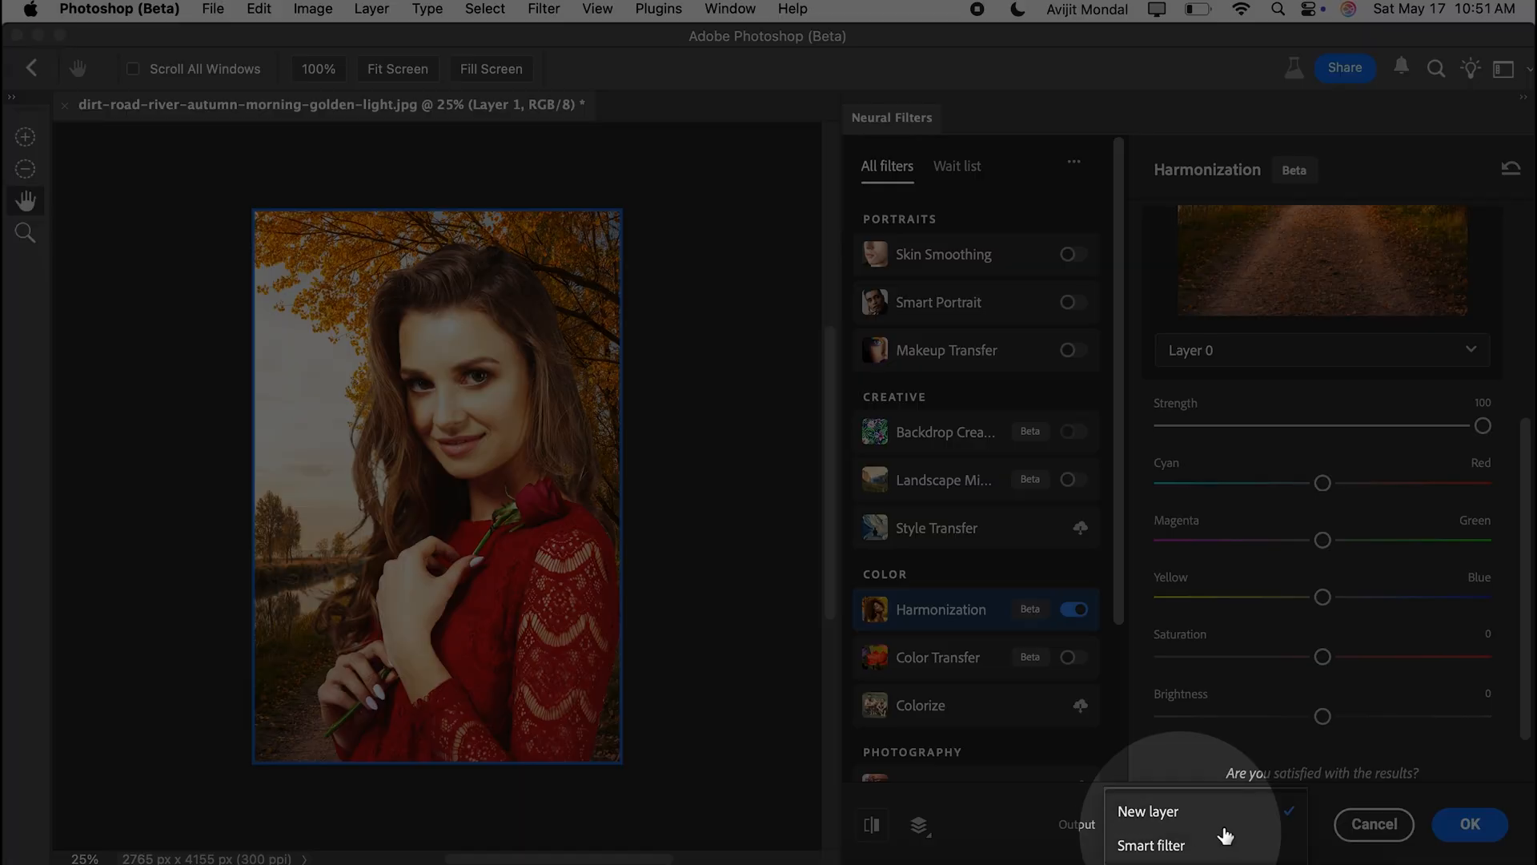
left_click(1171, 845)
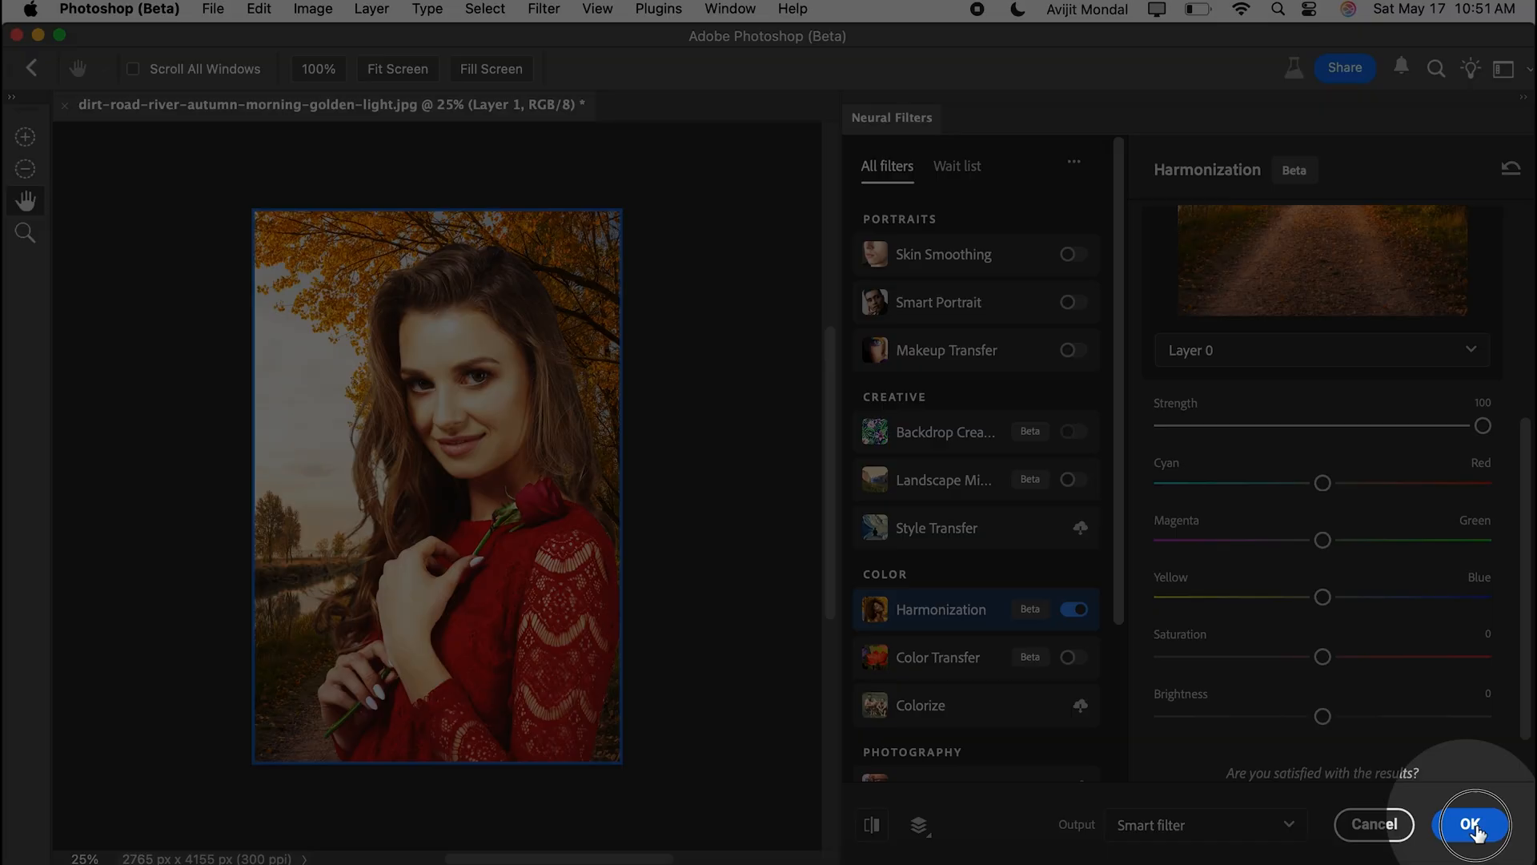
left_click(1469, 824)
Toggle the Neural Filters effect on the woman's layer off and on to compare the harmonized result.
scroll(726, 636, "left", 2)
scroll(726, 636, "up", 5)
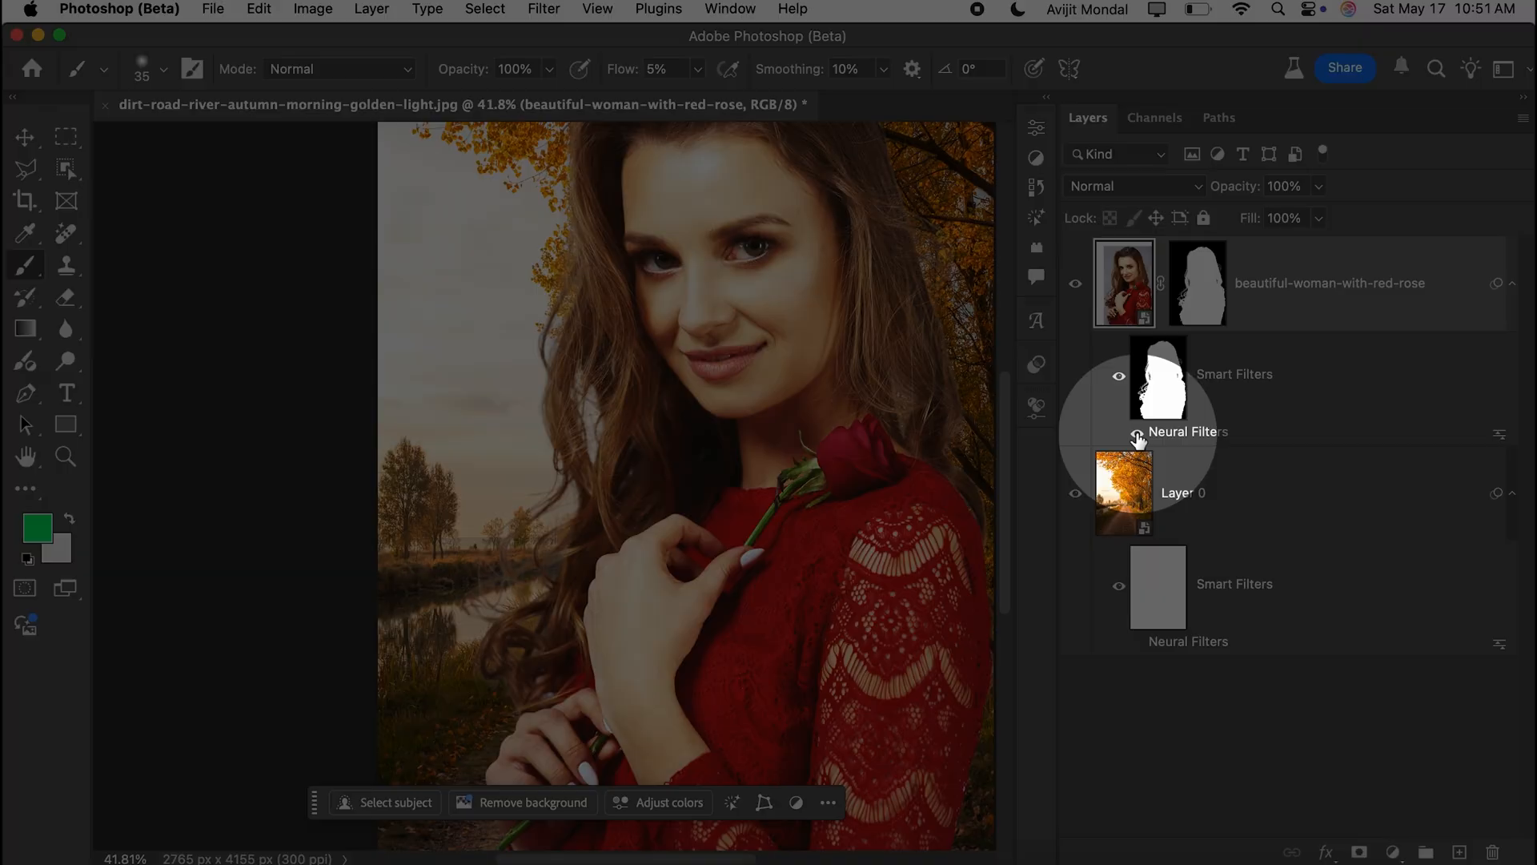
left_click(1137, 434)
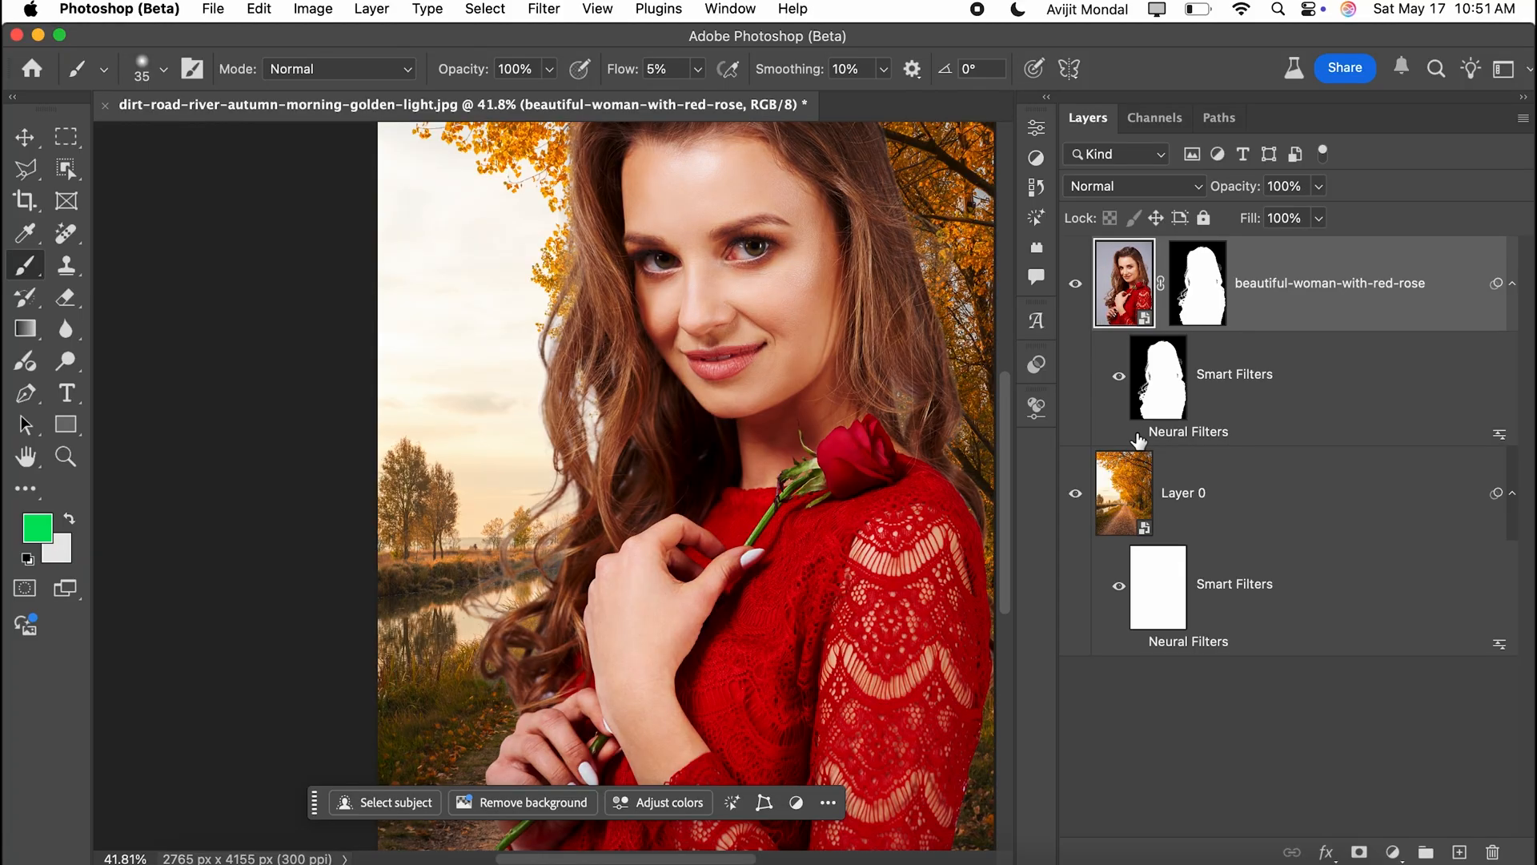
left_click(1137, 434)
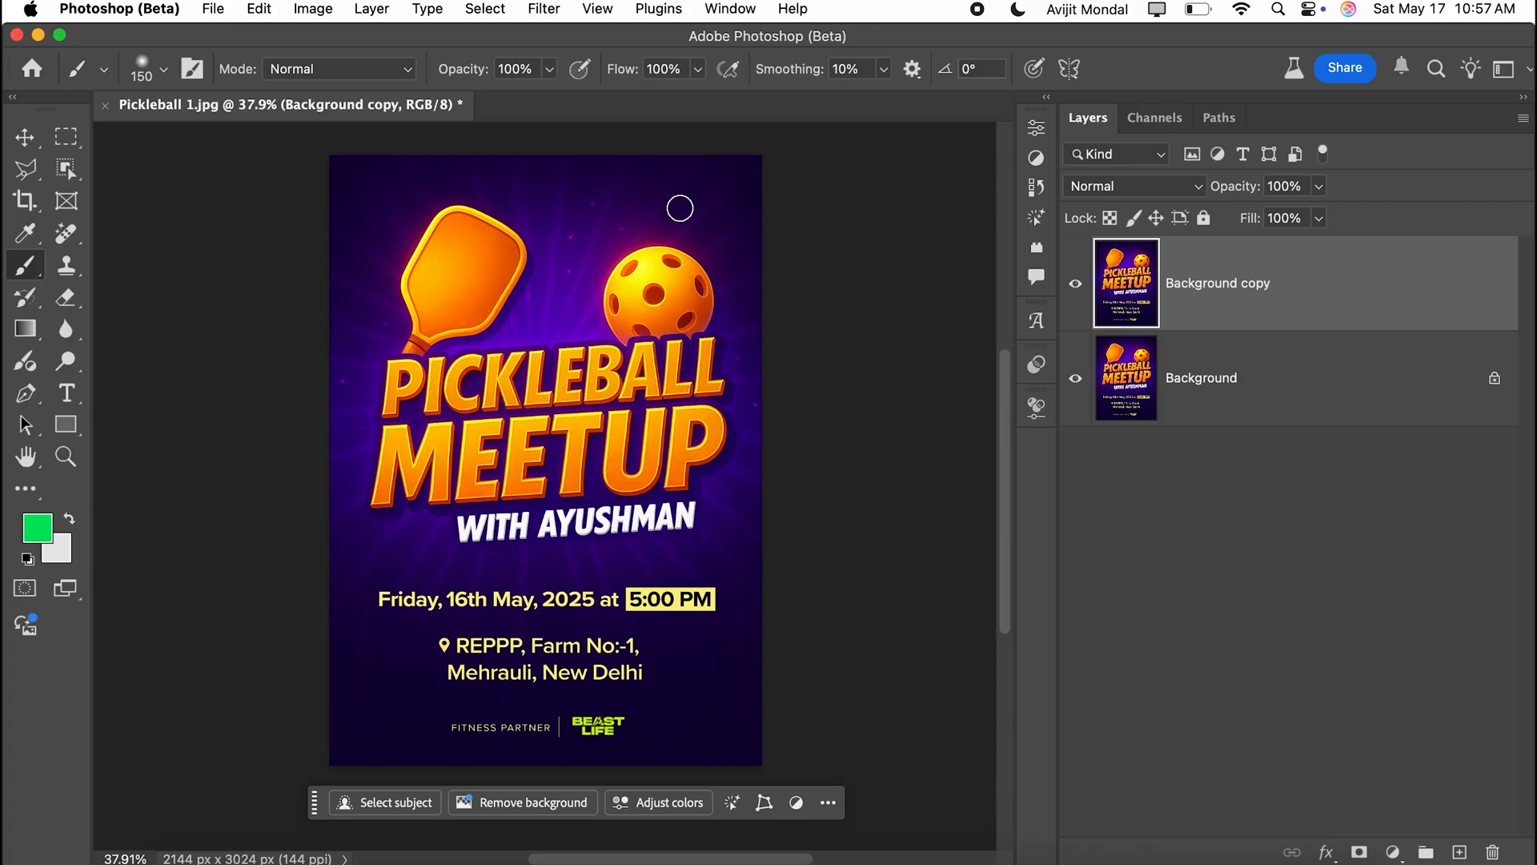
Apply the Hologram parametric filter to the pickleball poster's Background copy layer and set its resolution to Ultra.
left_click(545, 8)
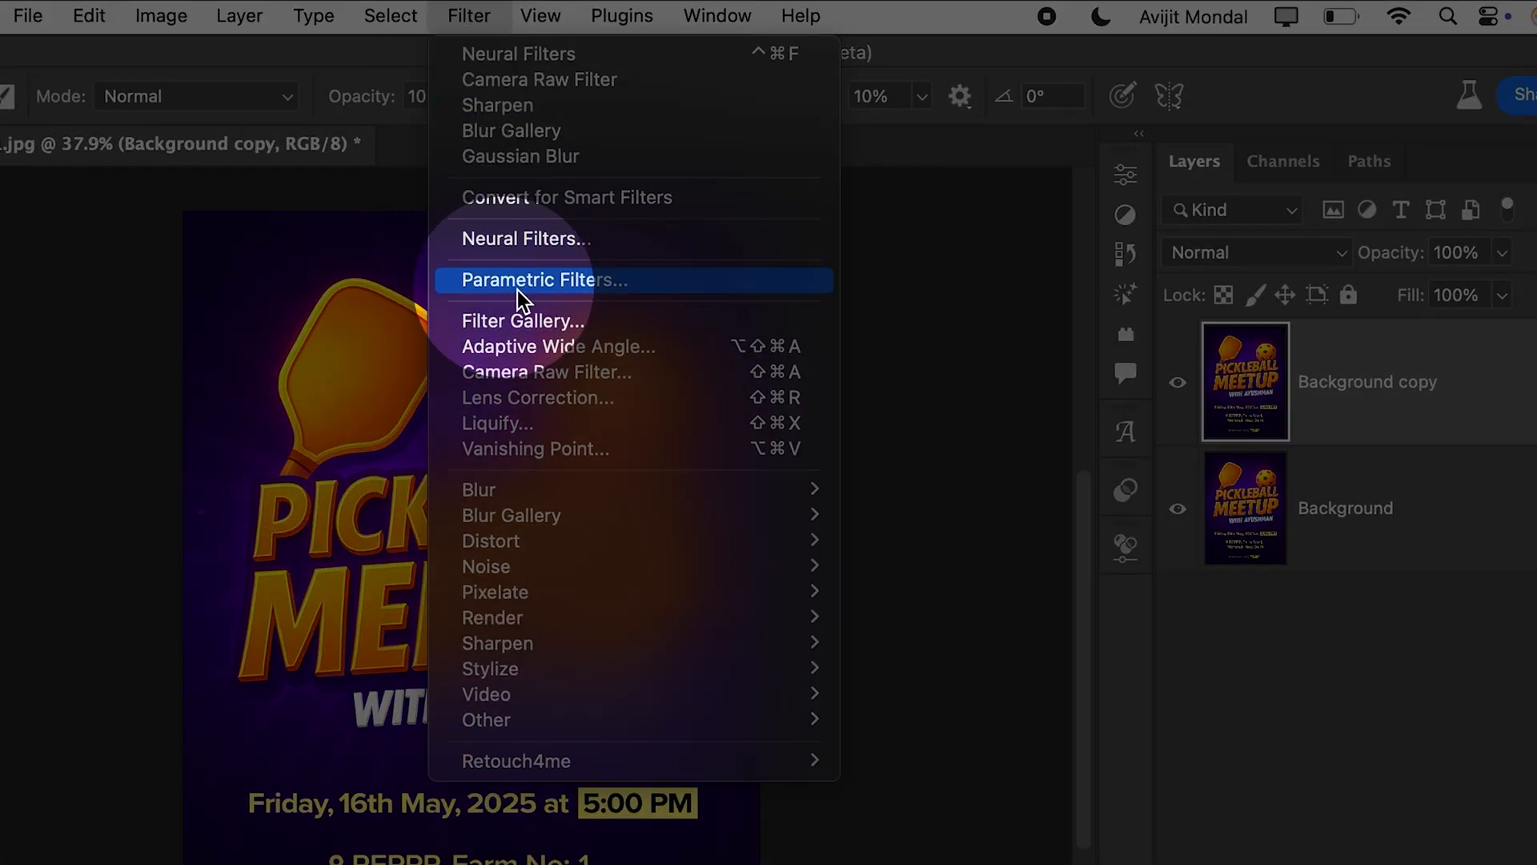
left_click(515, 288)
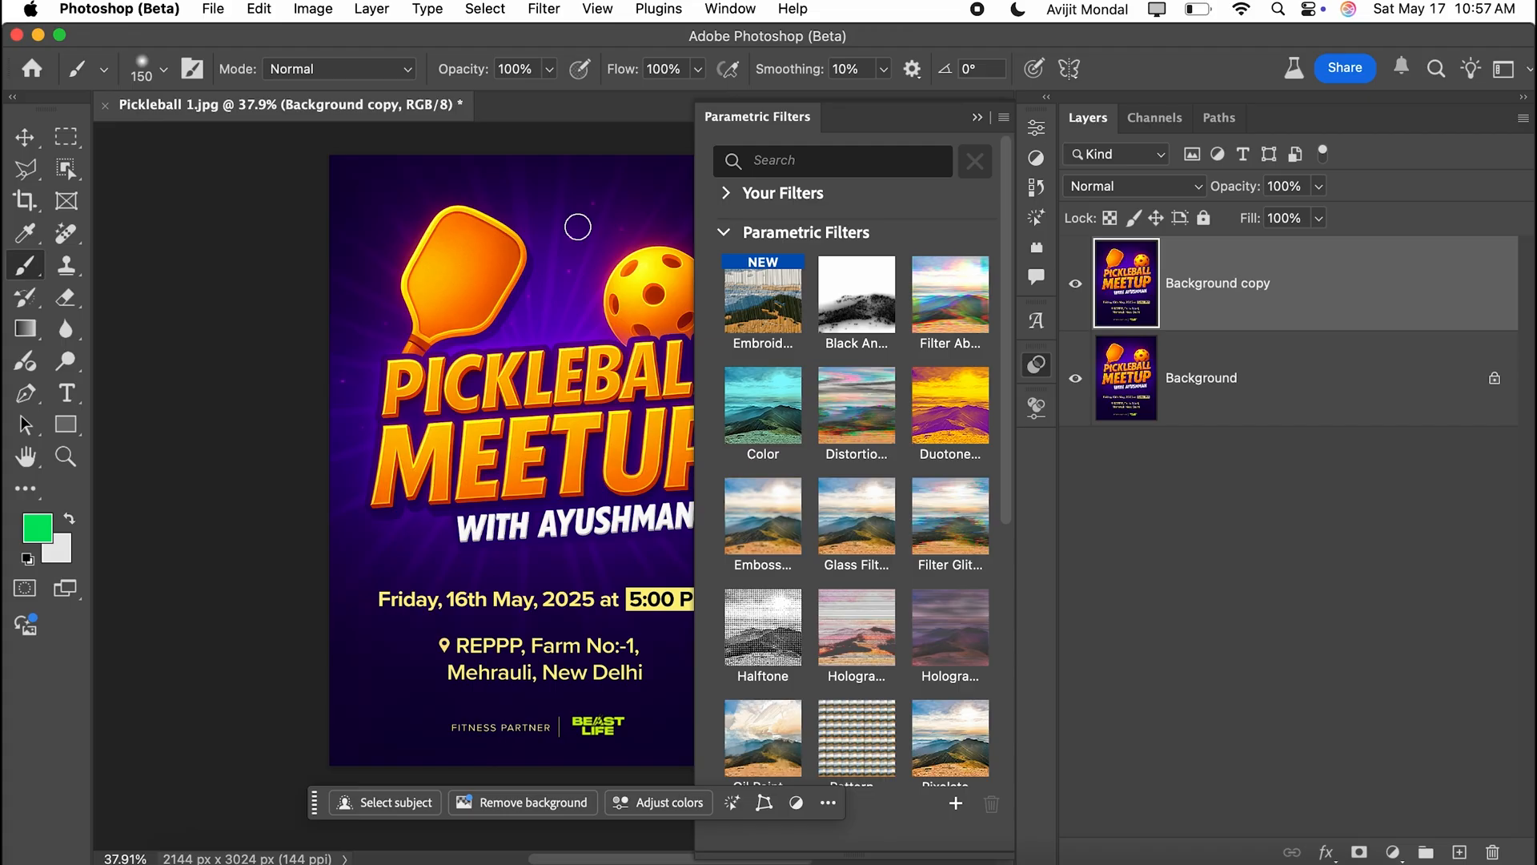
left_click(853, 643)
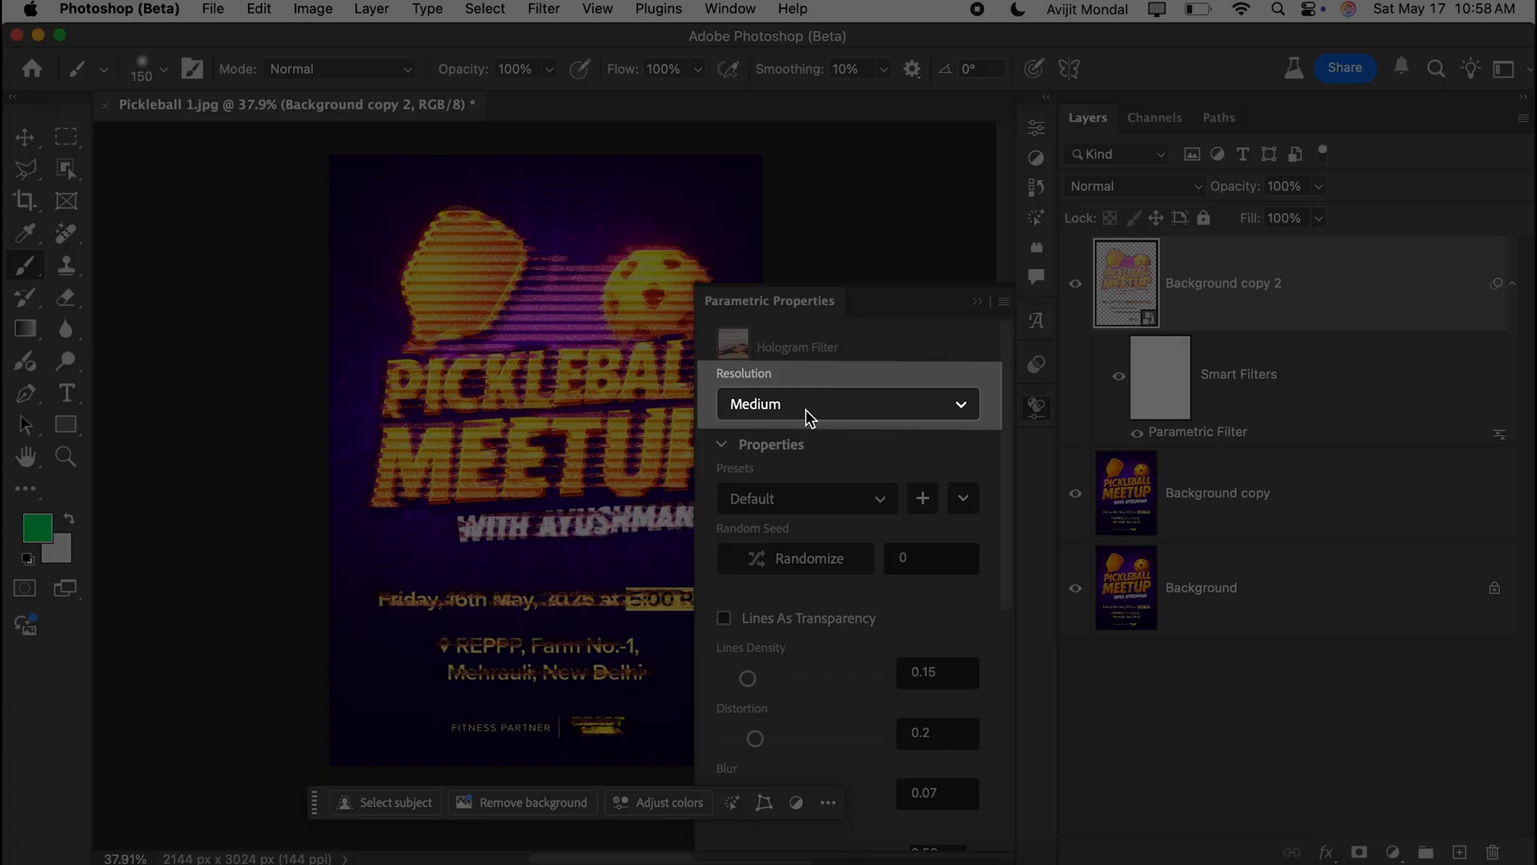
left_click(805, 410)
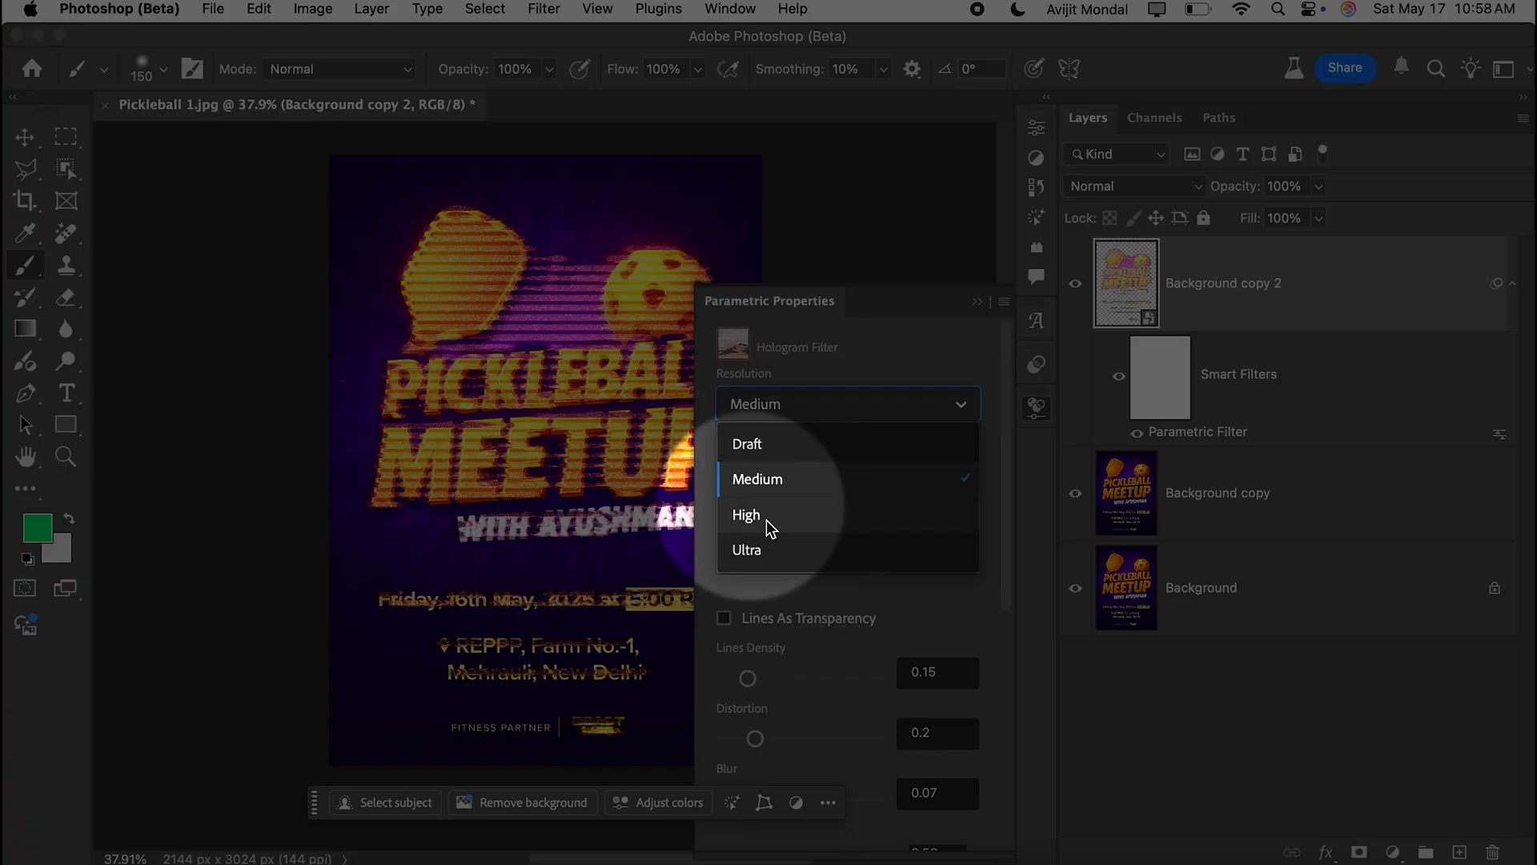
left_click(761, 555)
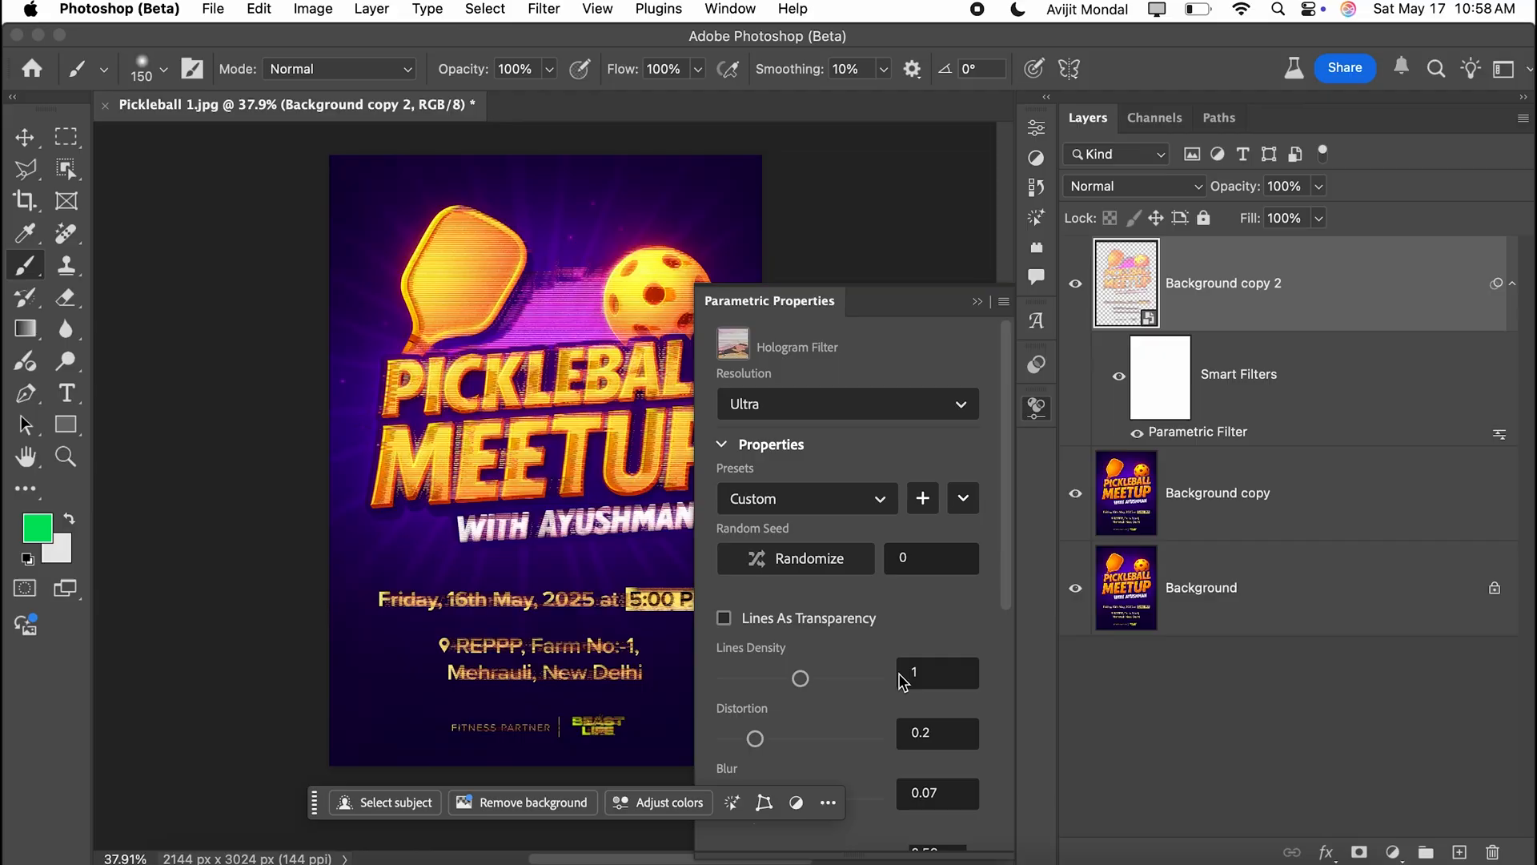
Set the hologram's lines density to 1, distortion to 0.01, blur to 0.21 and tint color intensity to 0.67.
mouse_move(757, 743)
left_mouse_down()
mouse_move(805, 735)
mouse_move(738, 738)
left_mouse_up()
scroll(920, 636, "down", 2)
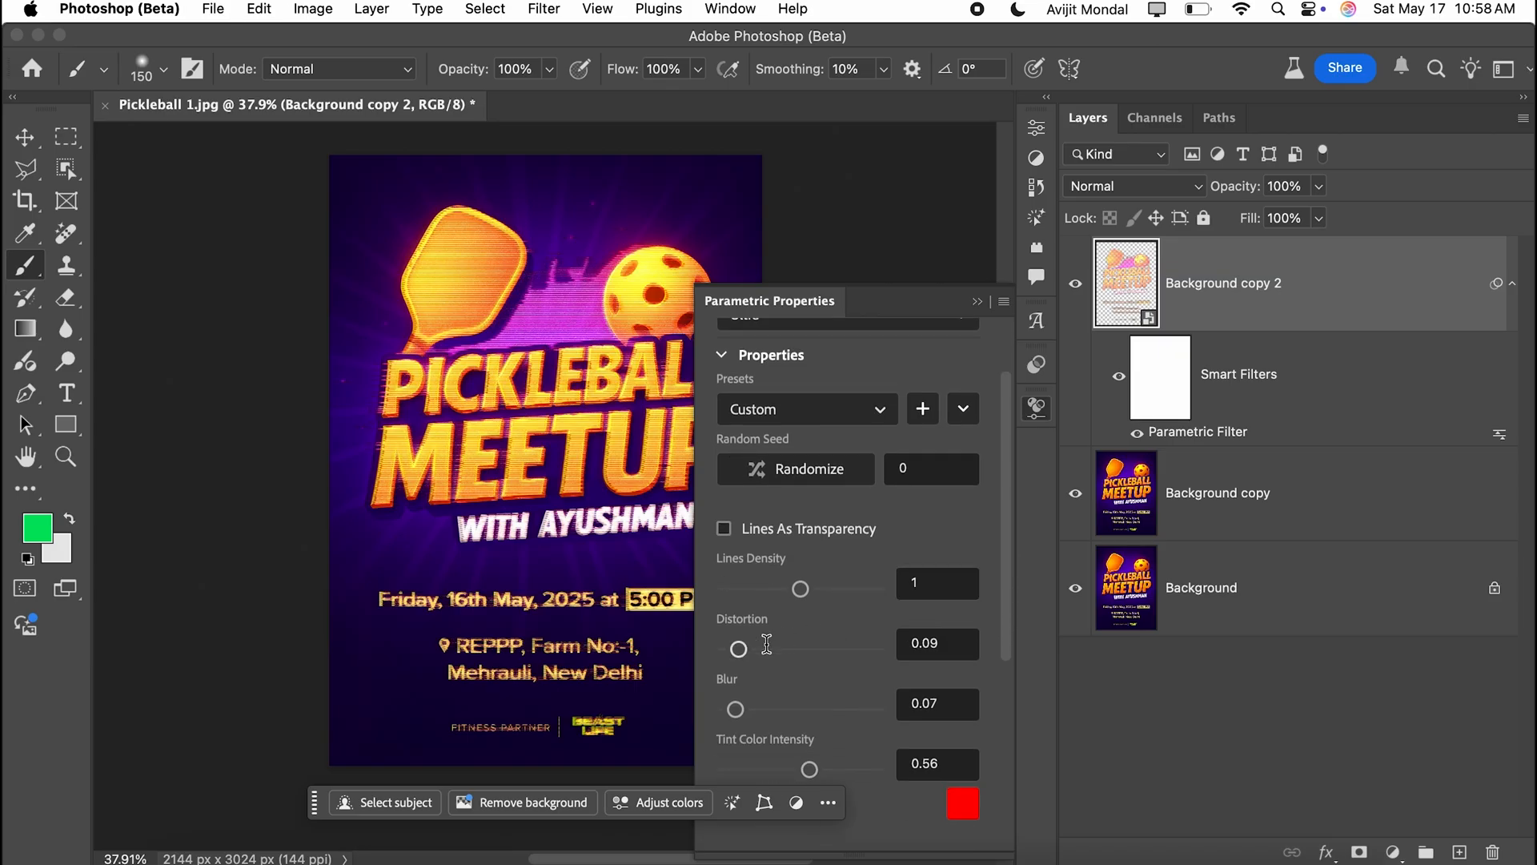
left_click_drag(726, 652, 724, 649)
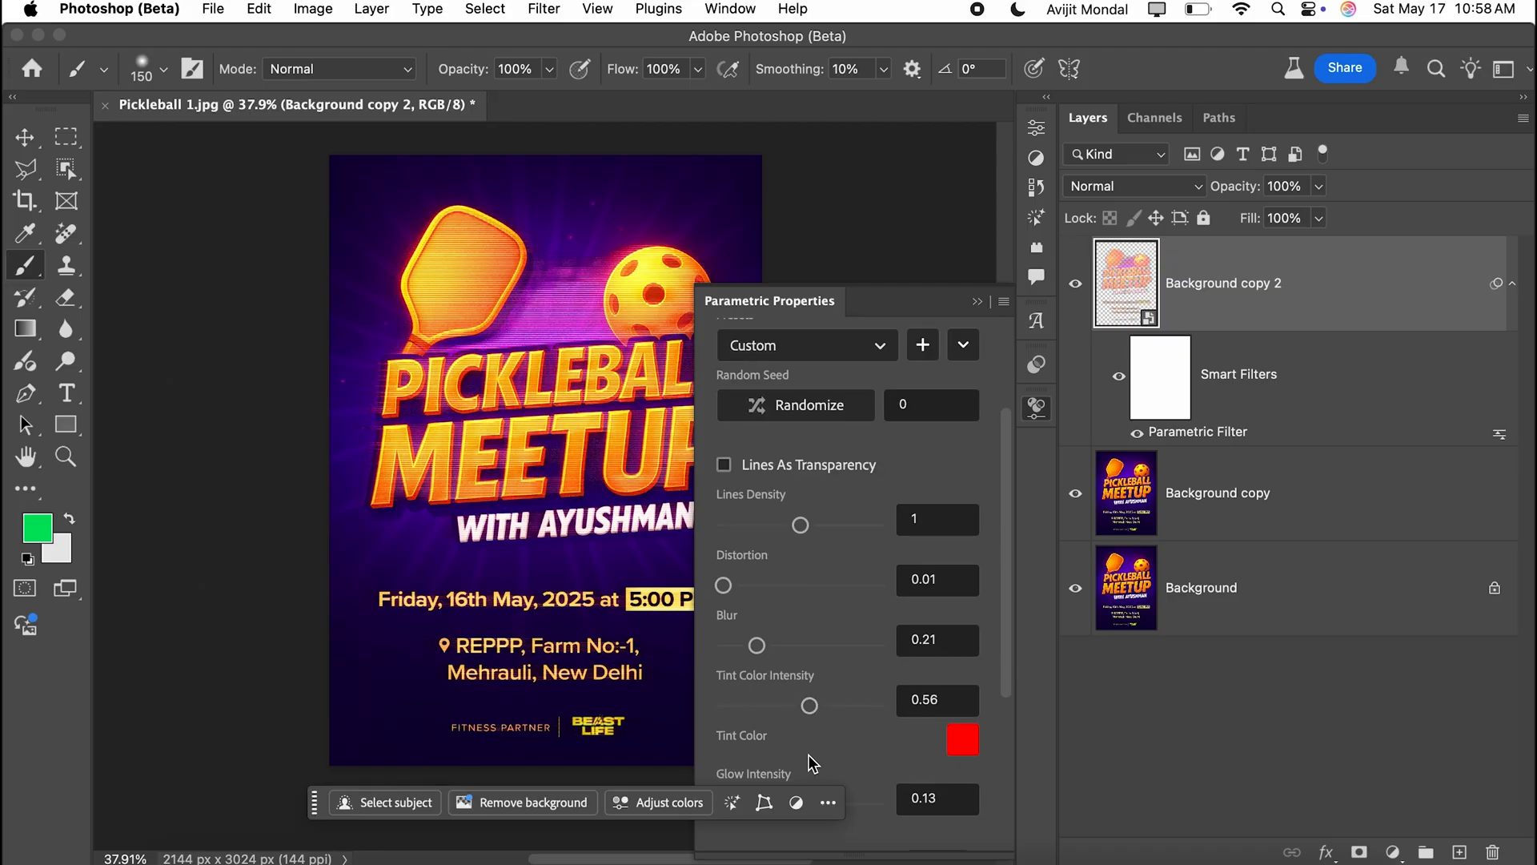
left_click(825, 708)
Set the hologram's glow intensity to 0.25, glow threshold to 0.55, glow size to 0.06 and grain intensity to 0.55.
scroll(814, 745, "down", 3)
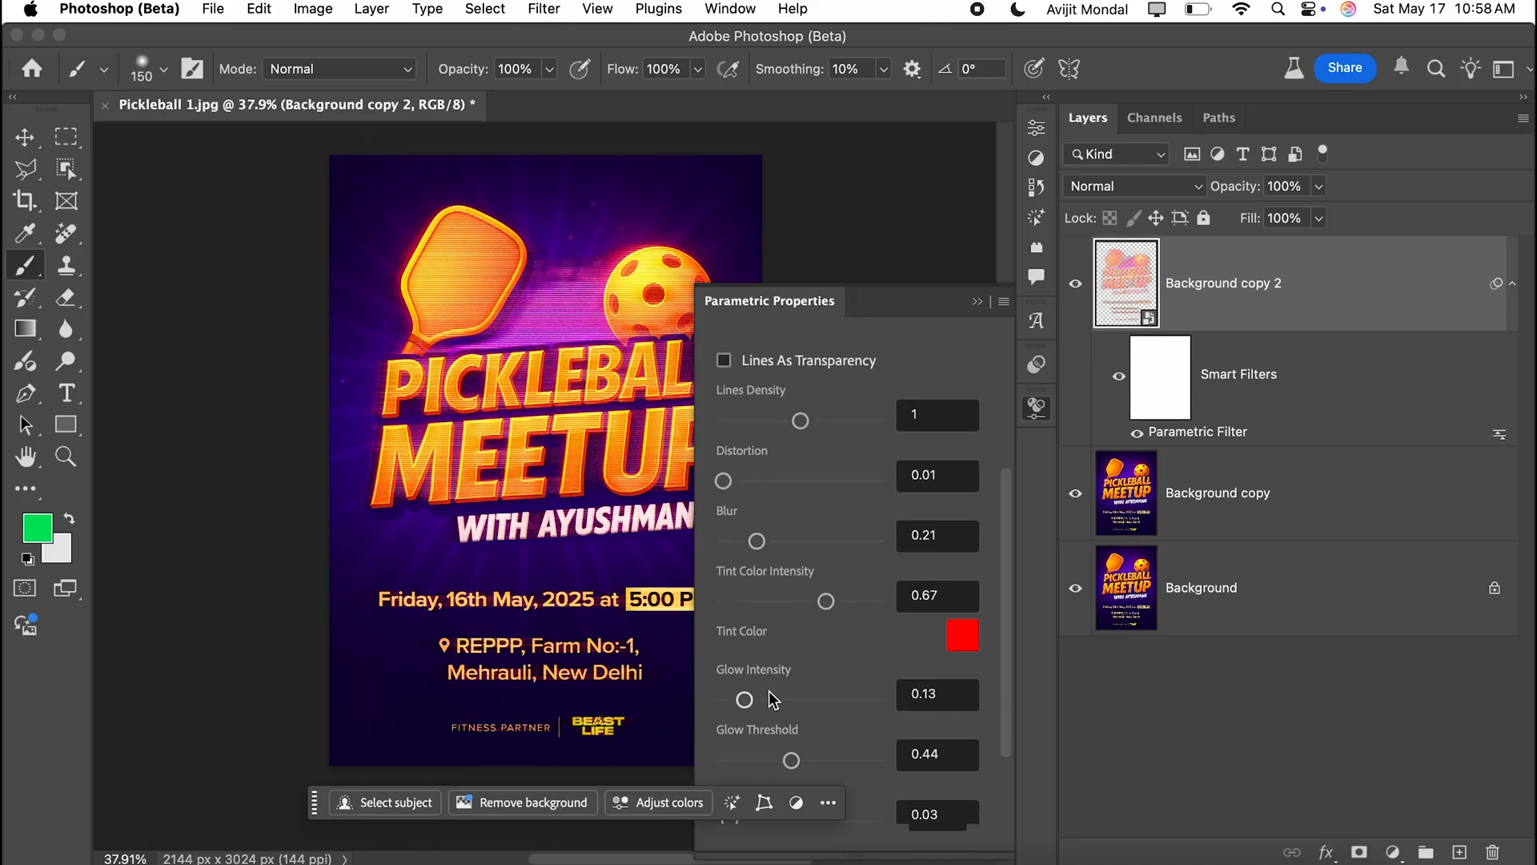
mouse_move(770, 695)
left_mouse_down()
mouse_move(803, 702)
mouse_move(764, 698)
left_mouse_up()
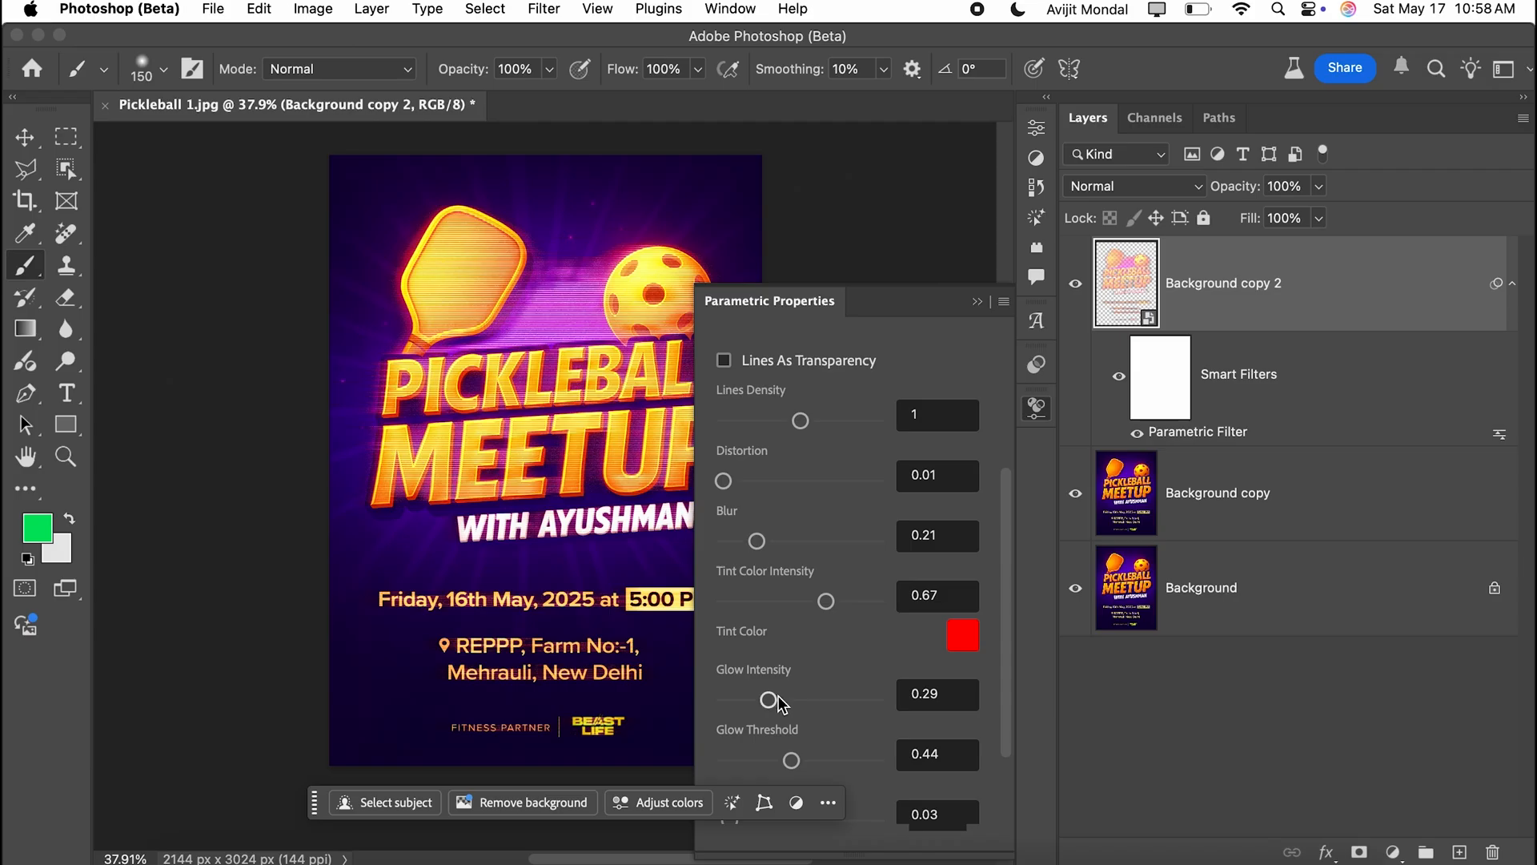
scroll(810, 655, "down", 3)
left_click(809, 649)
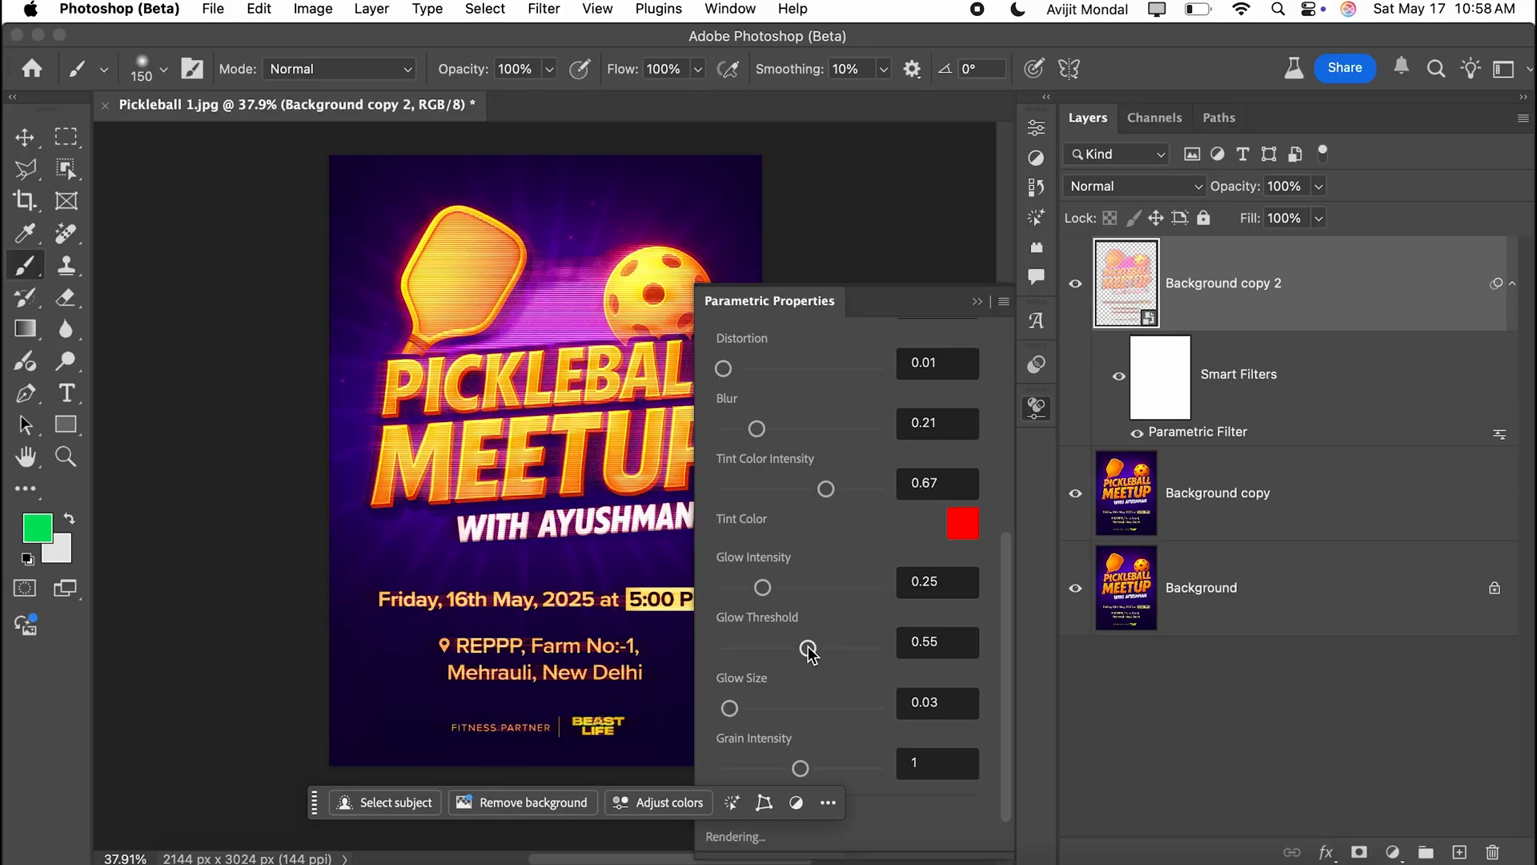
left_click(757, 707)
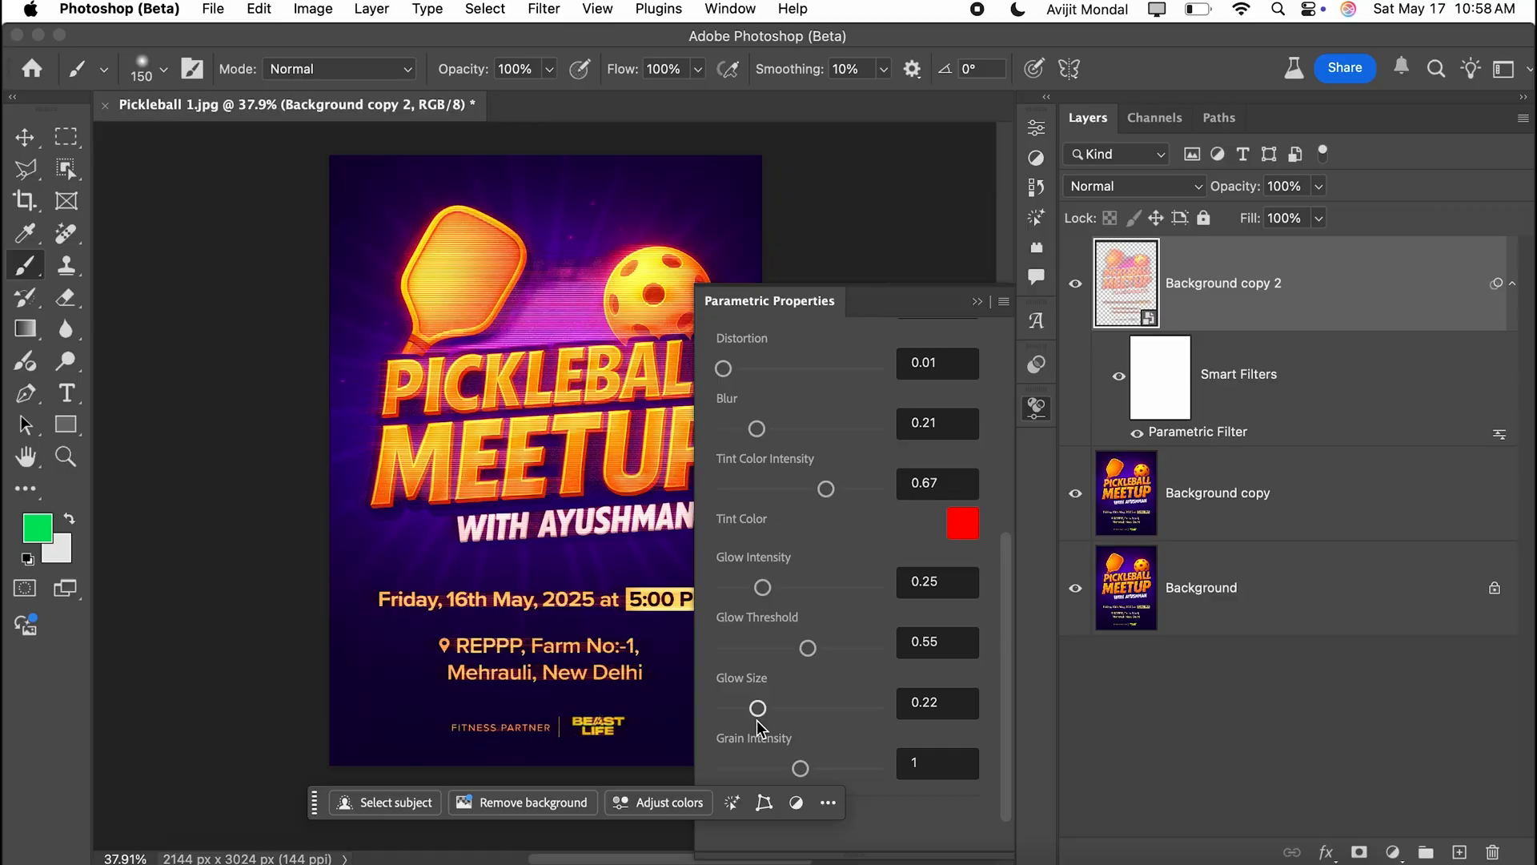
left_click_drag(758, 709, 733, 709)
left_click_drag(801, 768, 767, 770)
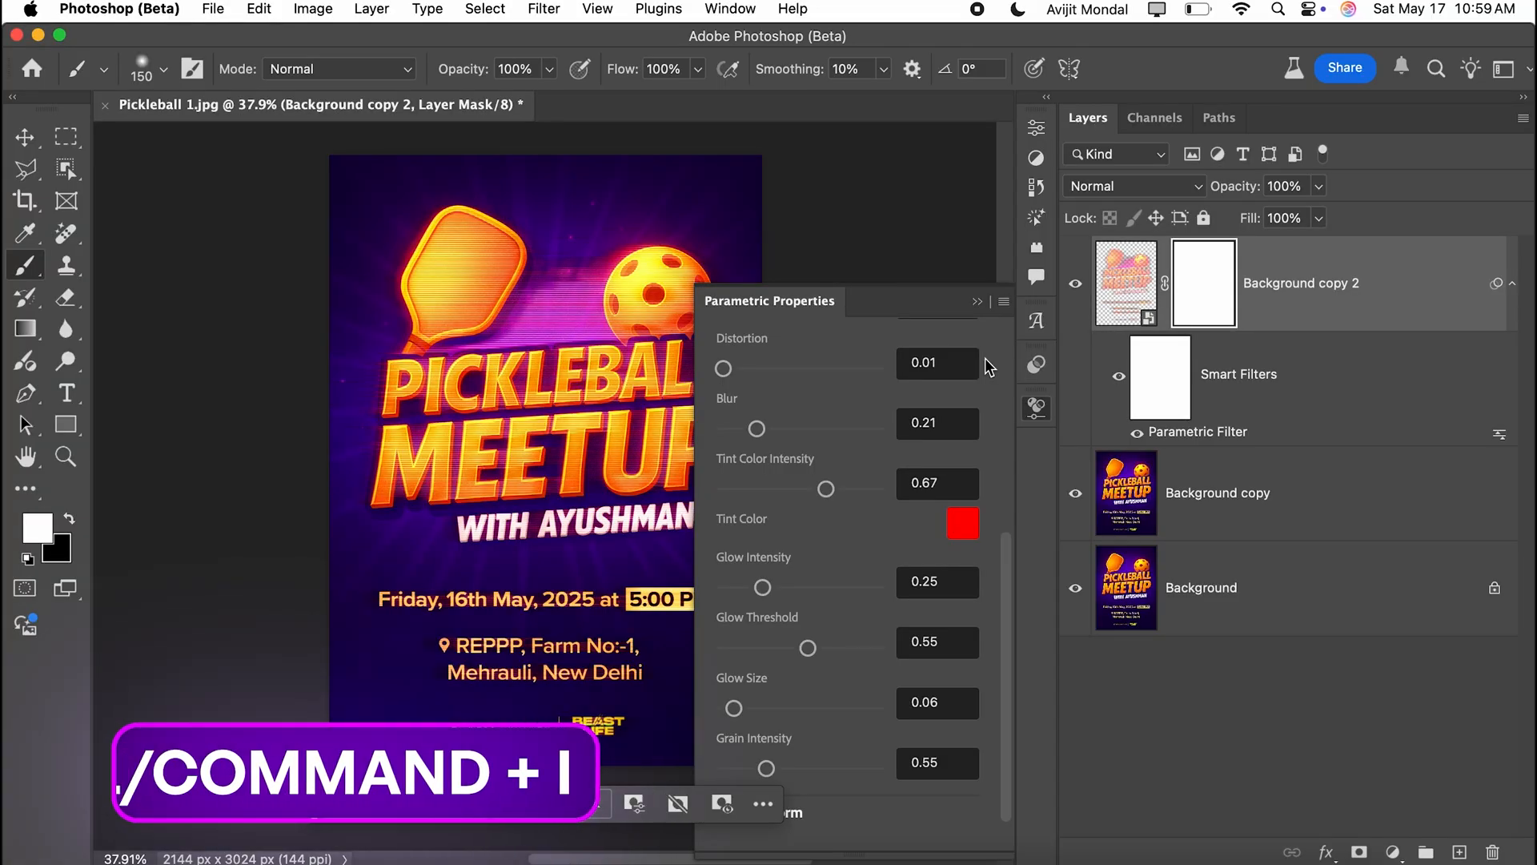
Invert the layer mask on Background copy 2 to black and set the brush hardness to 69%.
key("super+i")
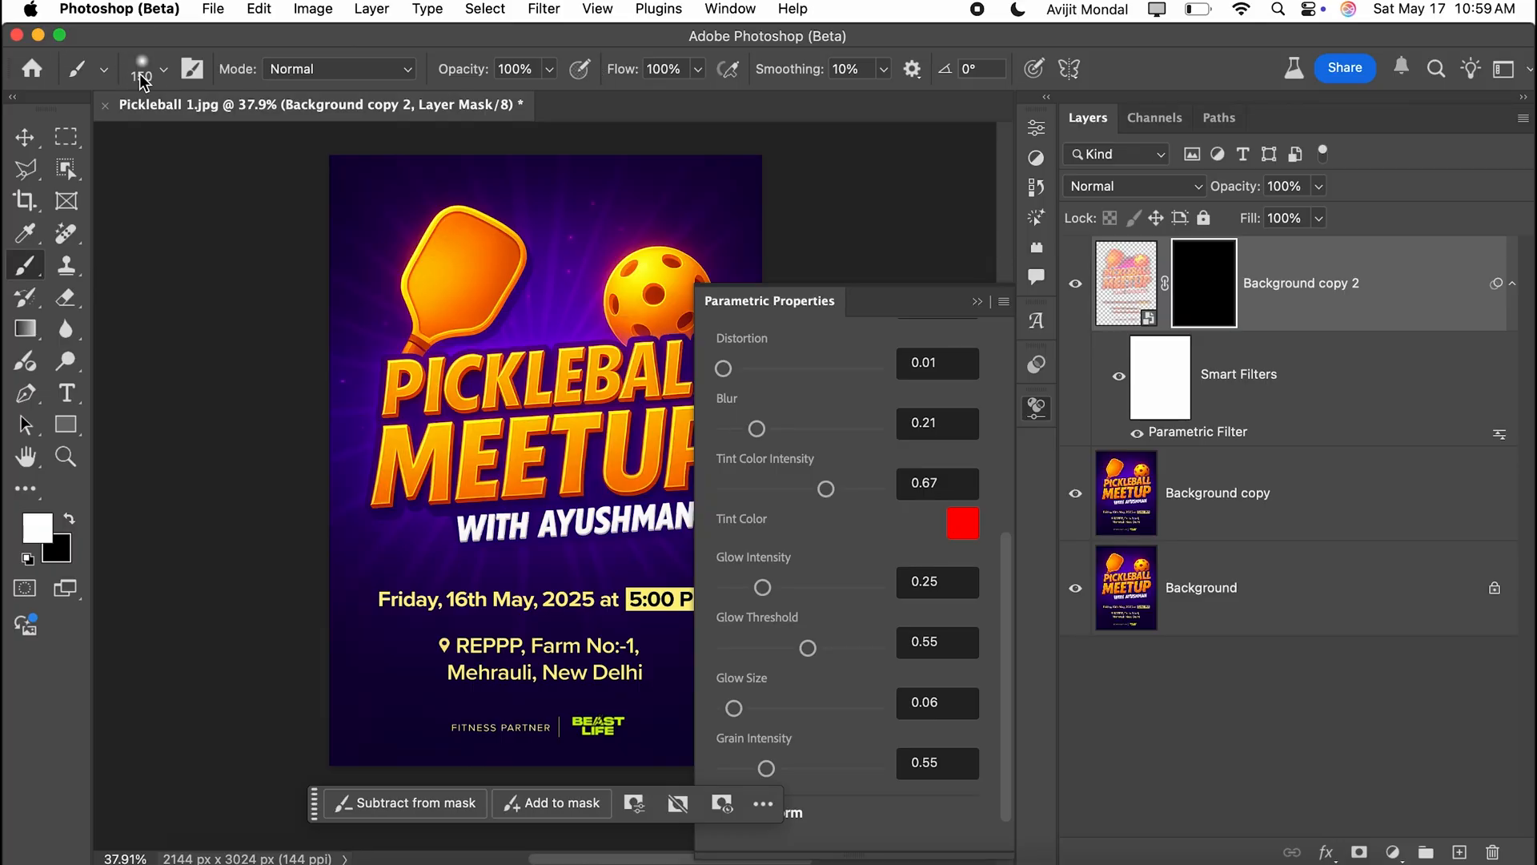
left_click(152, 74)
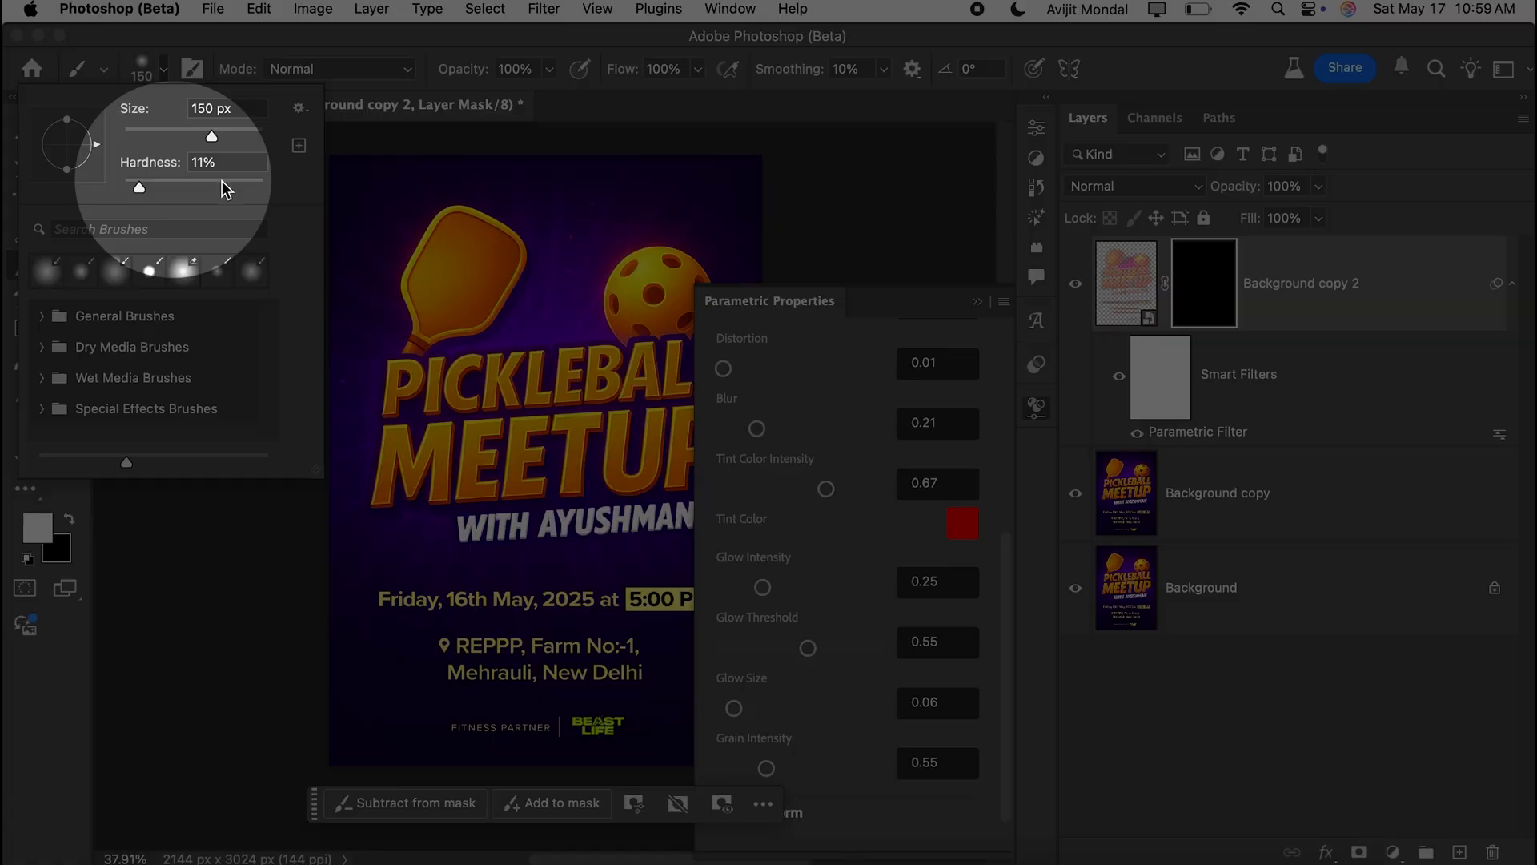
left_click(223, 181)
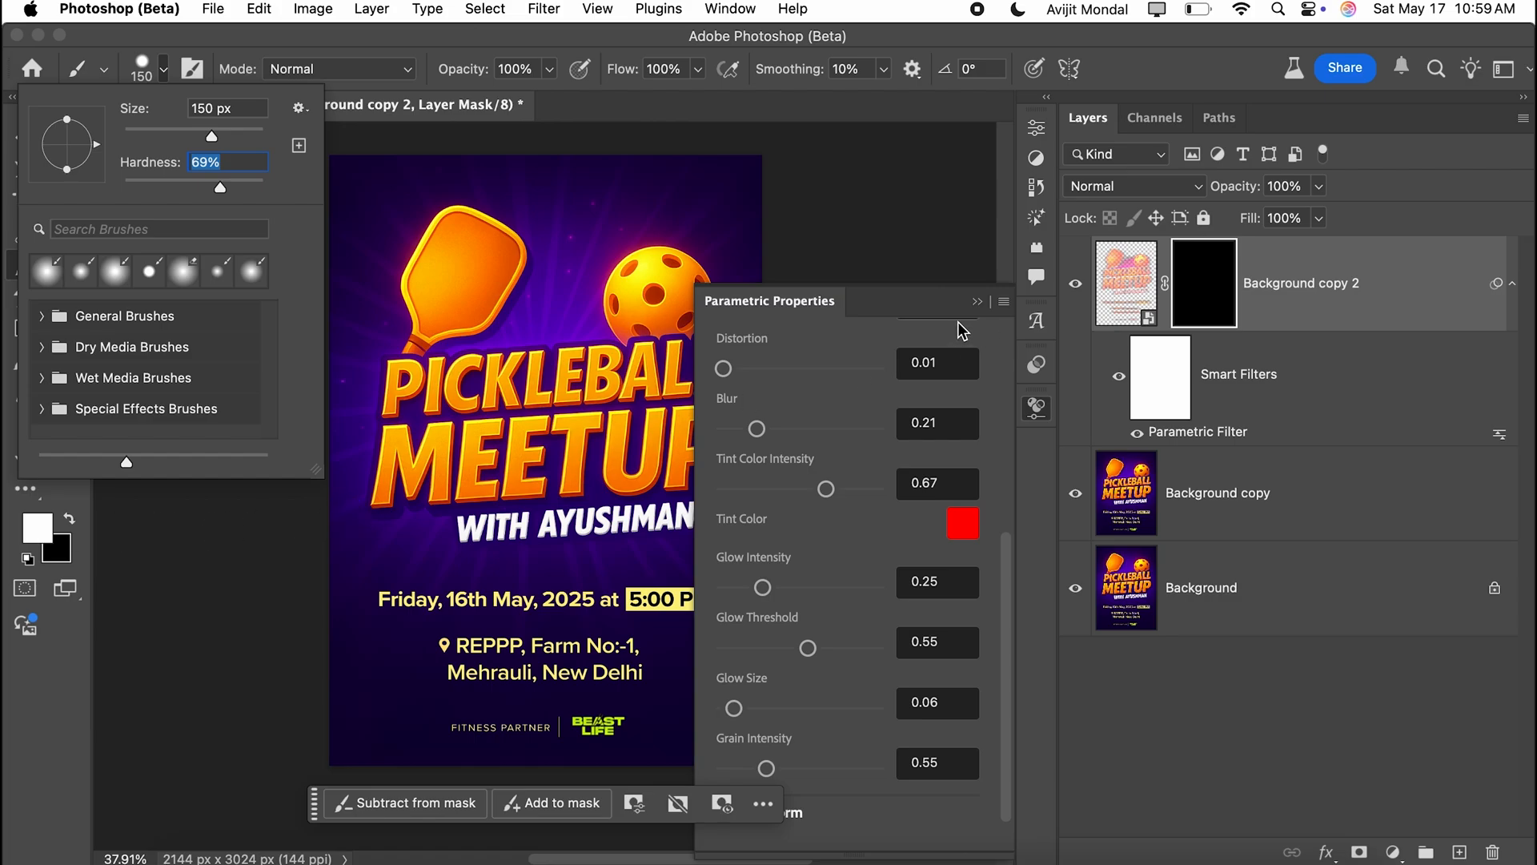
Collapse the hologram filter's properties and enlarge the brush to 500 px for painting over the poster title.
left_click(976, 301)
scroll(642, 388, "up", 5)
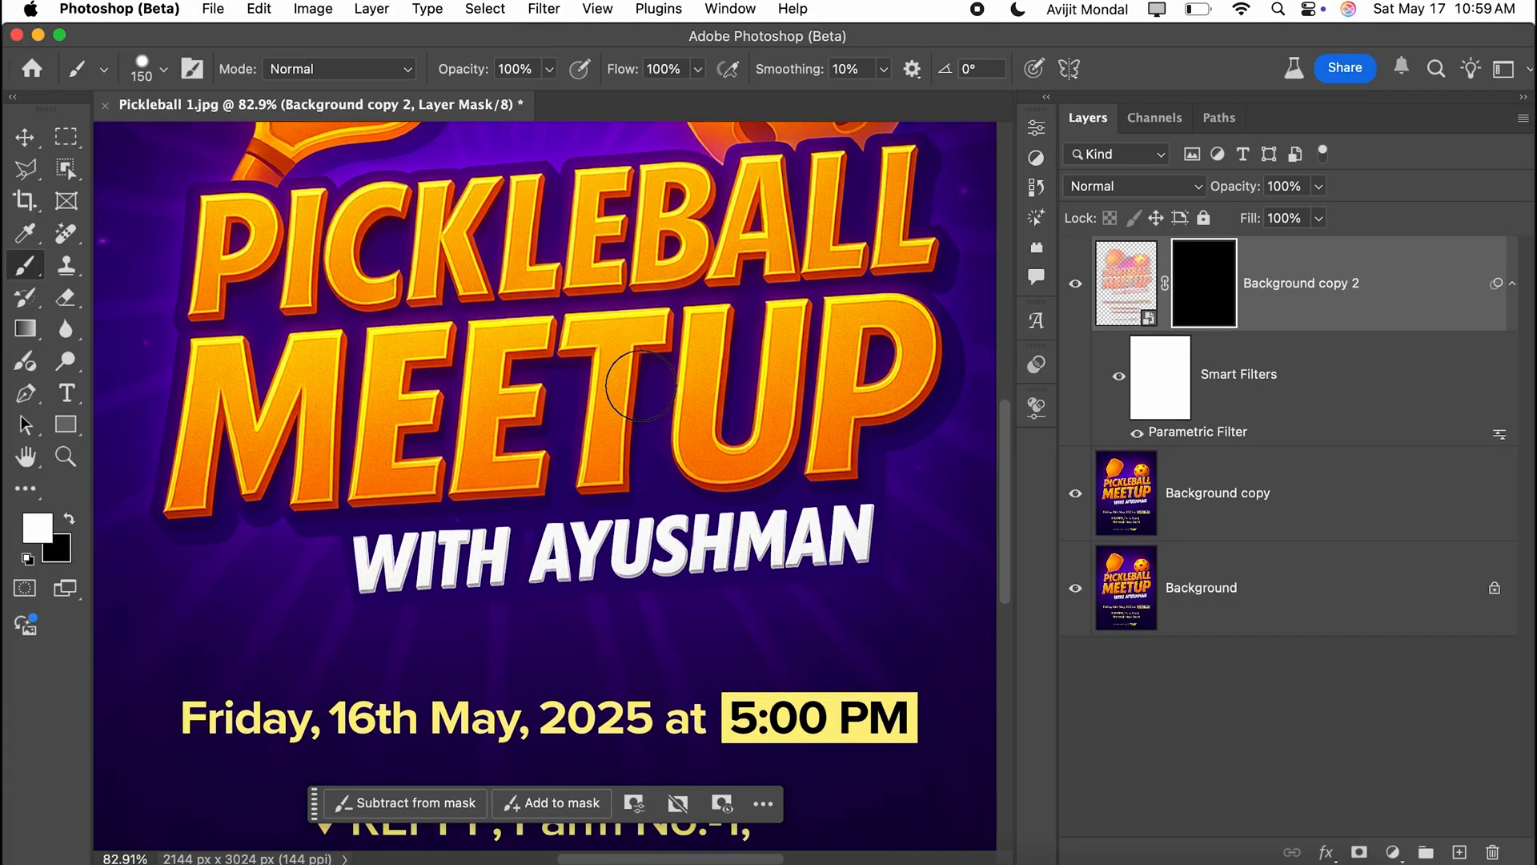
key("bracketright")
key("bracketright")
key("bracketright")
key("bracketright")
key("bracketright")
key("bracketright")
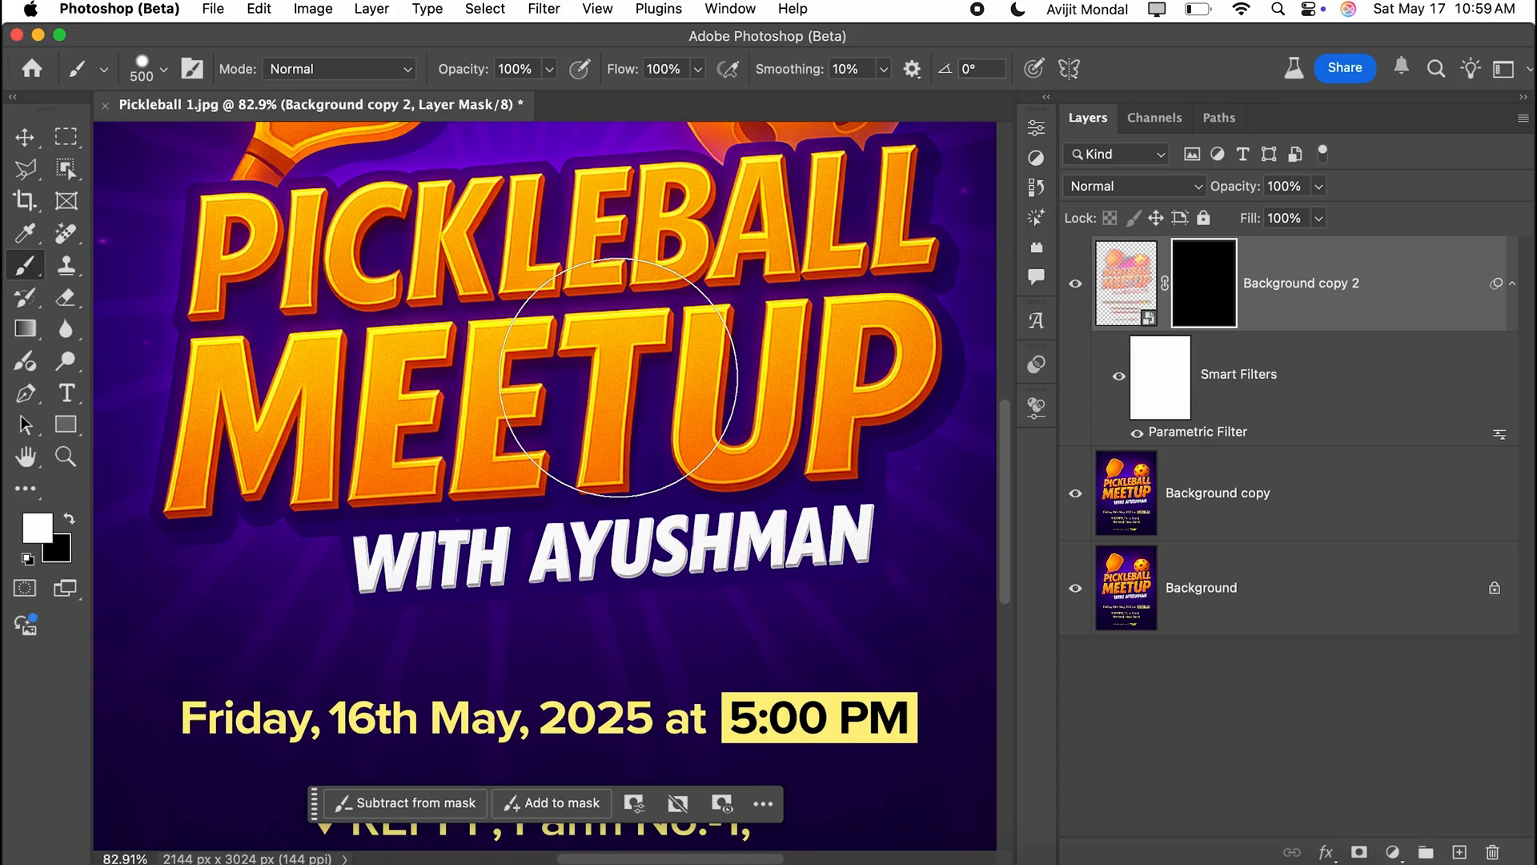
mouse_move(353, 320)
left_mouse_down()
mouse_move(262, 282)
mouse_move(816, 220)
left_mouse_up()
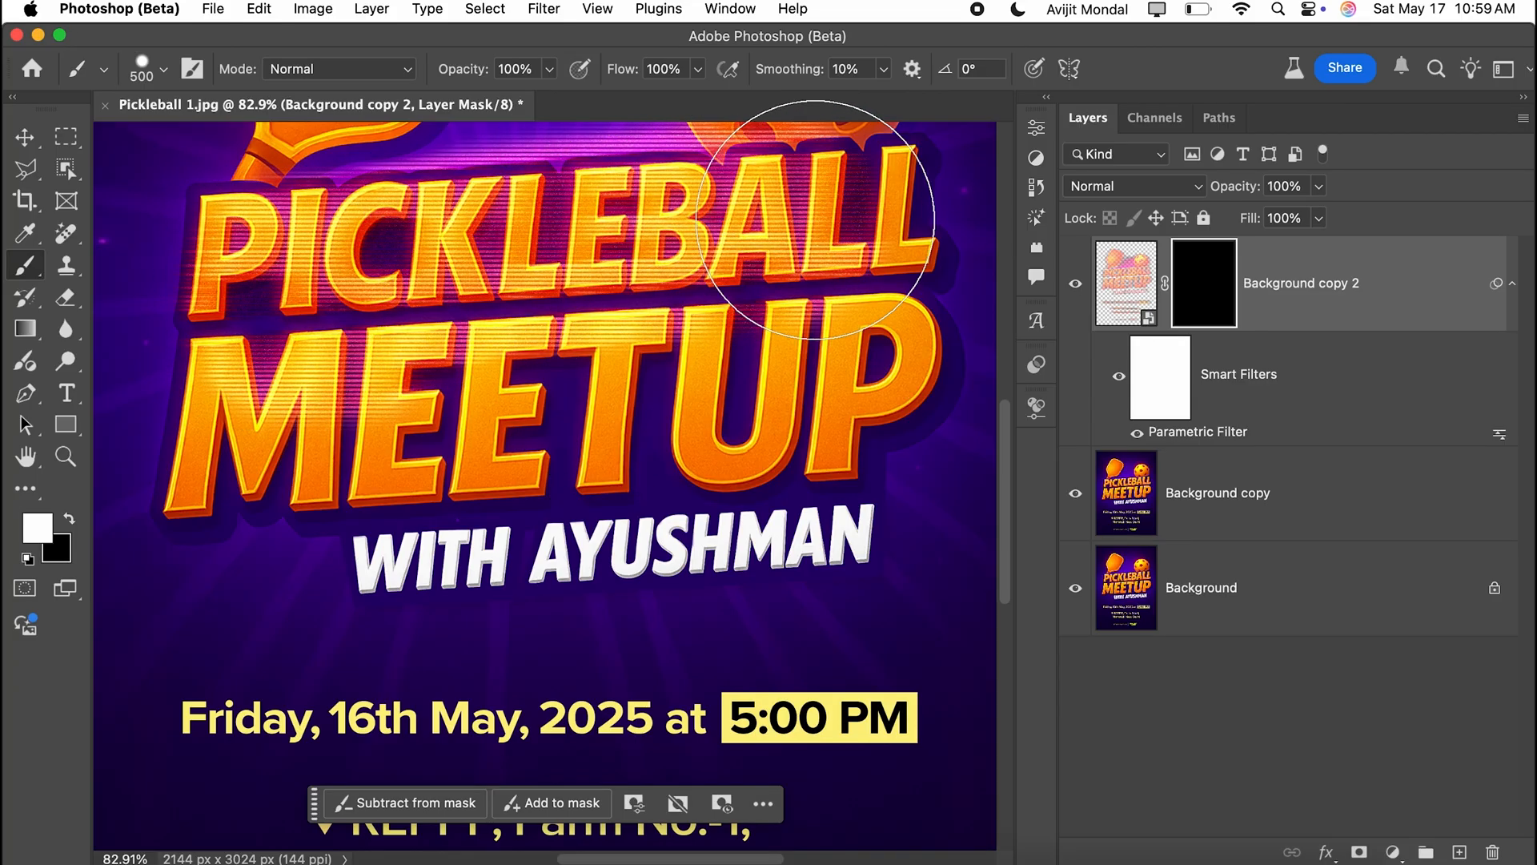
left_click(1036, 407)
key("super+z")
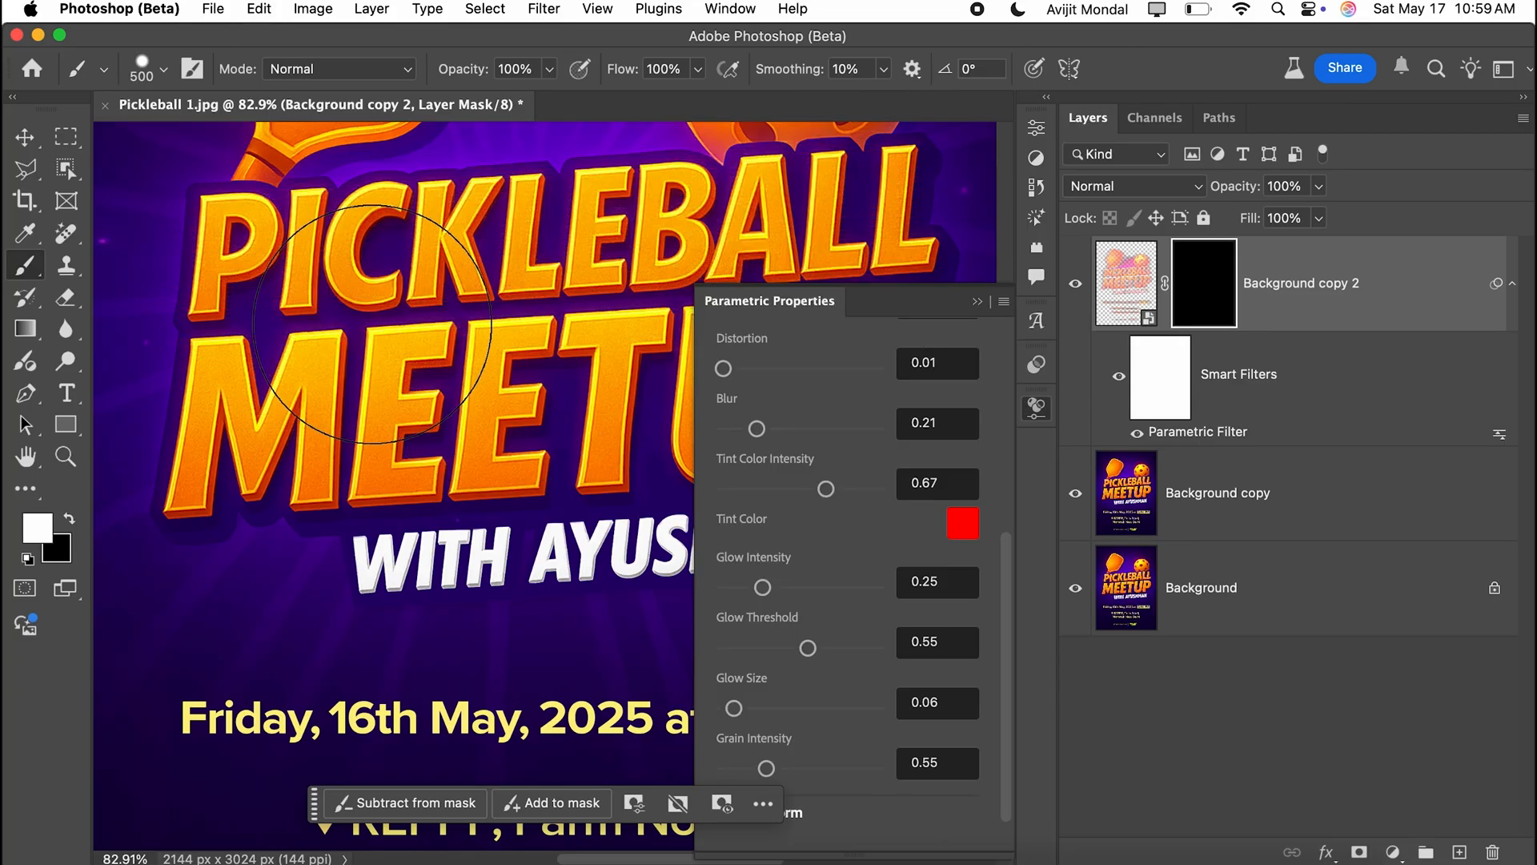
Paint white spots and a stroke on the layer mask over the PICKLEBALL MEETUP title to reveal the hologram effect there.
left_click(372, 324)
left_click(572, 288)
key("super+minus")
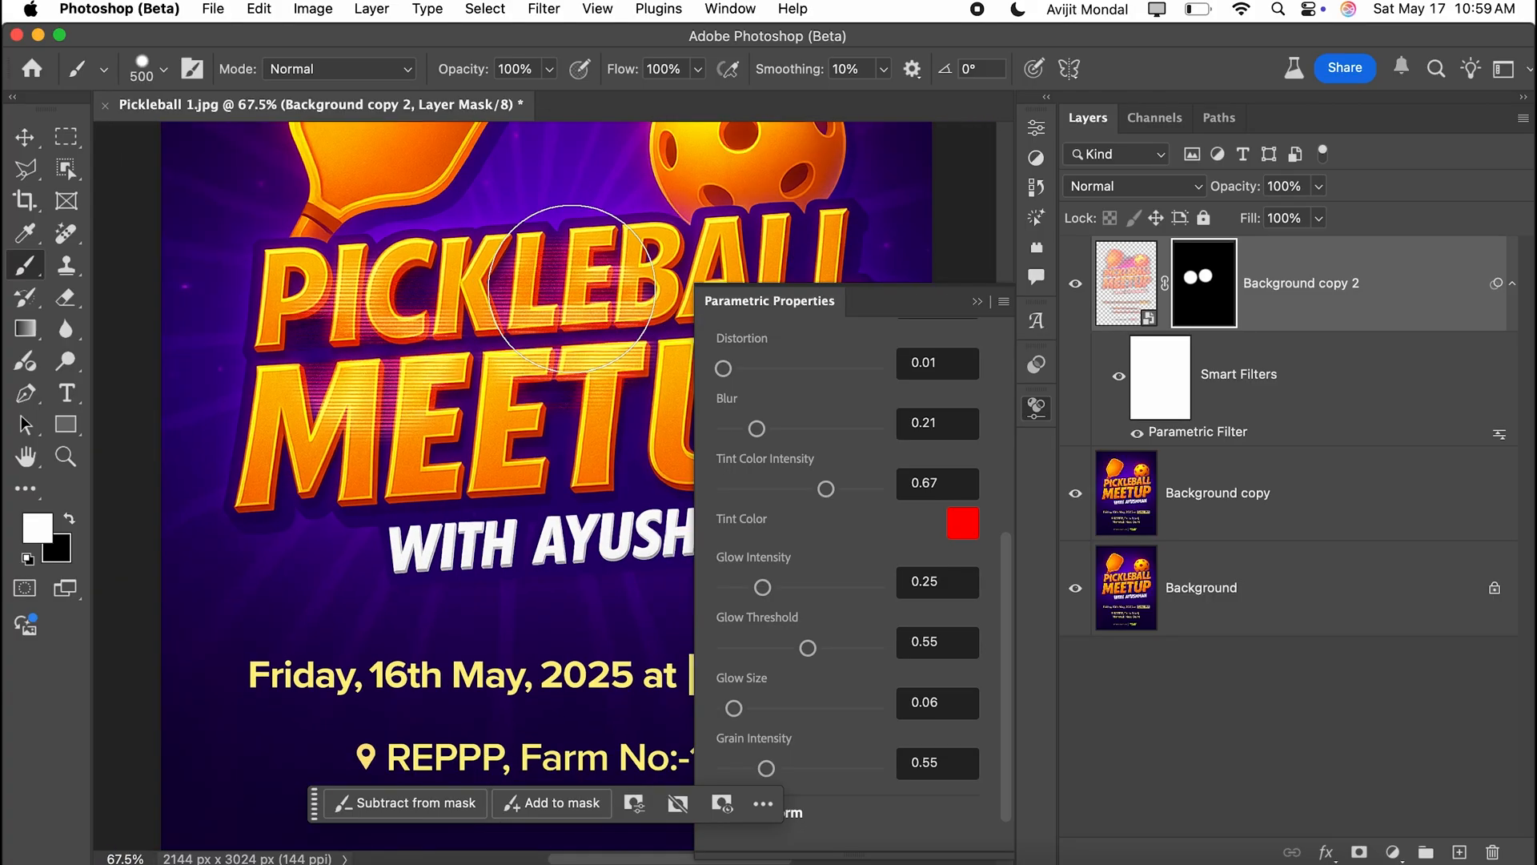
scroll(572, 288, "down", 2)
scroll(549, 407, "right", 3)
left_click(533, 377)
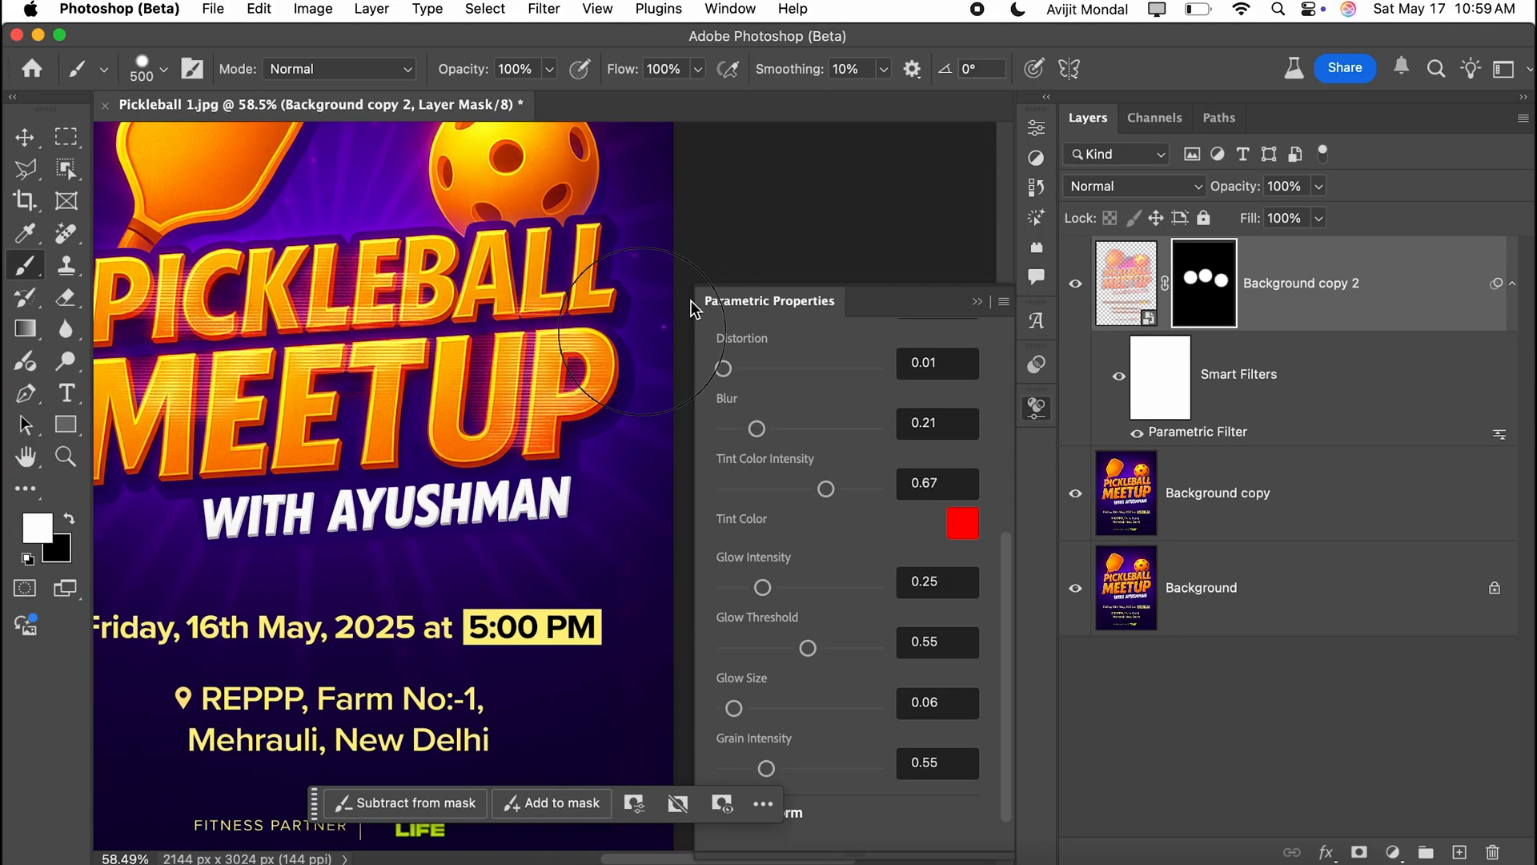
key("super+minus")
key("super+minus")
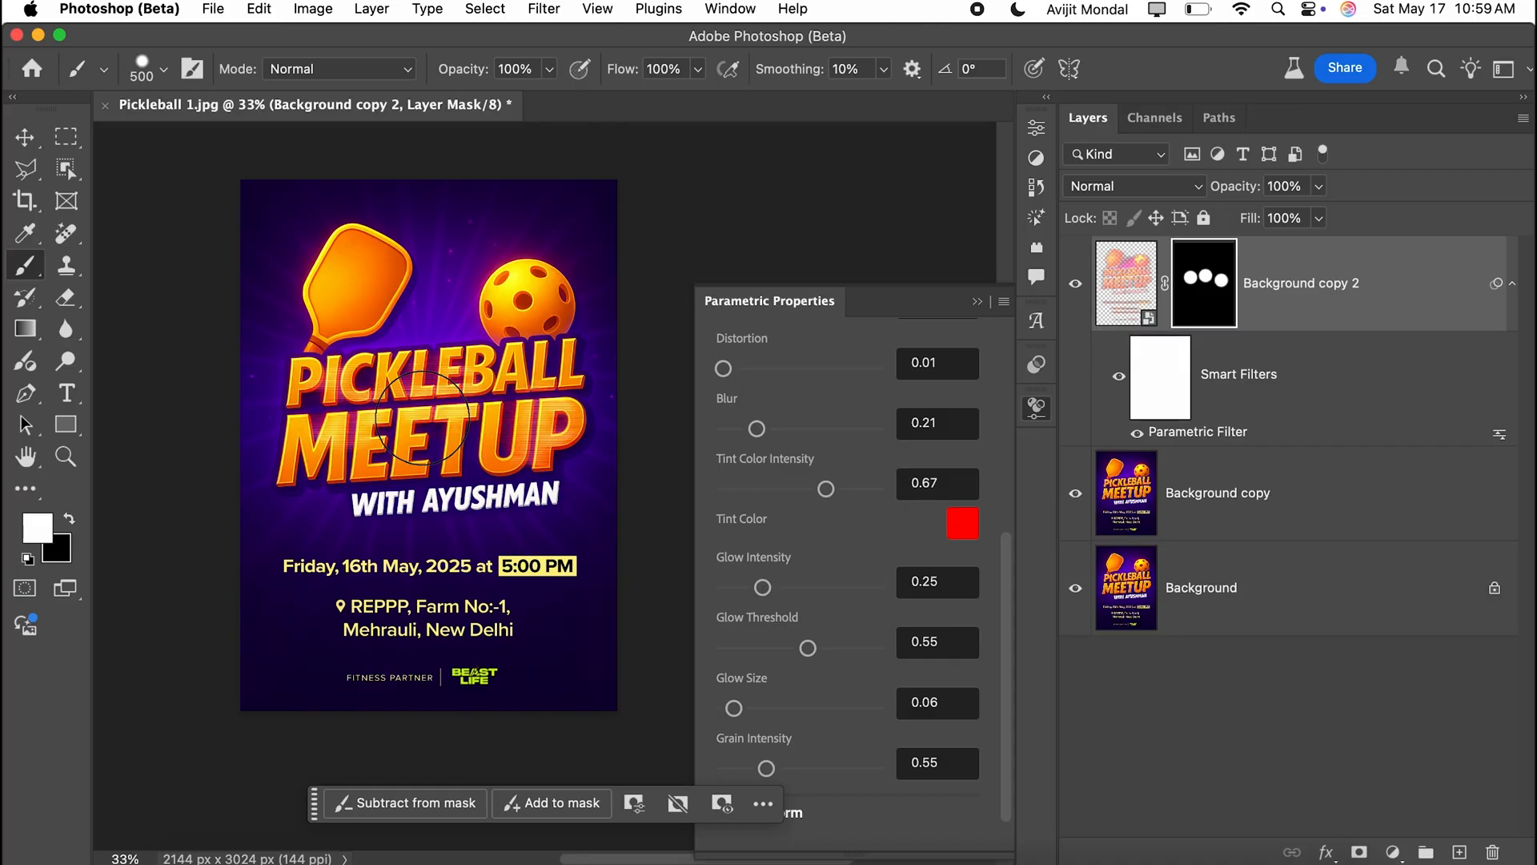
mouse_move(422, 418)
left_mouse_down()
mouse_move(432, 425)
mouse_move(327, 432)
left_mouse_up()
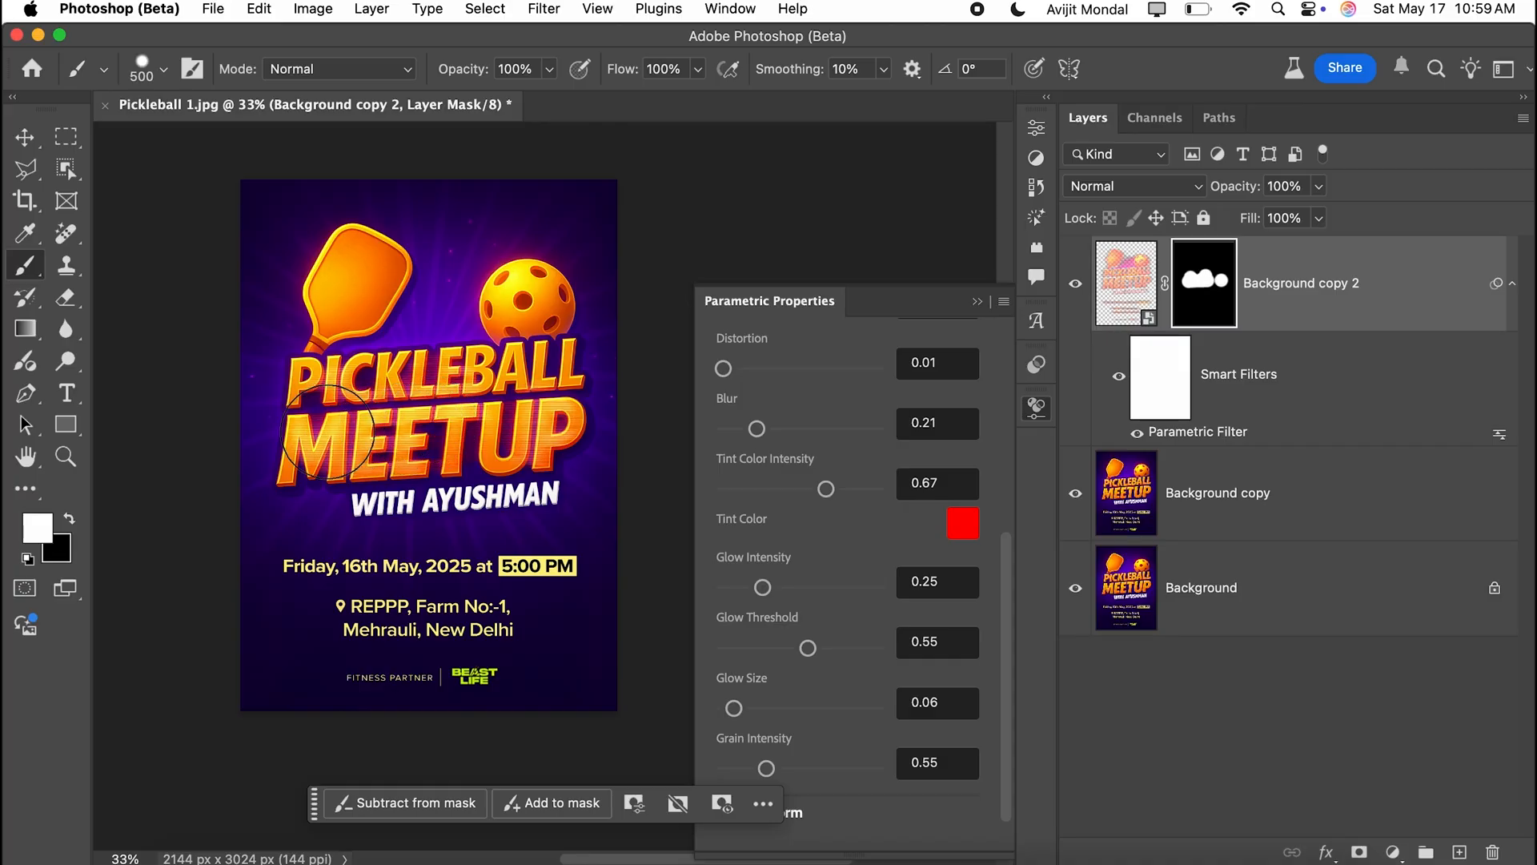